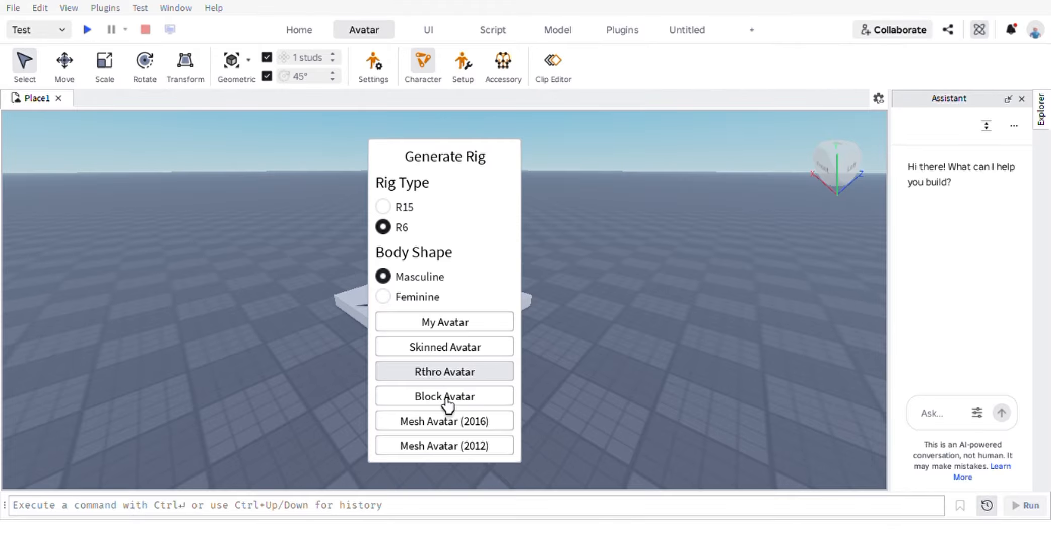
Generate an R6 masculine rig and place it on the baseplate beside the spawn pad
left_click(446, 426)
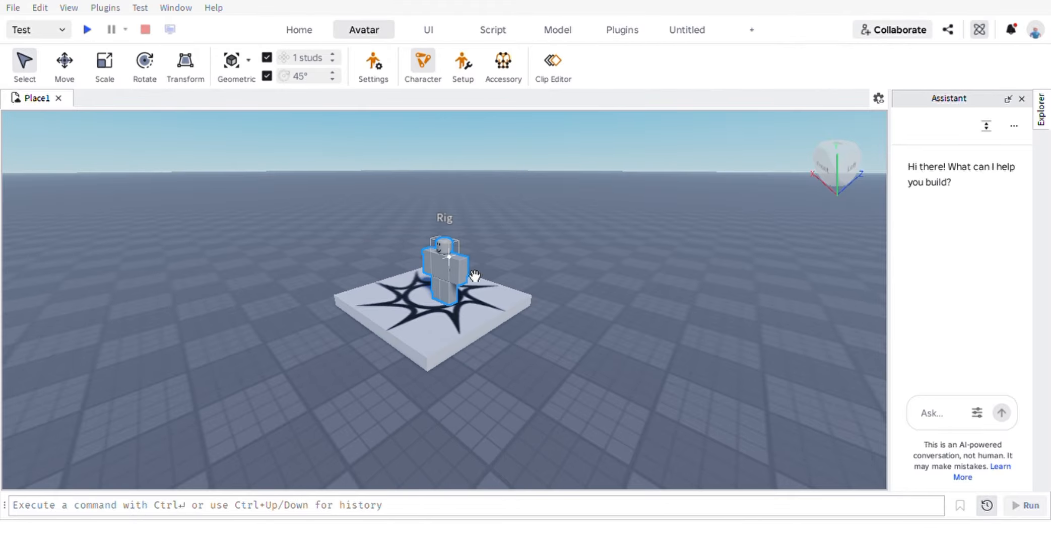
left_click_drag(454, 267, 620, 353)
right_click_drag(620, 353, 619, 348)
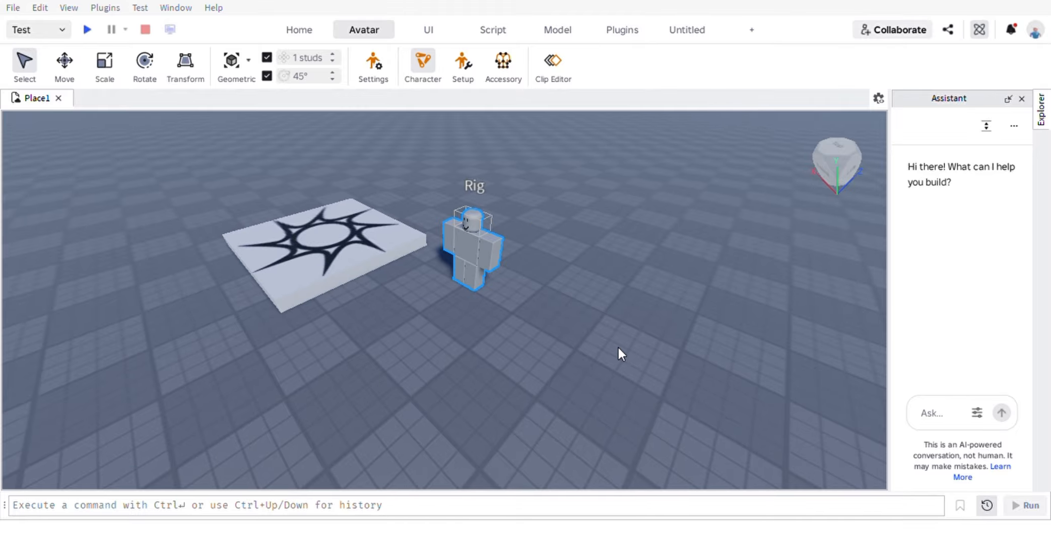
Open the Clip Editor and load the rig into it for a new animation
left_click(549, 355)
left_click(487, 287)
left_click(553, 62)
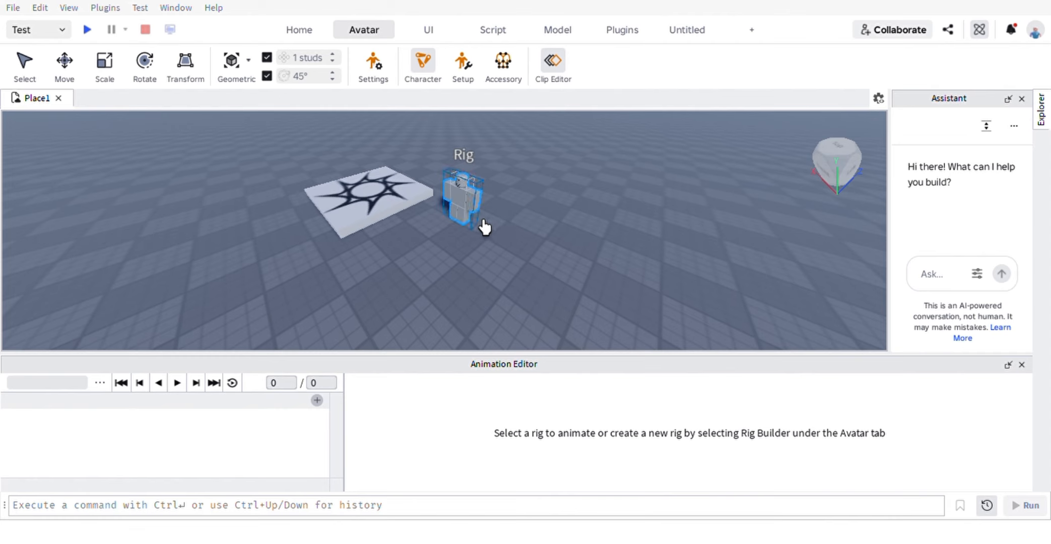
left_click(459, 196)
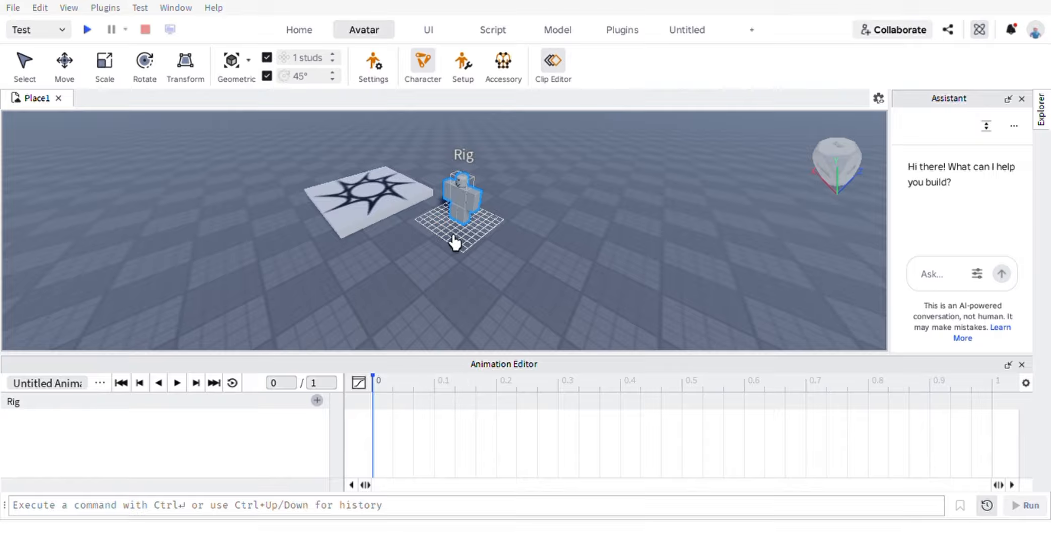
Create starting keyframes at time 0 for the rig's right arm, left arm and torso
left_click(473, 215)
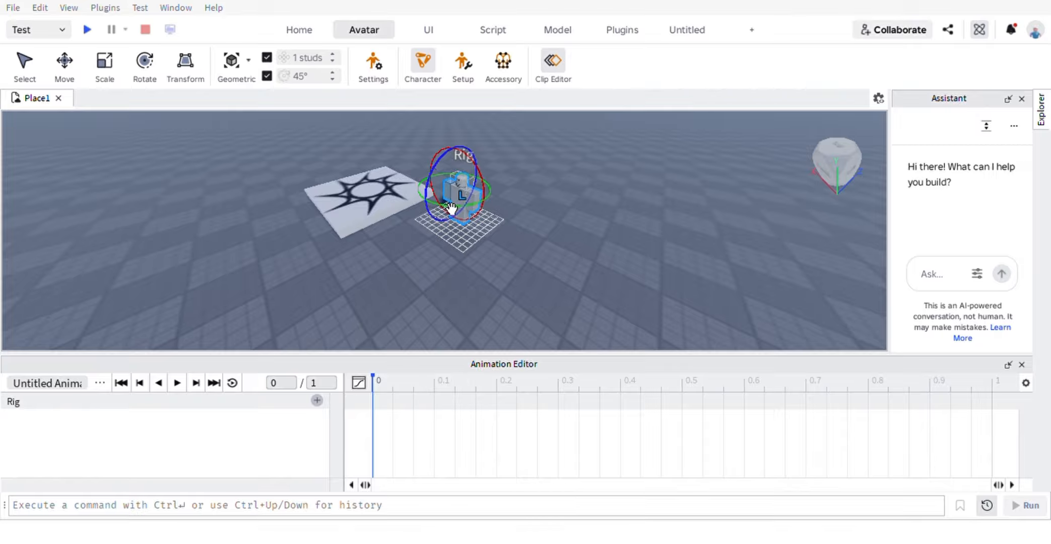
left_click_drag(450, 205, 447, 179)
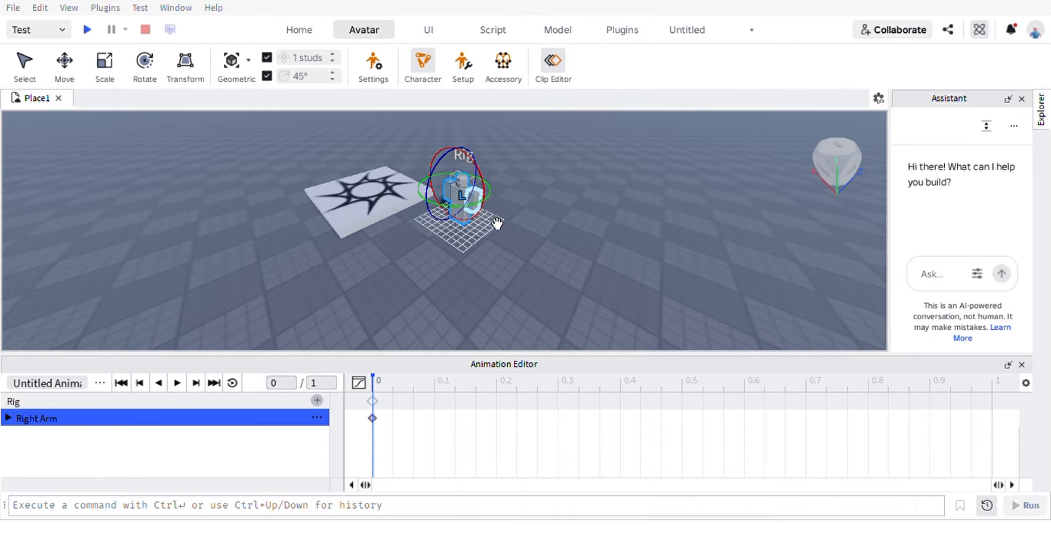
left_click(496, 223)
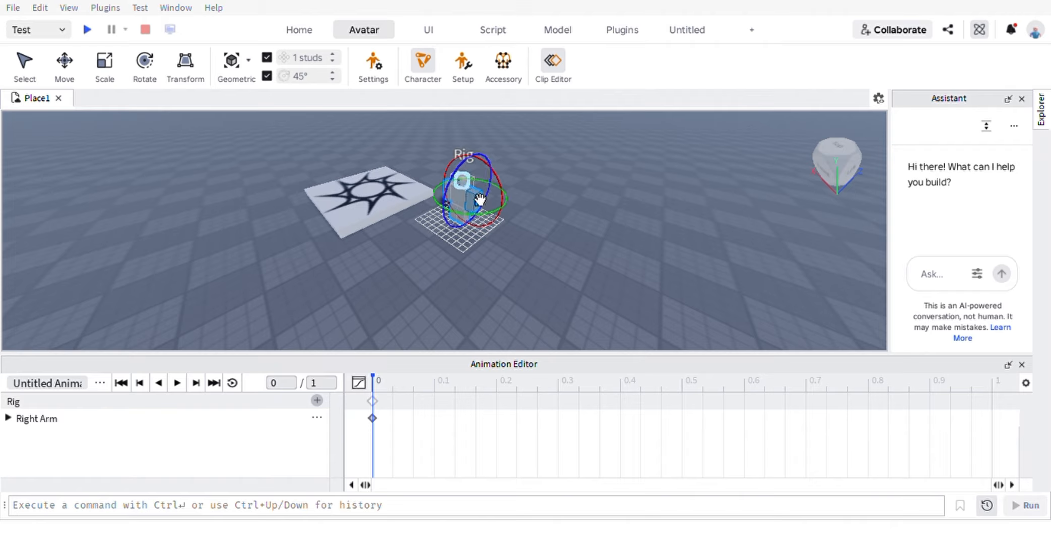
left_click_drag(480, 199, 463, 138)
left_click(363, 212)
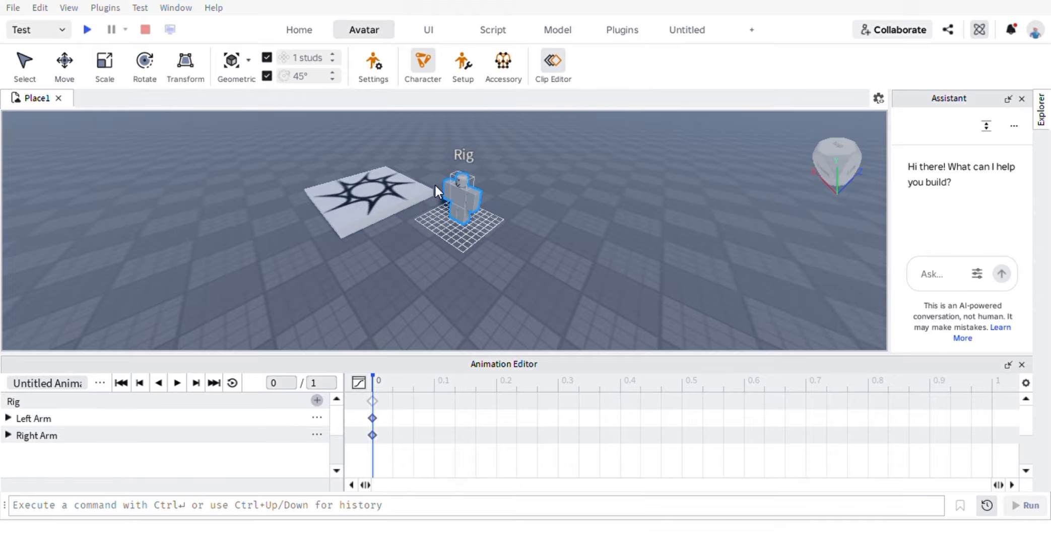
left_click(473, 204)
left_click_drag(469, 234, 466, 236)
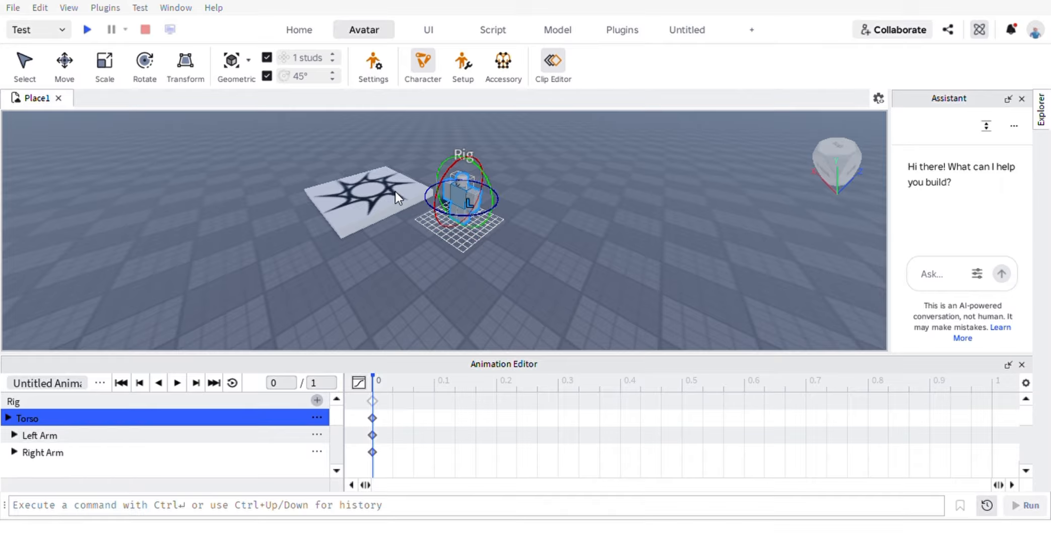
left_click(371, 219)
Viewing the rig from the front, raise its right arm forward to horizontal at 0.4 seconds
scroll(372, 221, "up", 5)
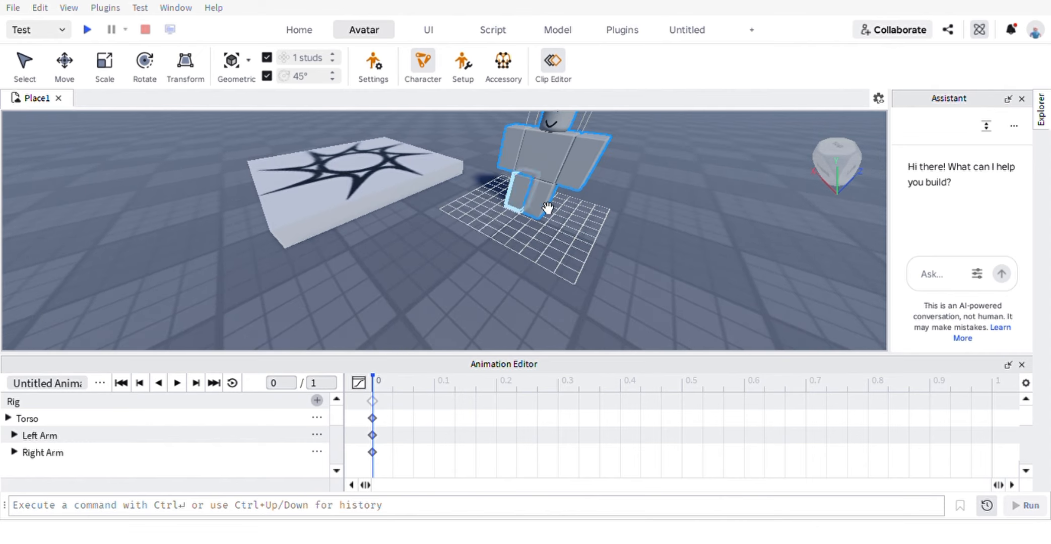
left_click(849, 204)
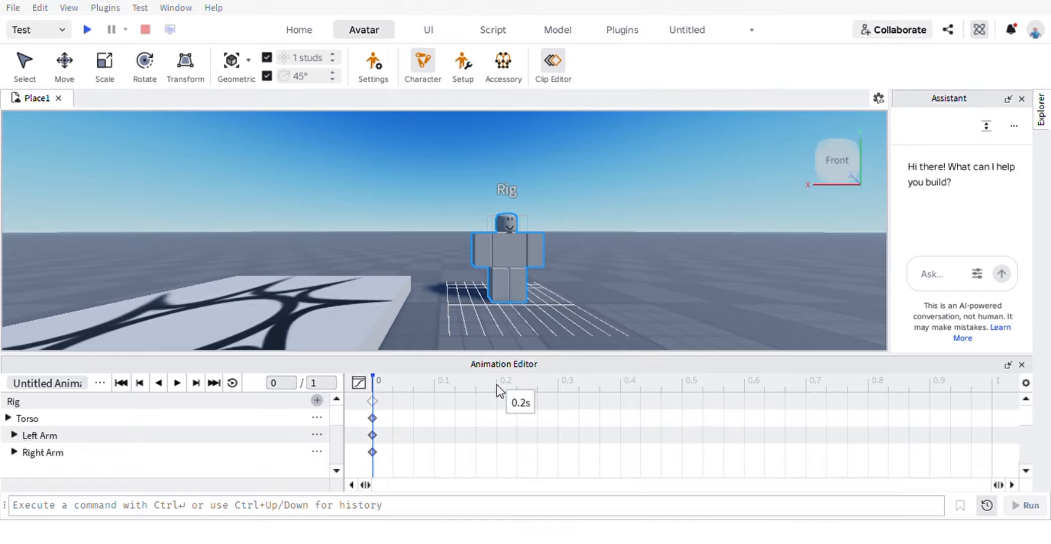
left_click(621, 391)
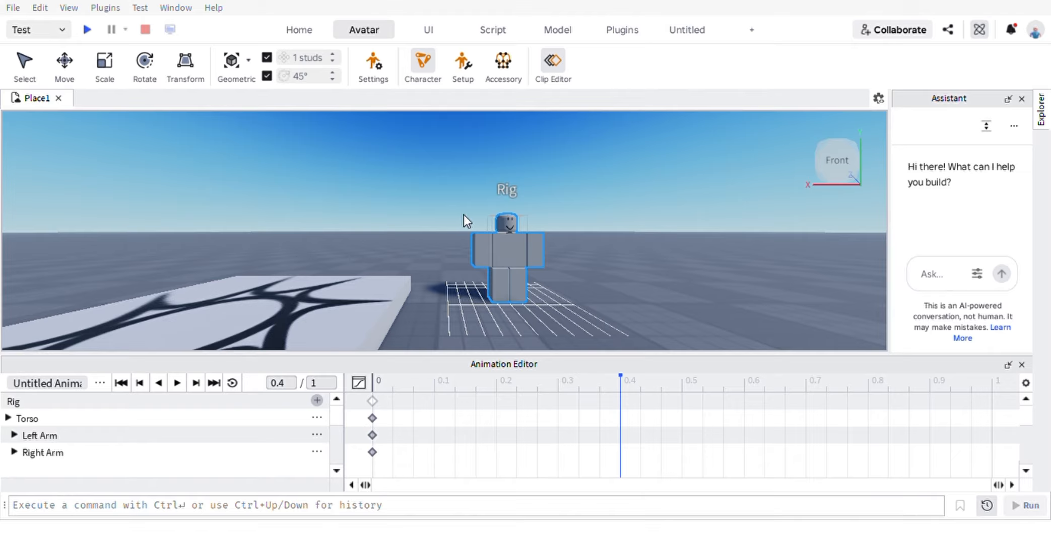
left_click(506, 272)
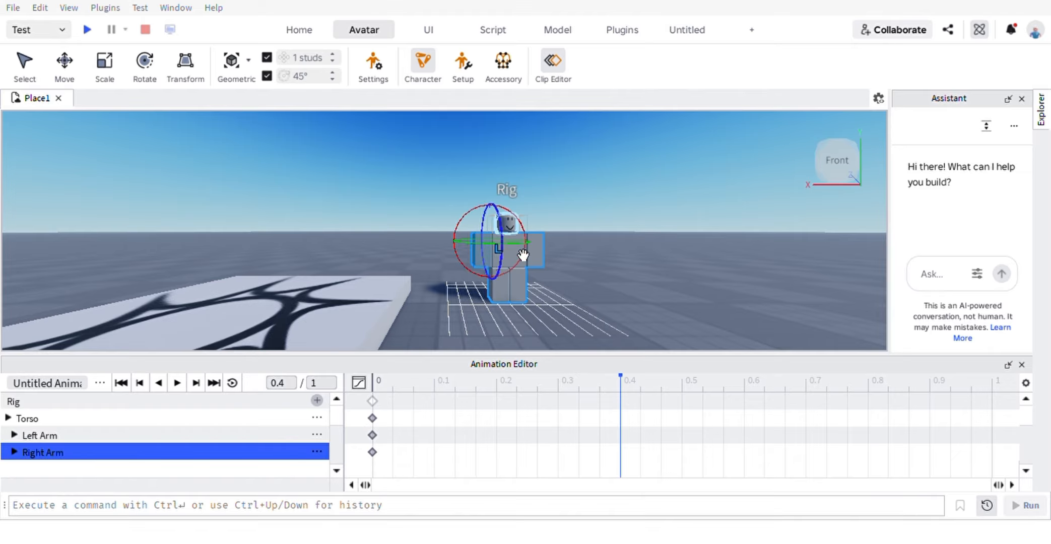
left_click_drag(519, 236, 496, 212)
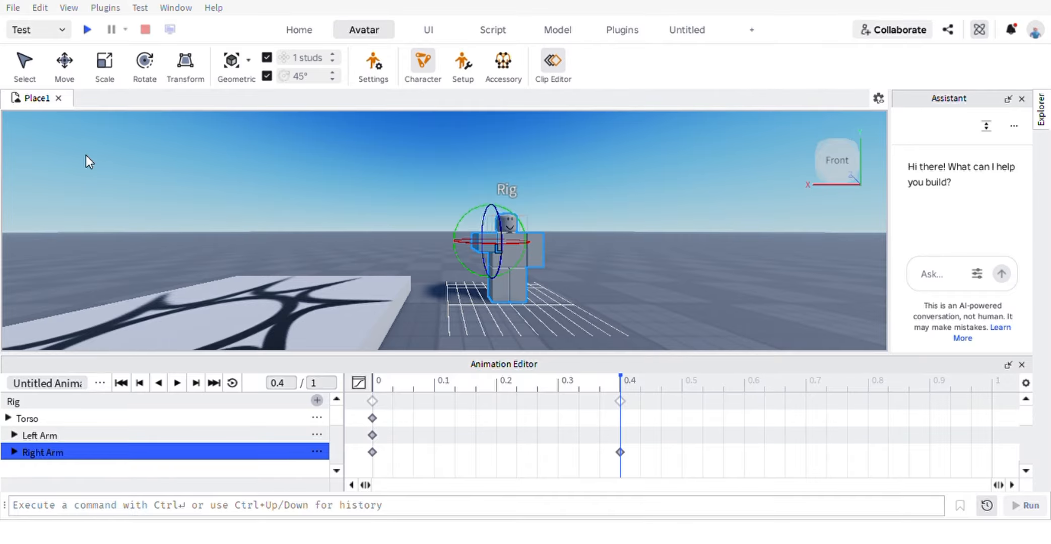
Move the raised right arm slightly outward from the torso at 0.4 seconds
left_click(65, 63)
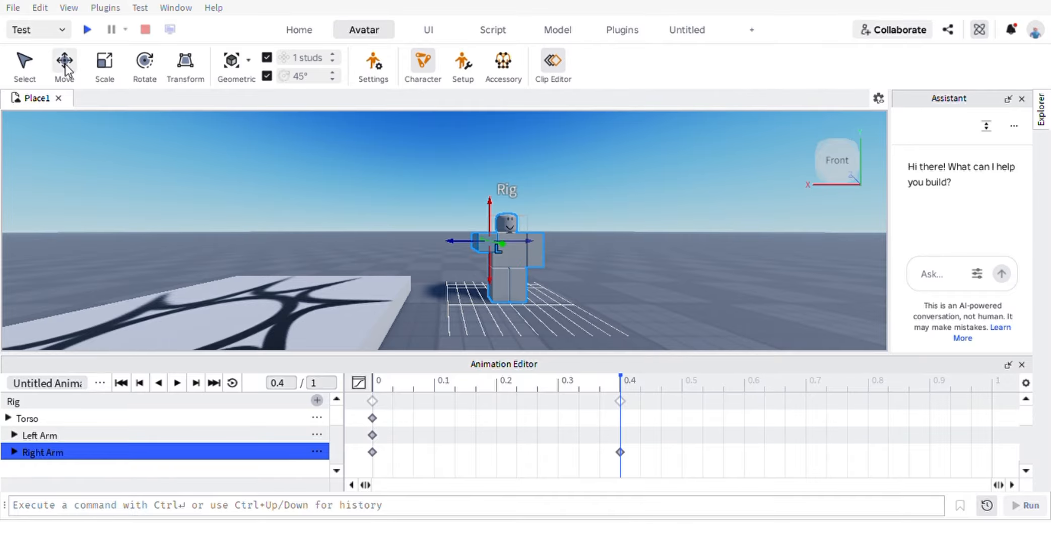
left_click_drag(528, 242, 504, 257)
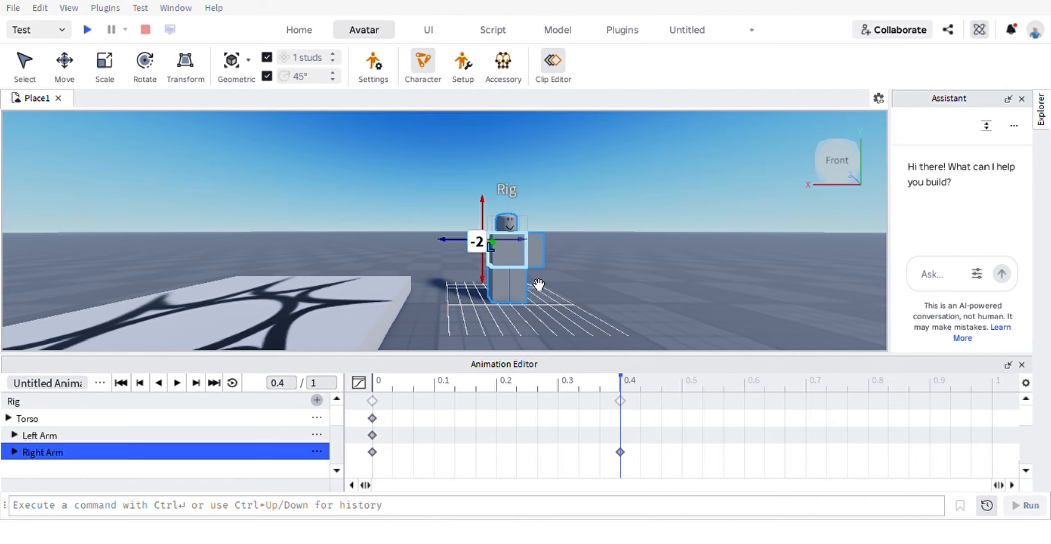
left_click(533, 284)
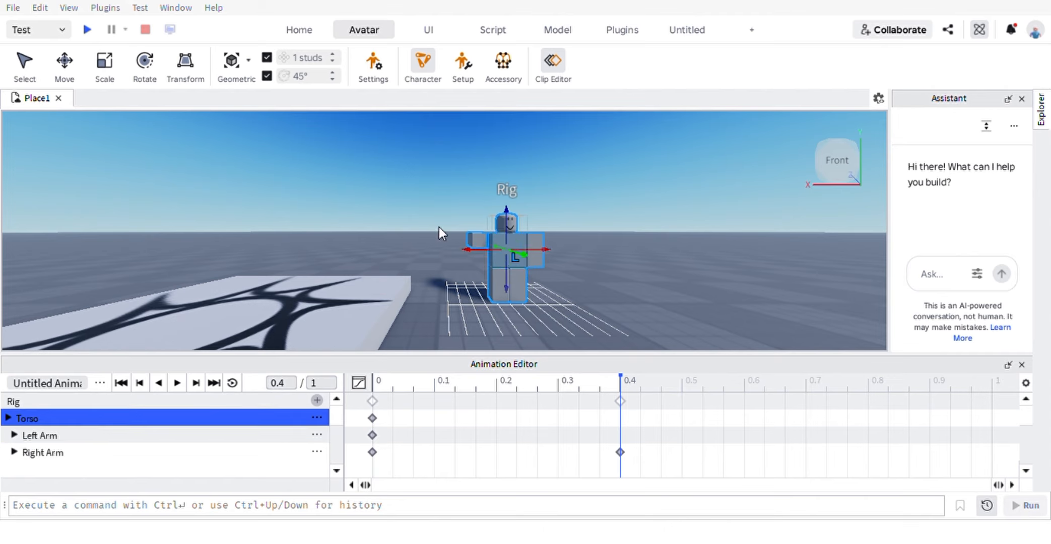
left_click(451, 249)
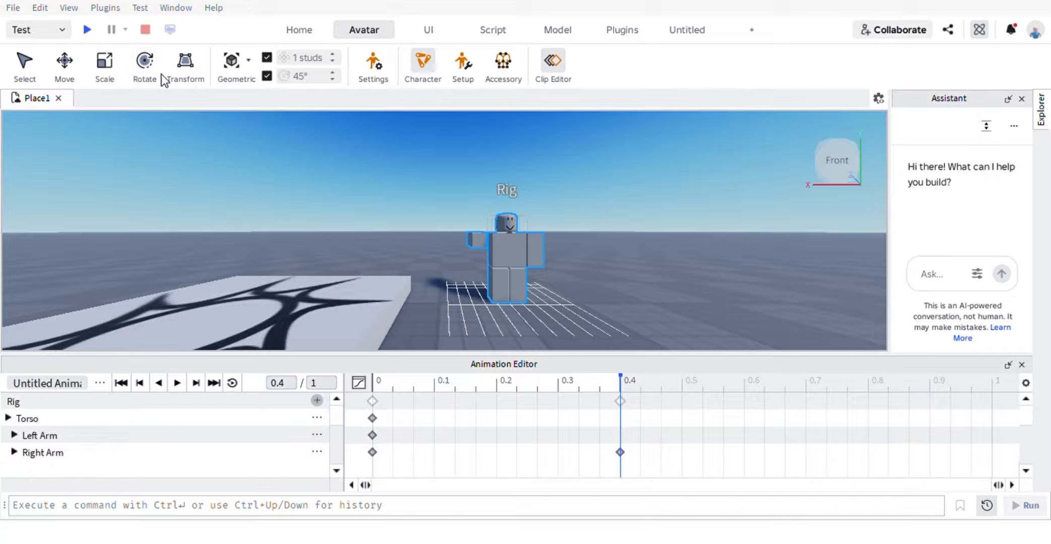
Turn the torso to the side and raise the left arm forward to horizontal at 0.4 seconds
left_click(524, 267)
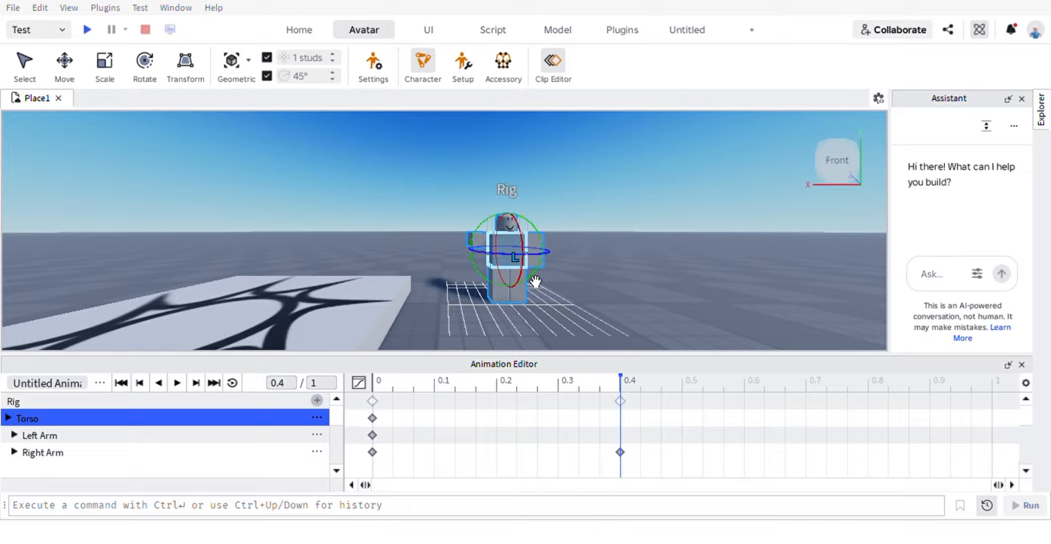
left_click_drag(536, 281, 506, 277)
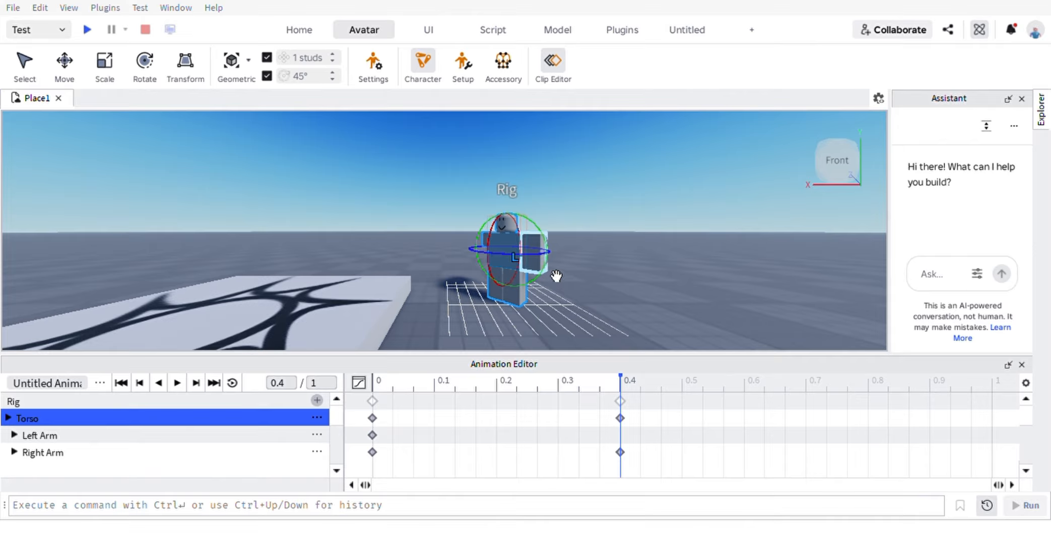
left_click(552, 269)
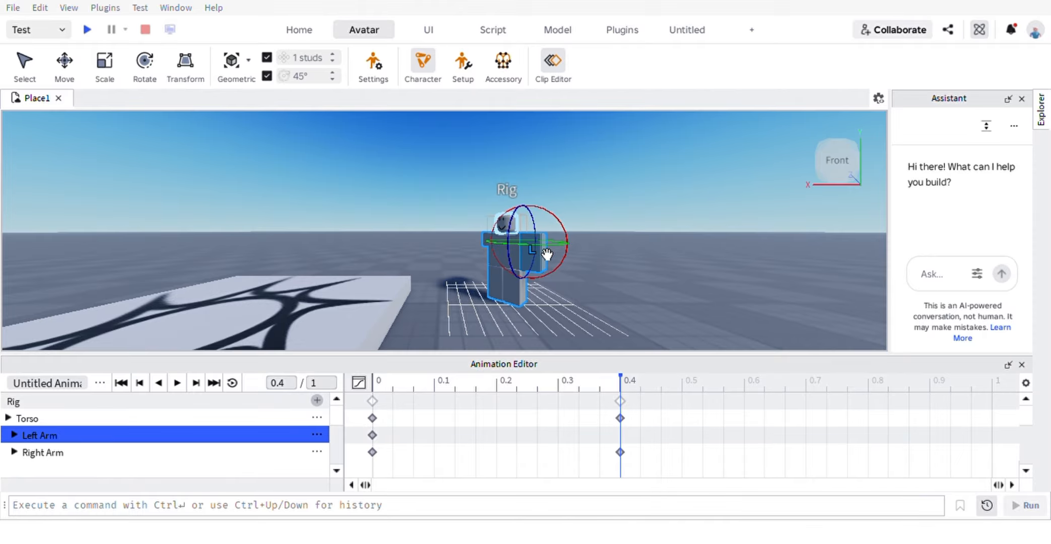
left_click_drag(536, 244, 535, 217)
left_click_drag(538, 267, 510, 270)
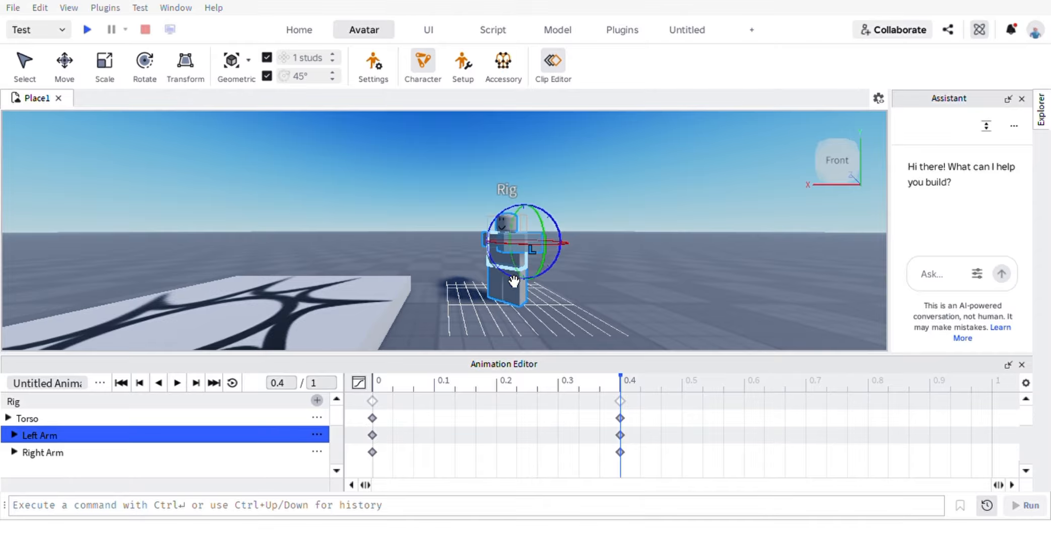
Rotate the torso back to face the front at 0.4 seconds
left_click(522, 280)
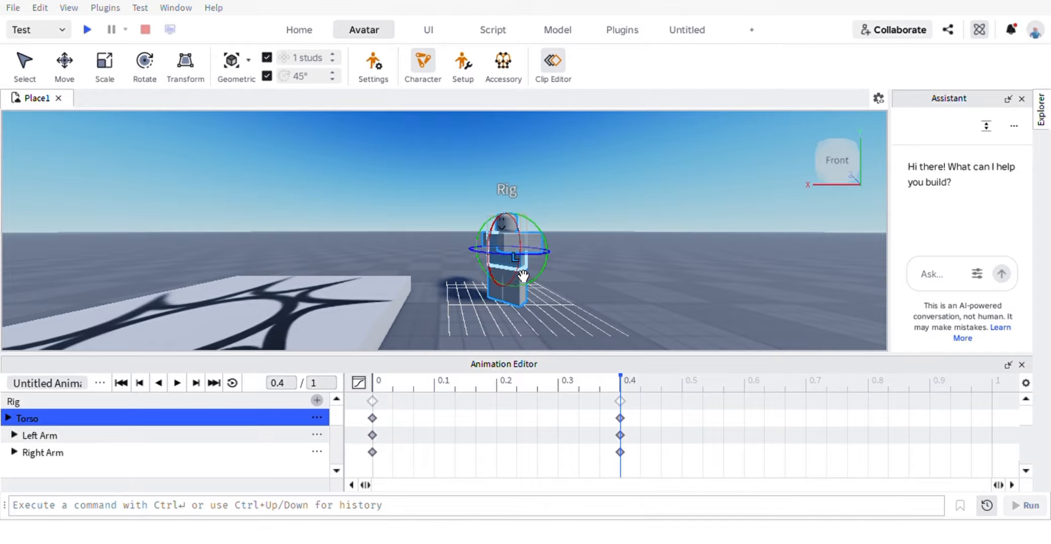
mouse_move(523, 275)
left_mouse_down()
mouse_move(516, 258)
mouse_move(534, 272)
left_mouse_up()
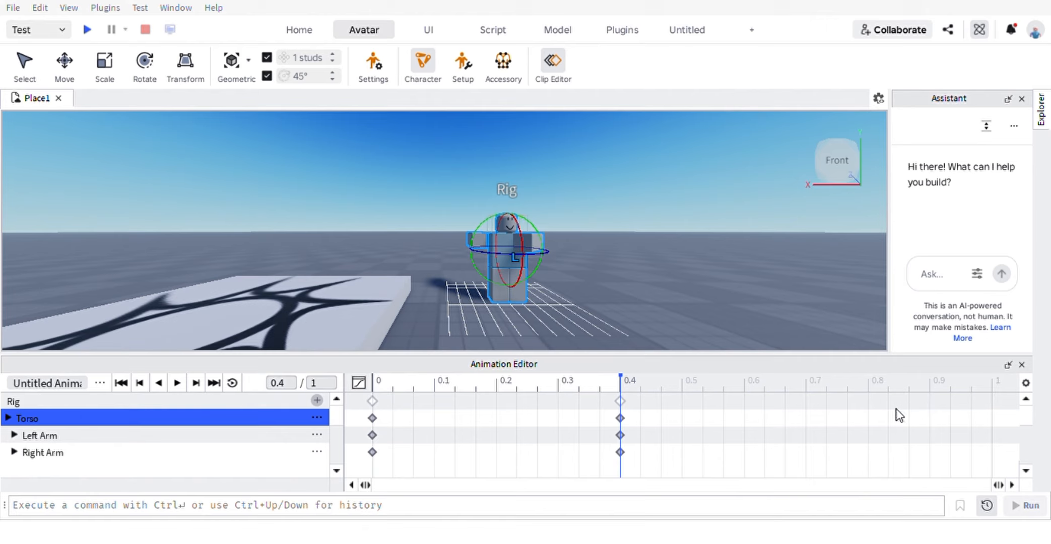
At 0.93 seconds, move the right arm forward and inward in front of the torso
left_click(868, 395)
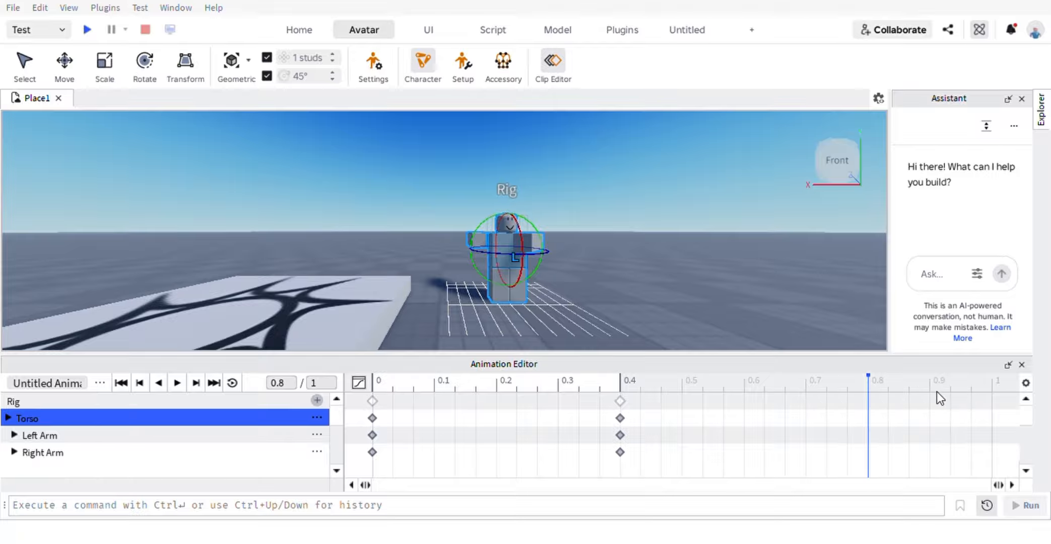
left_click(950, 391)
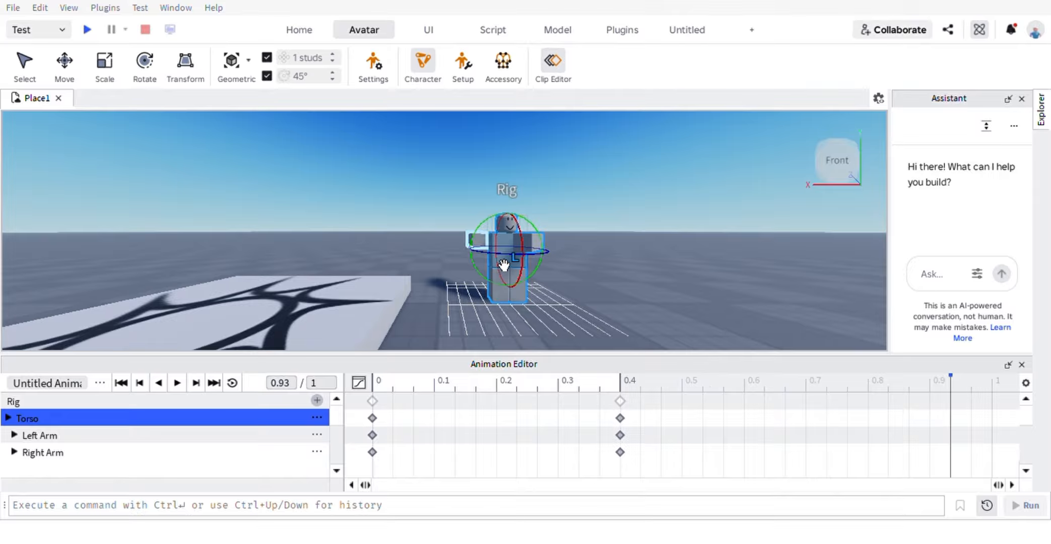
left_click(479, 240)
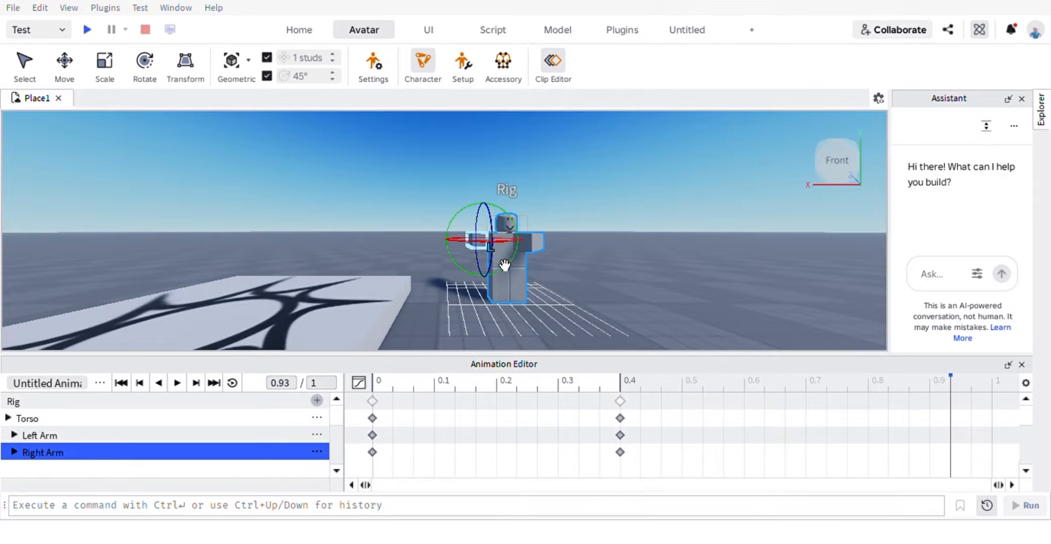
left_click(63, 62)
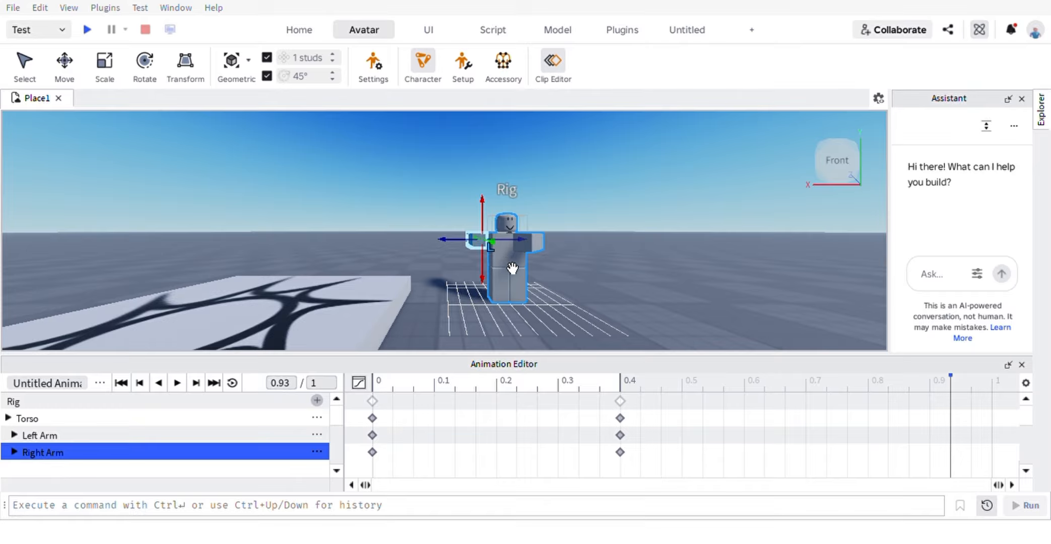
left_click_drag(512, 265, 511, 254)
Rotate the left arm down to the rig's side at 0.93 seconds
left_click(538, 250)
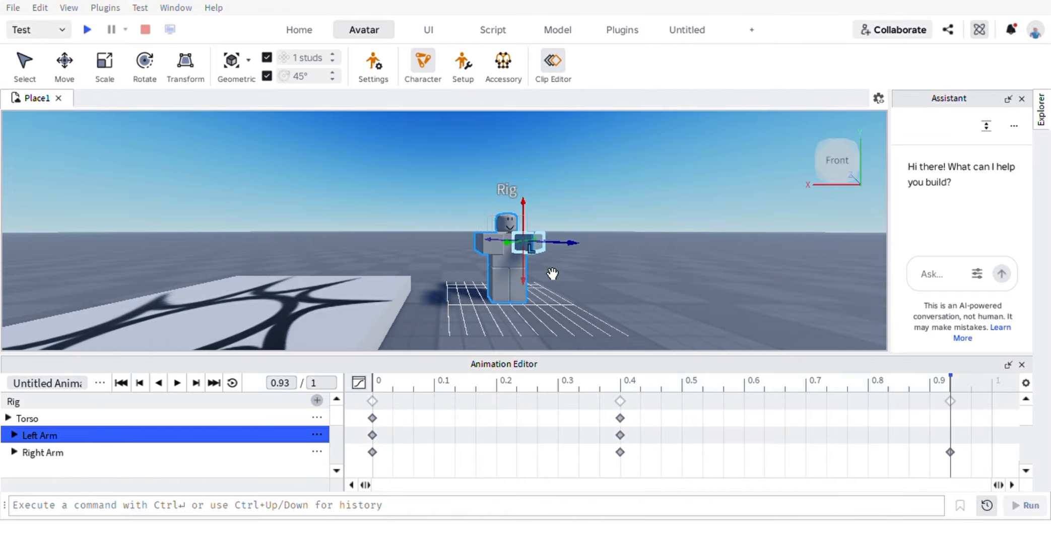
left_click(148, 65)
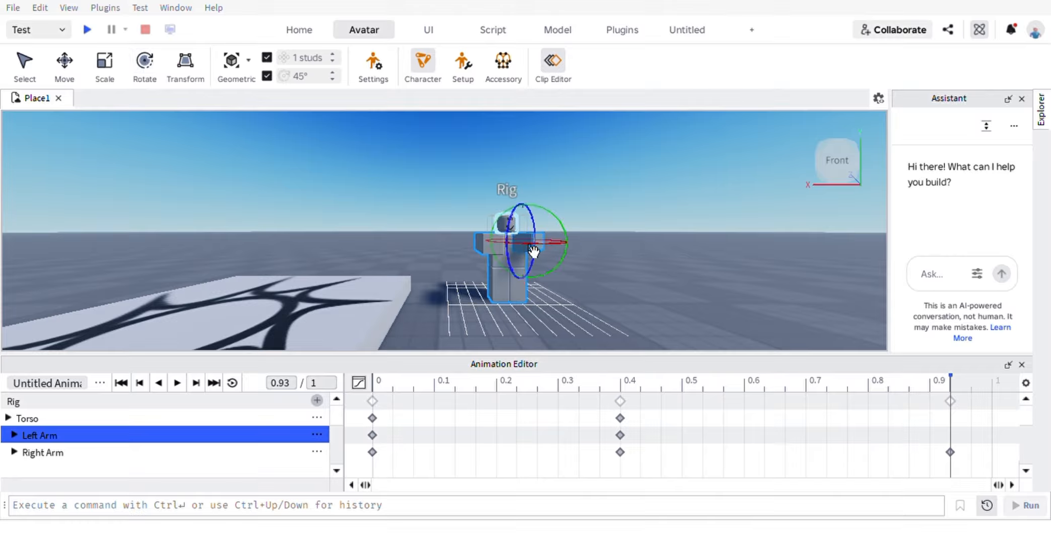
mouse_move(533, 251)
left_mouse_down()
mouse_move(516, 228)
mouse_move(528, 254)
mouse_move(536, 242)
mouse_move(592, 247)
mouse_move(513, 251)
mouse_move(533, 262)
left_mouse_up()
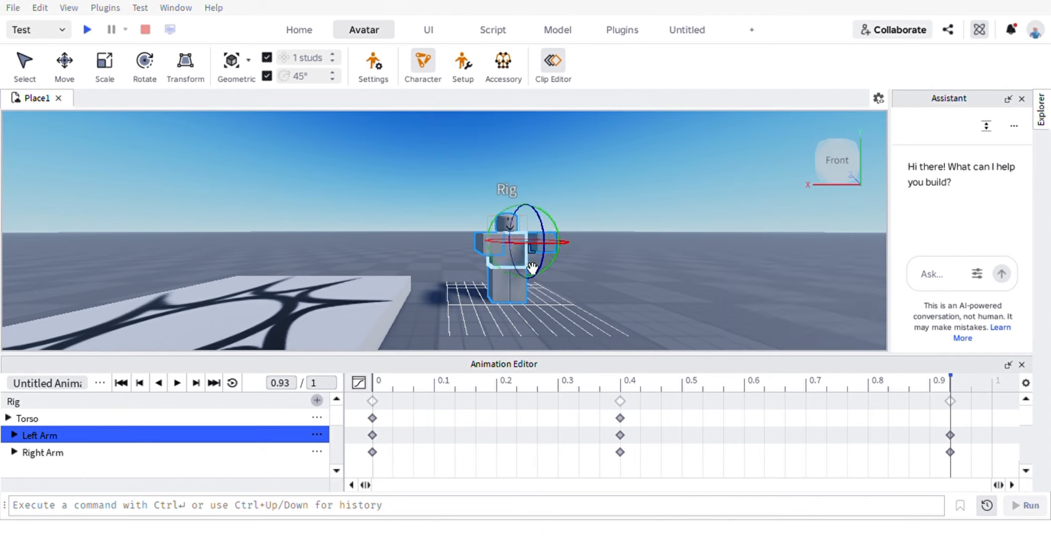
left_click_drag(539, 225, 539, 272)
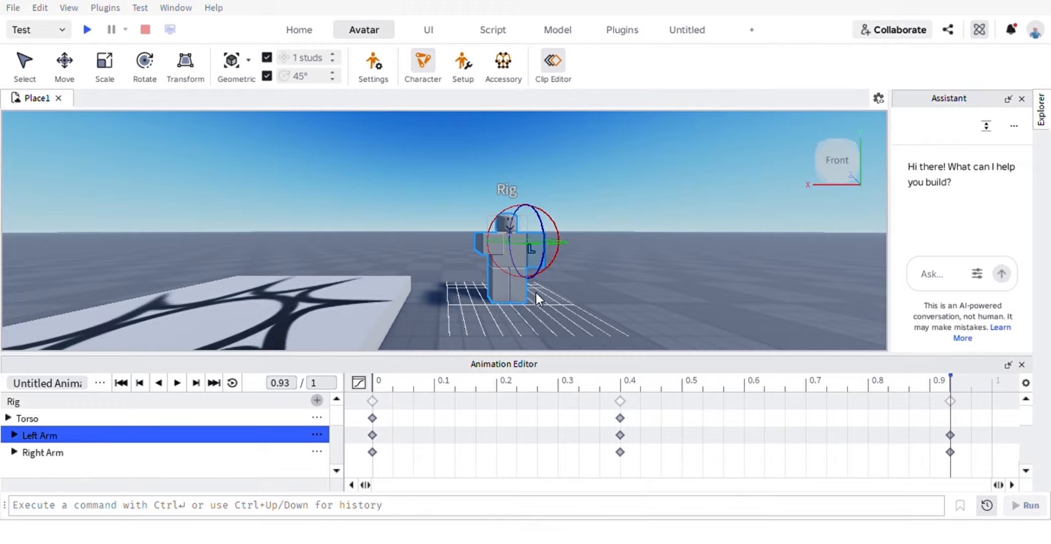
left_click(429, 272)
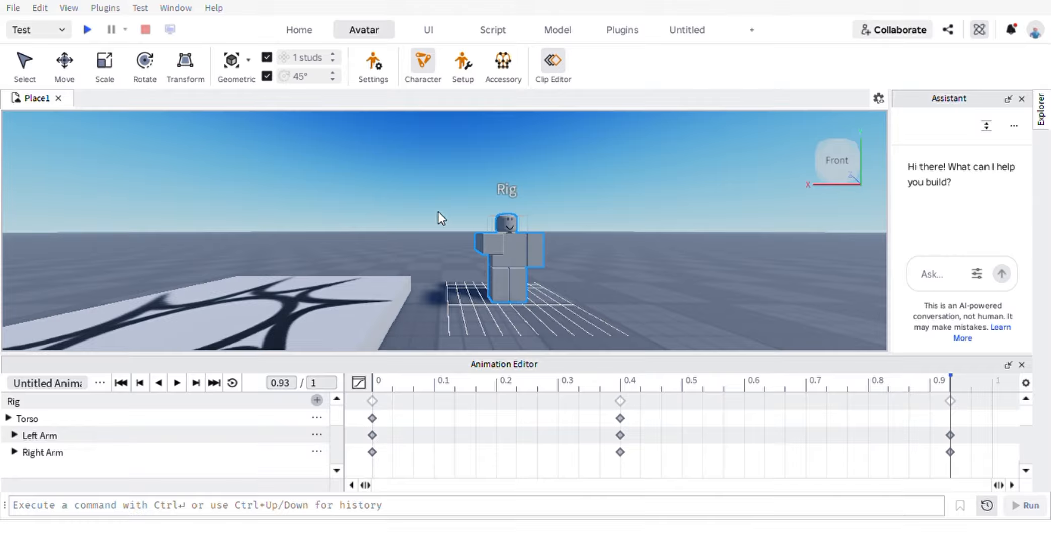
Play the animation to preview the rig's movement and close the Animation Editor
left_click(177, 384)
left_click(549, 327)
left_click(590, 305)
left_click(1022, 365)
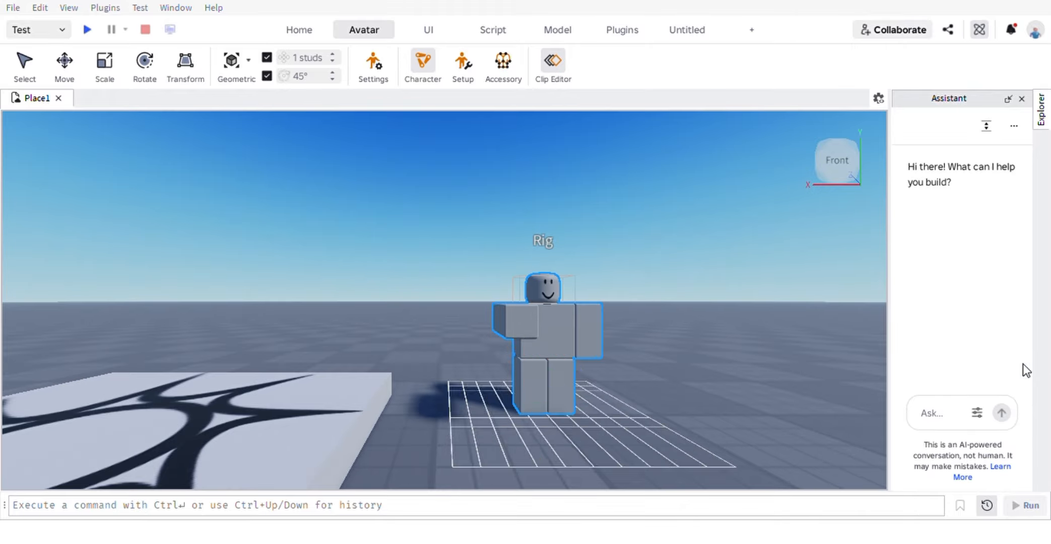
left_click(789, 339)
key("d")
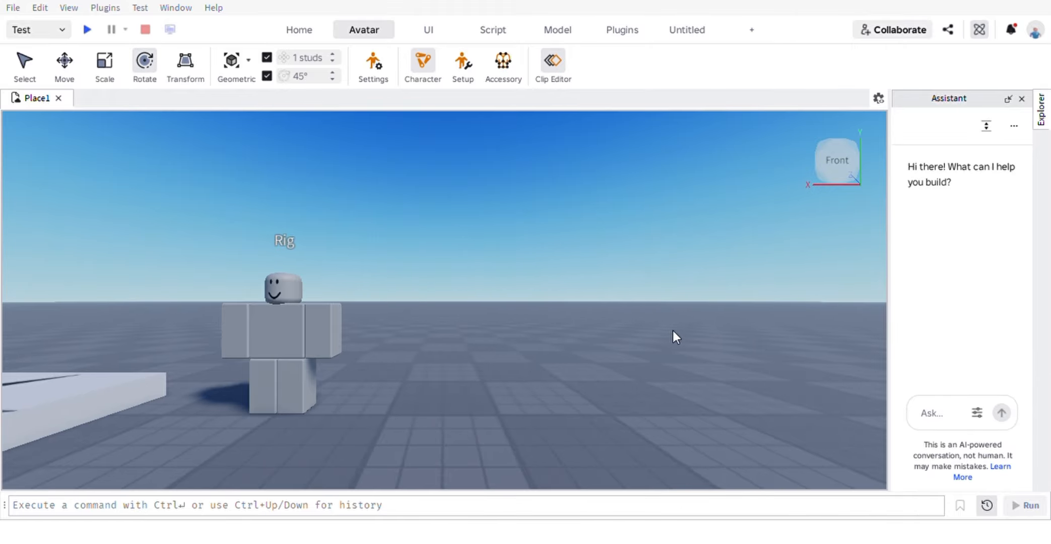
Rename the animated rig in the Workspace as "punch animation"
key("s")
key("a")
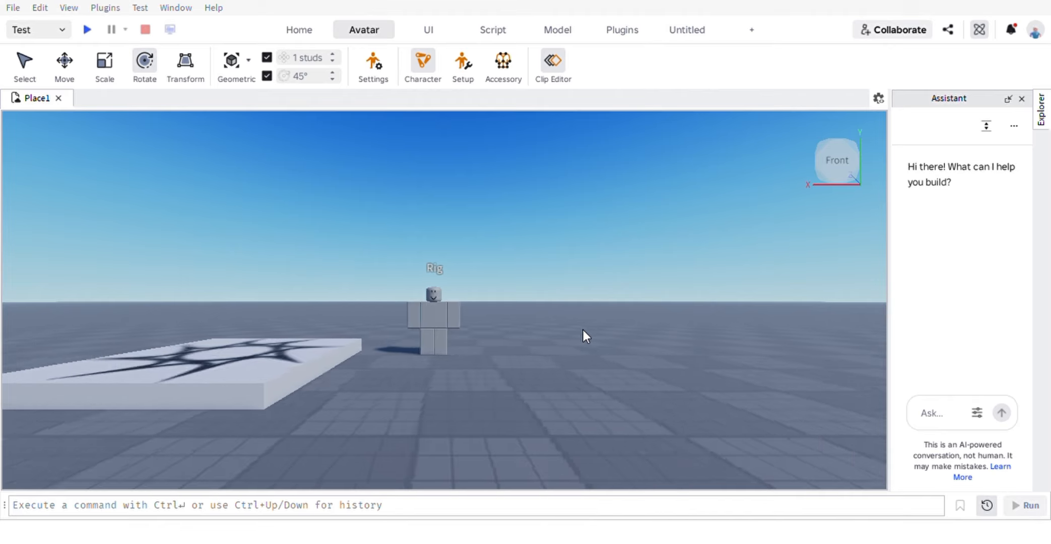
key("w")
key("d")
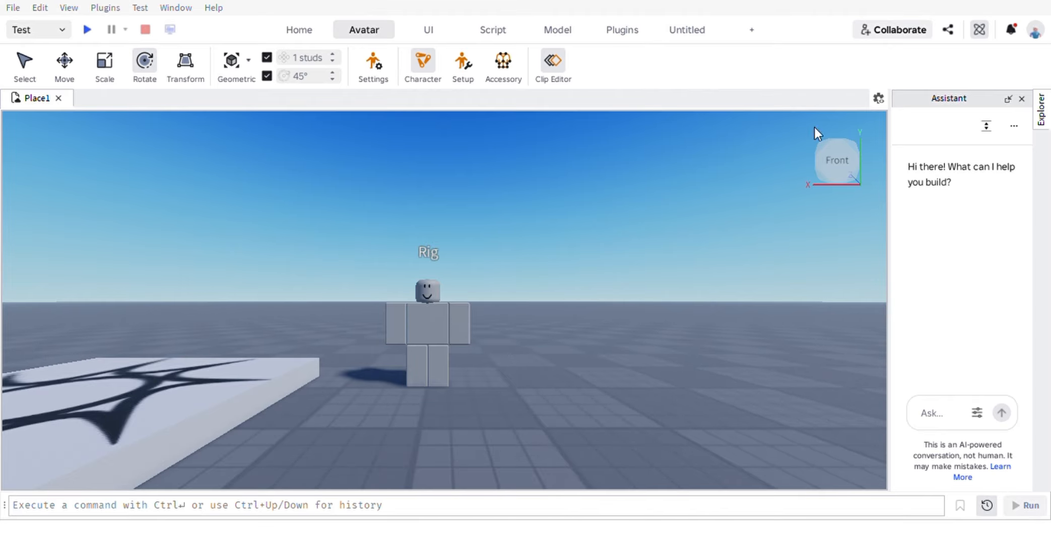
left_click(1041, 114)
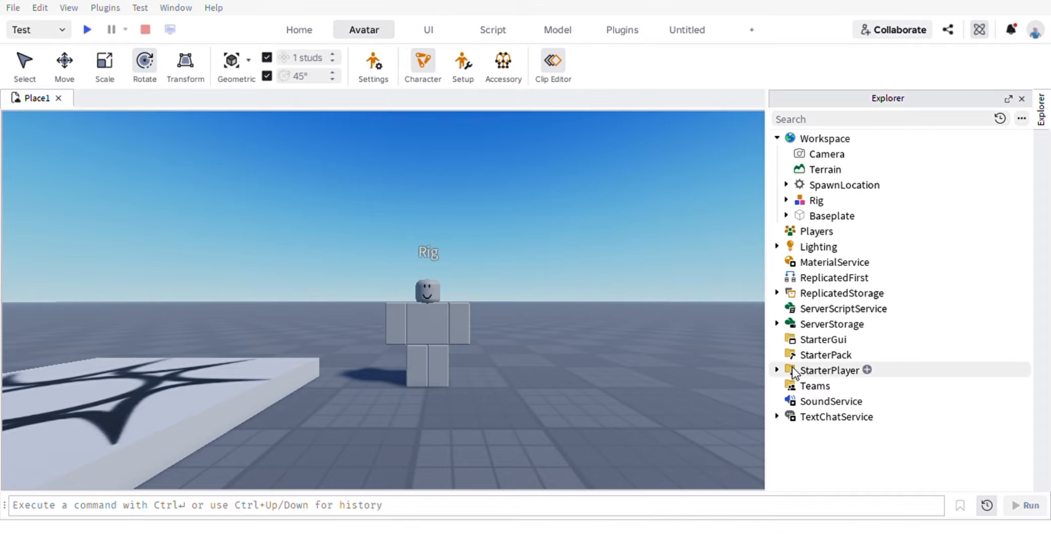
left_click(800, 199)
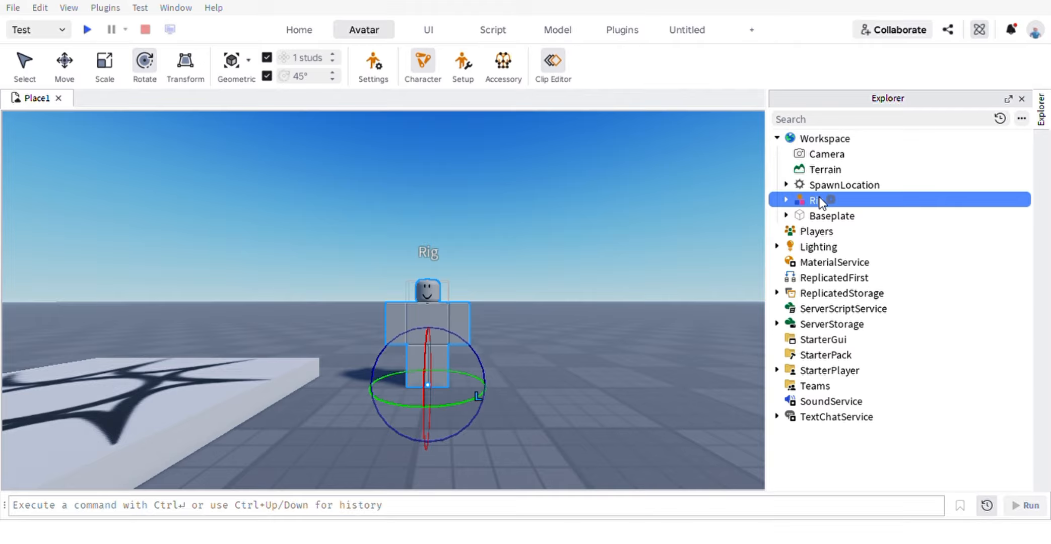
double_click(822, 204)
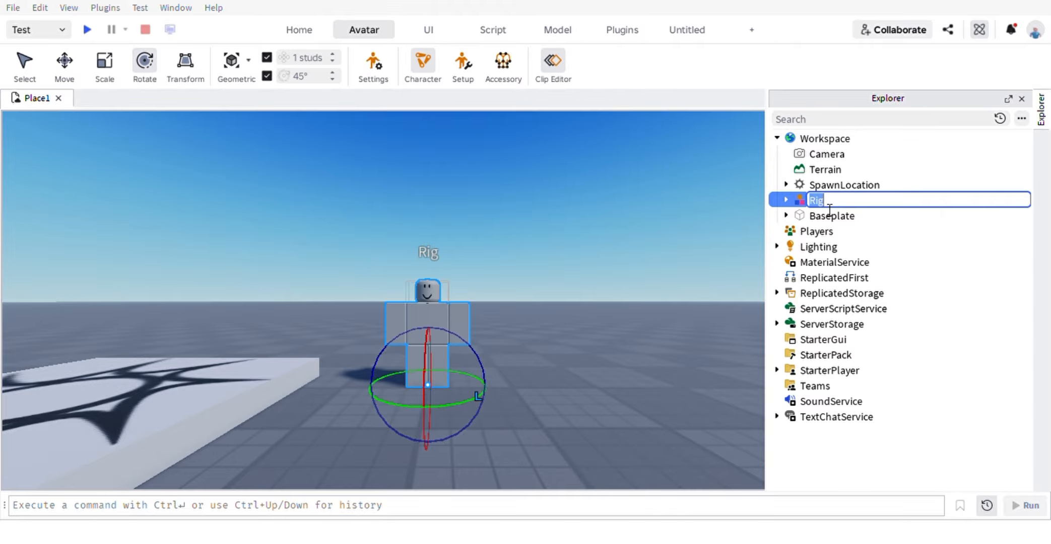
key("BackSpace")
key("Return")
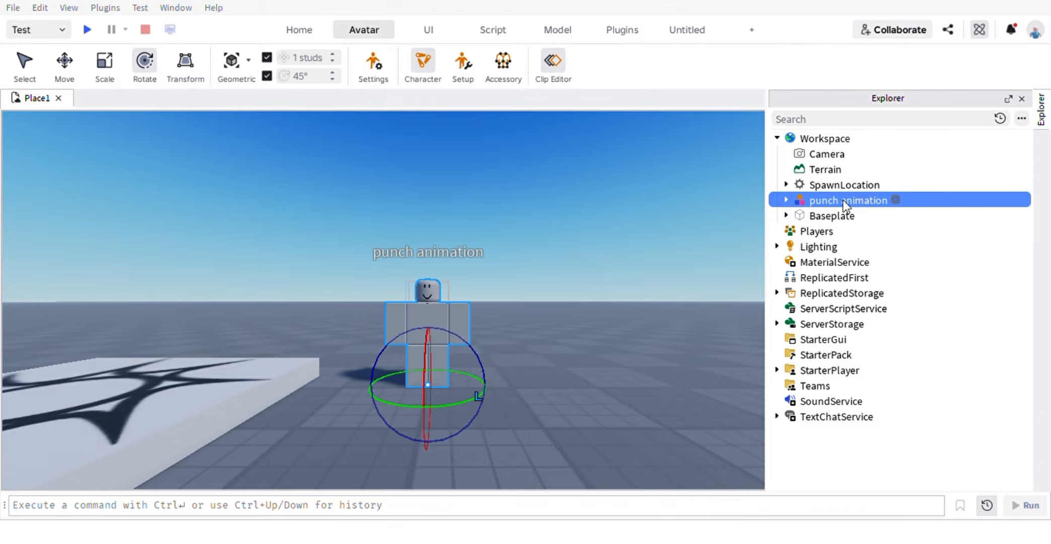
left_click(633, 203)
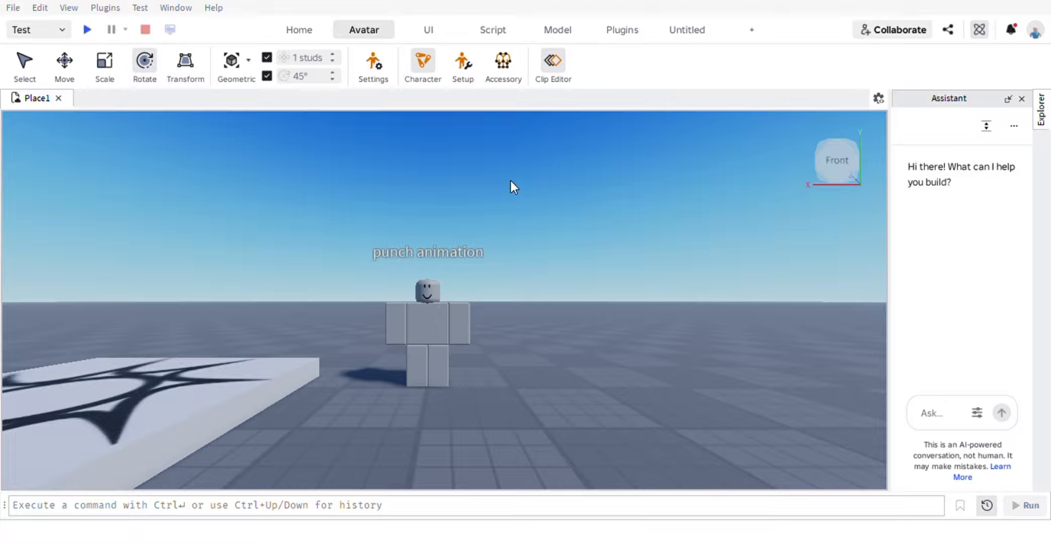
Generate a second masculine R6 rig and place it on the ground beside the punch animation rig
left_click(422, 61)
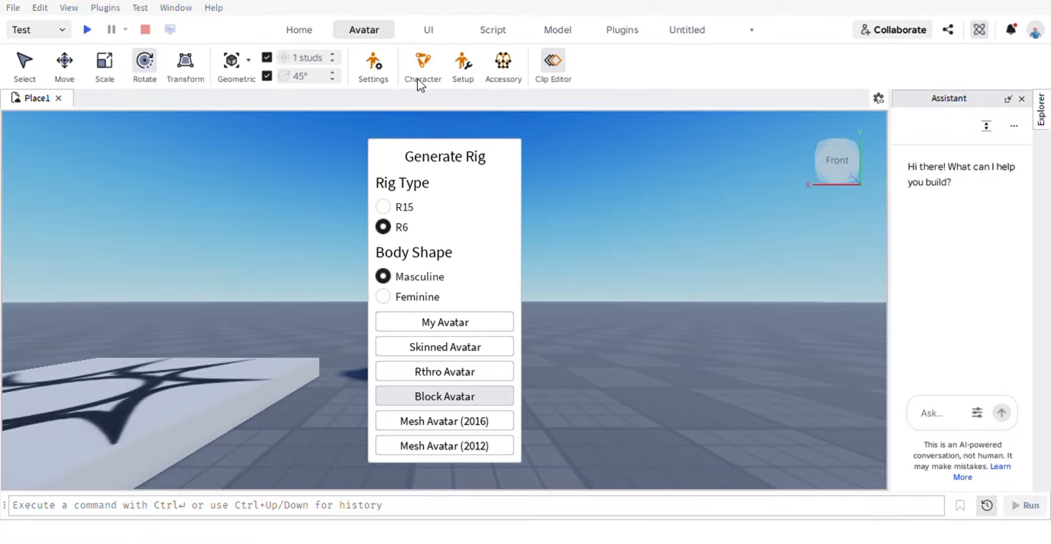
left_click(437, 428)
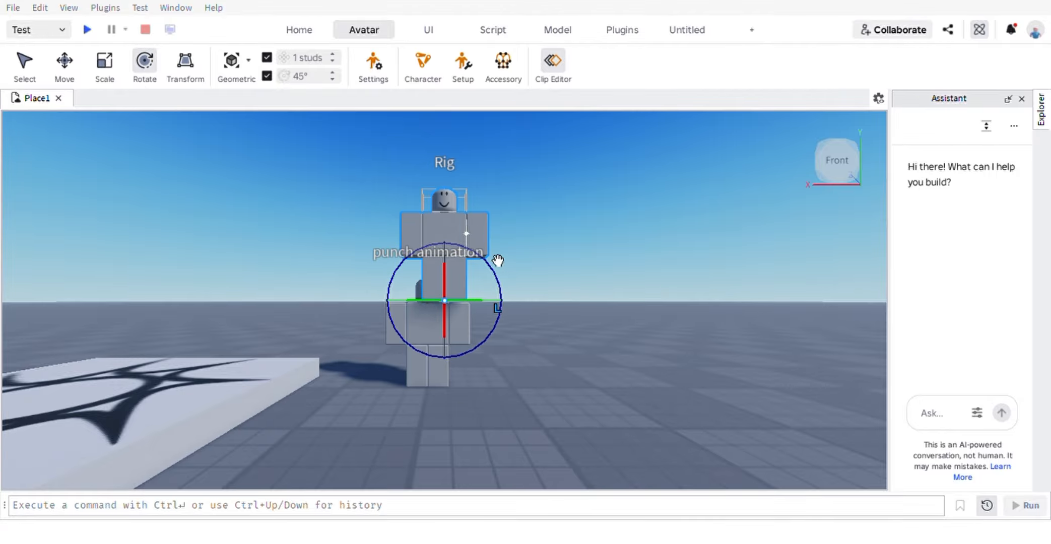
left_click_drag(460, 230, 549, 385)
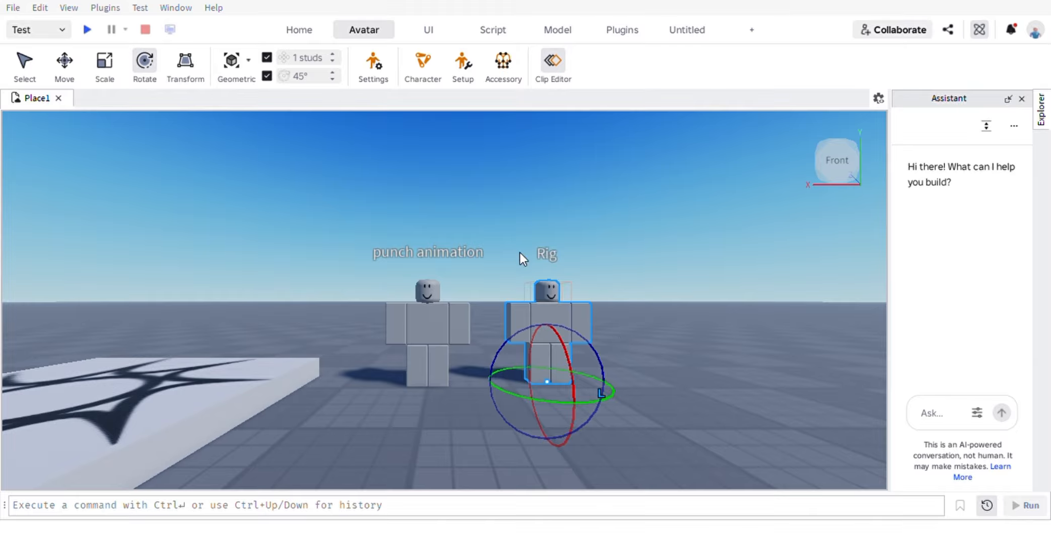
left_click(525, 406)
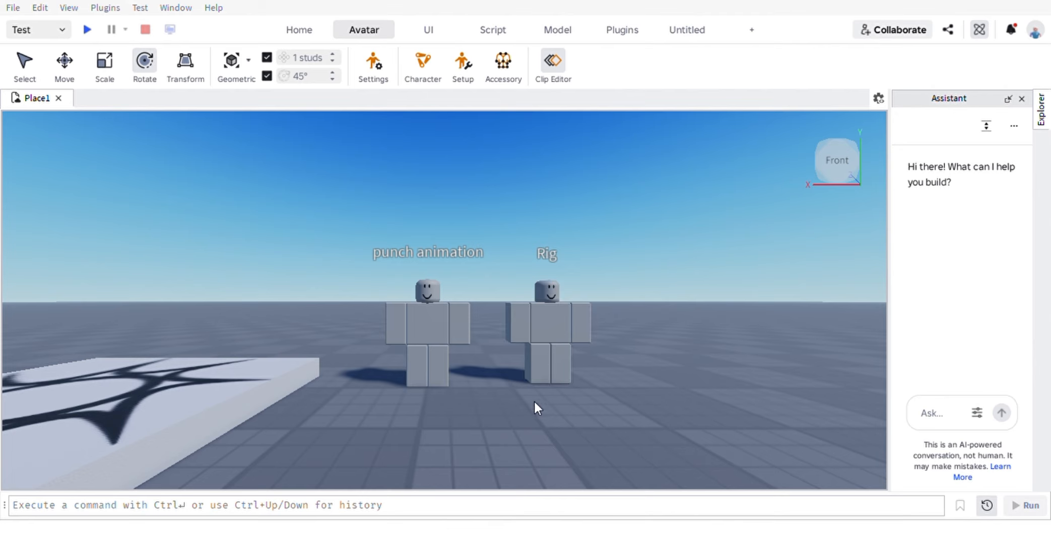
Rename the new rig in the Workspace as "dash aimation"
left_click(1041, 110)
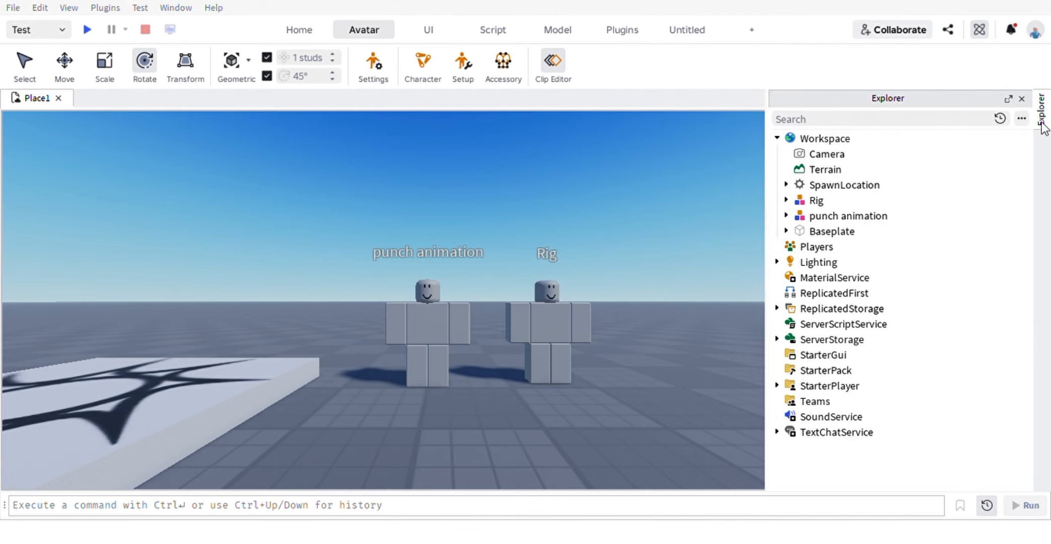
left_click(820, 198)
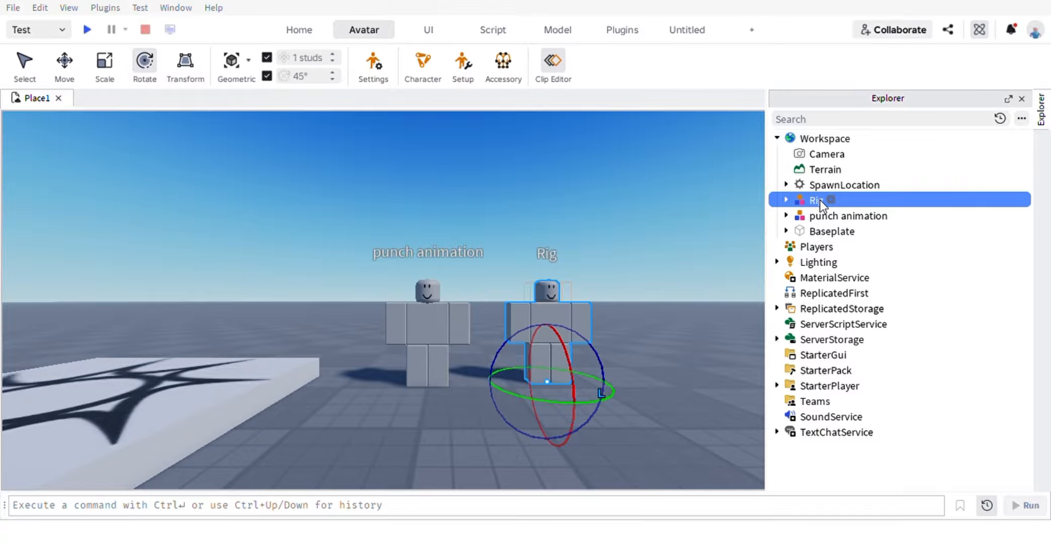
left_click(821, 202)
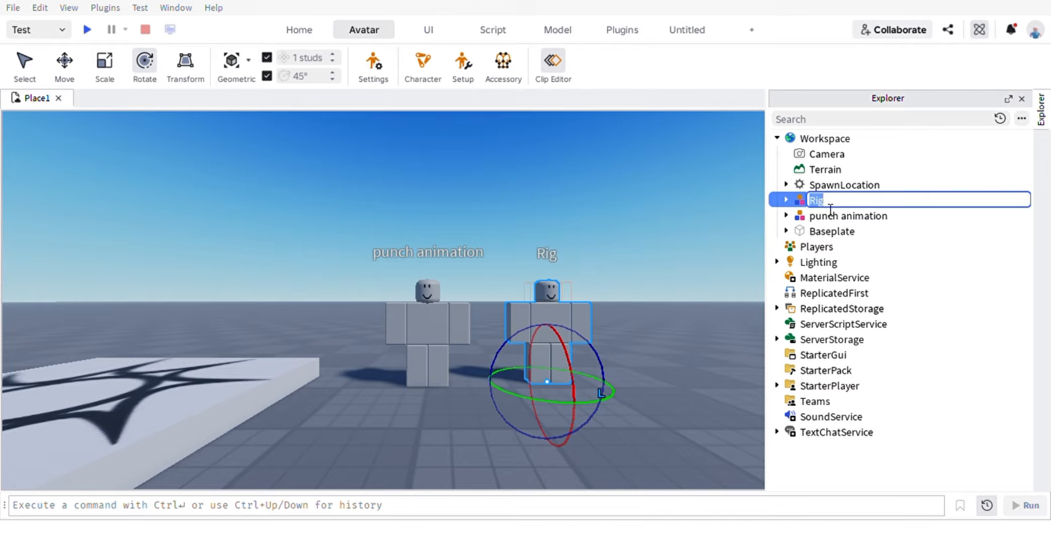
key("BackSpace")
key("Return")
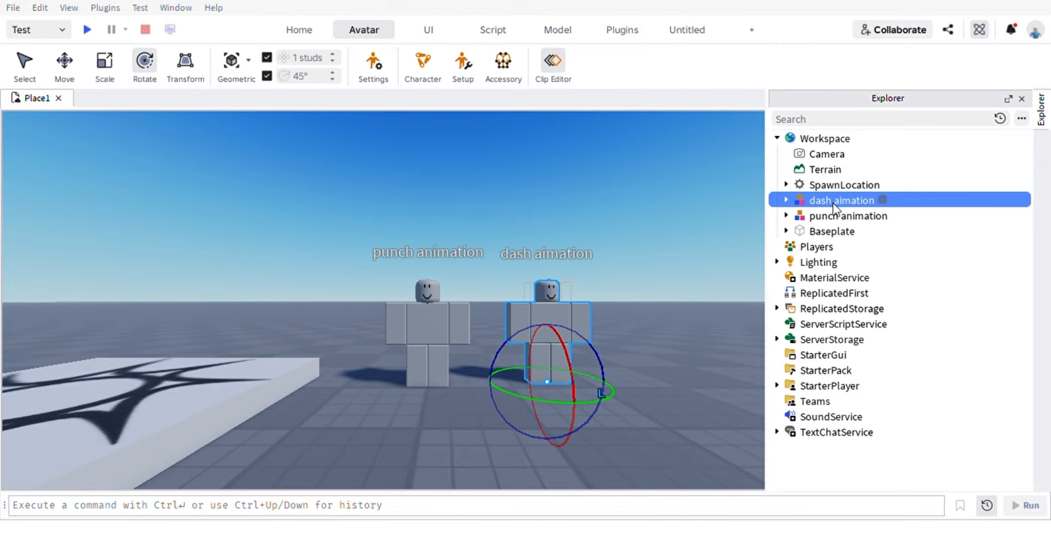
left_click(690, 222)
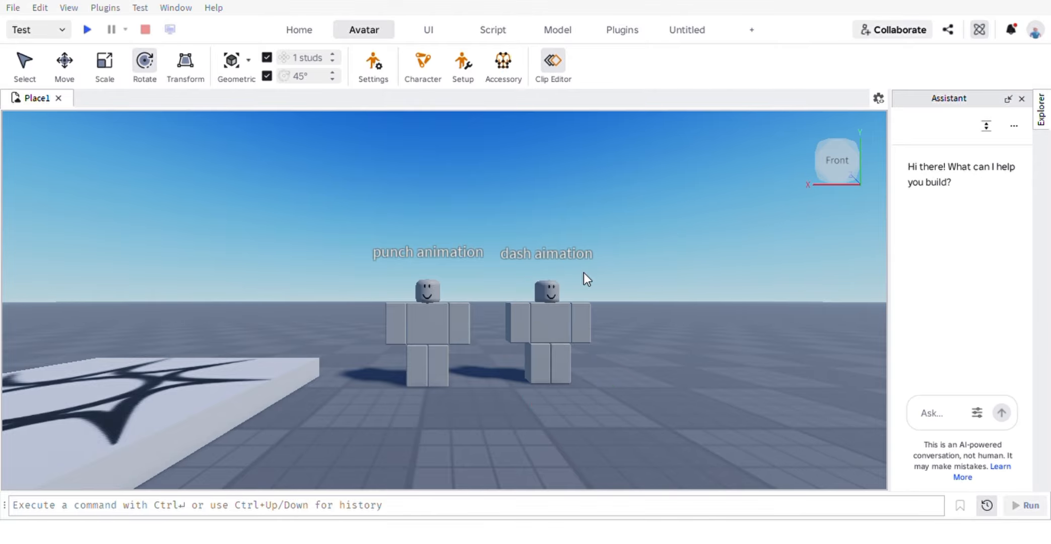
Open the Animation Editor for the dash aimation rig and place the playhead at 0 seconds
left_click(549, 62)
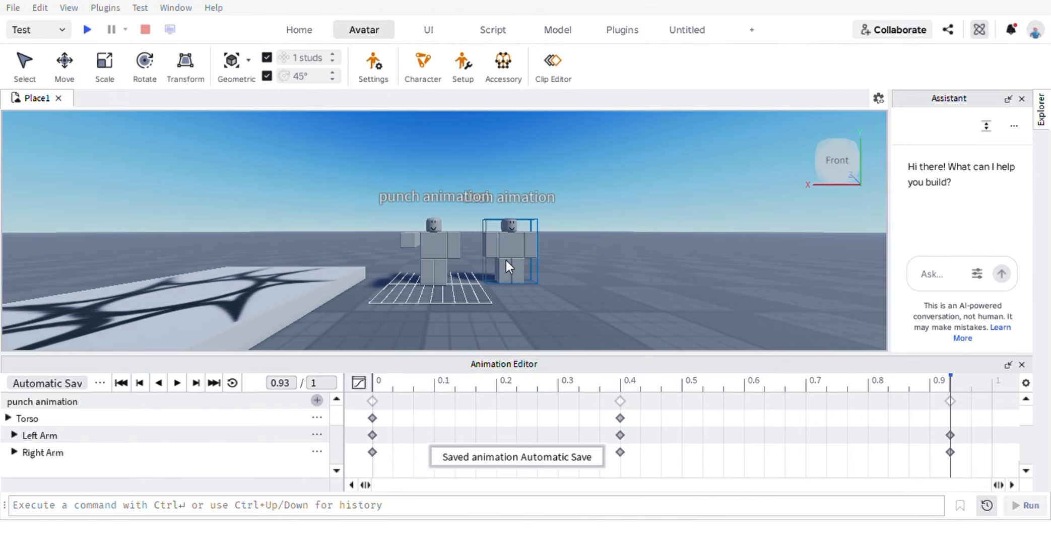
left_click(530, 290)
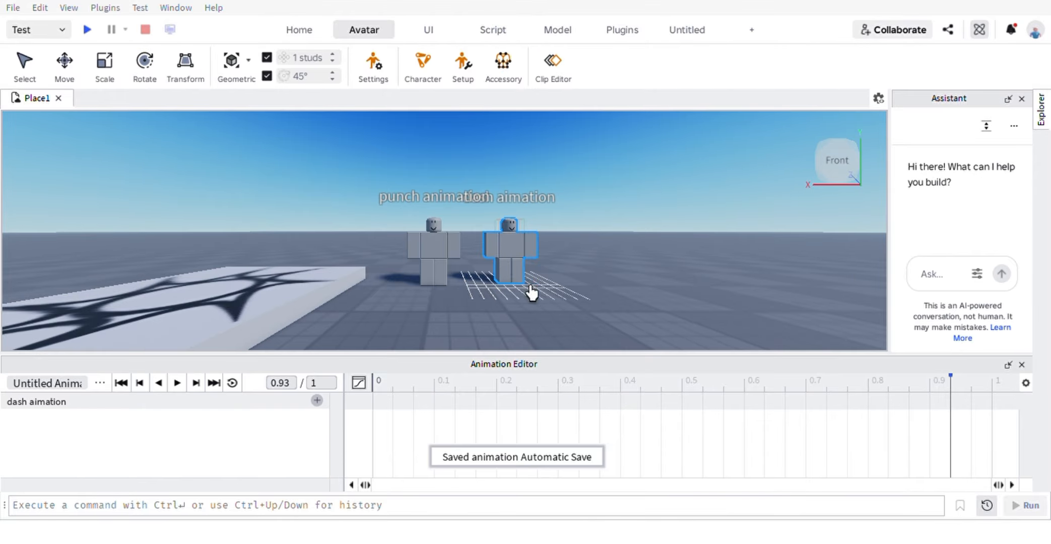
left_click(373, 386)
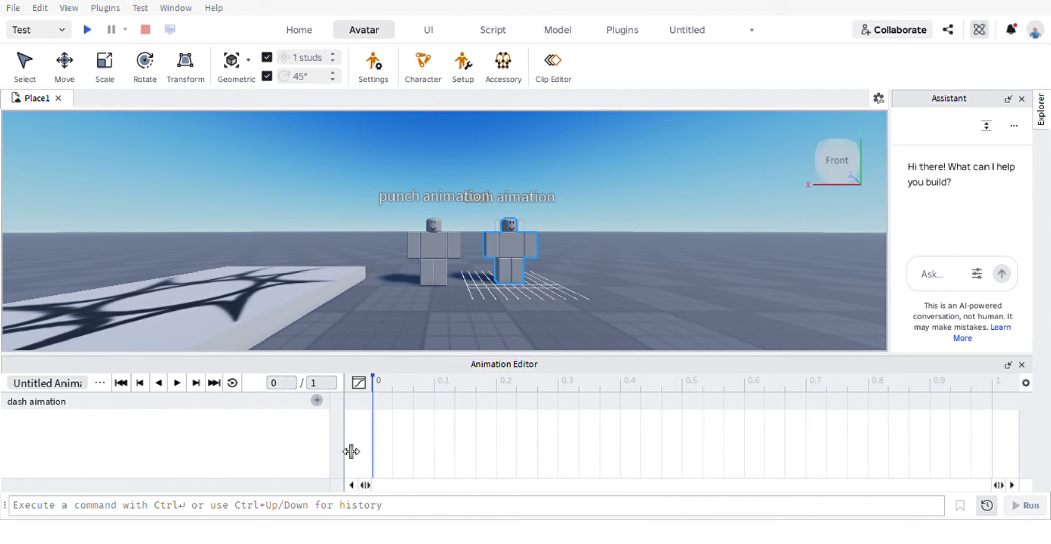
Preview the punch animation rig's saved animation and return to the dash aimation rig's empty timeline at 0 seconds
left_click(457, 291)
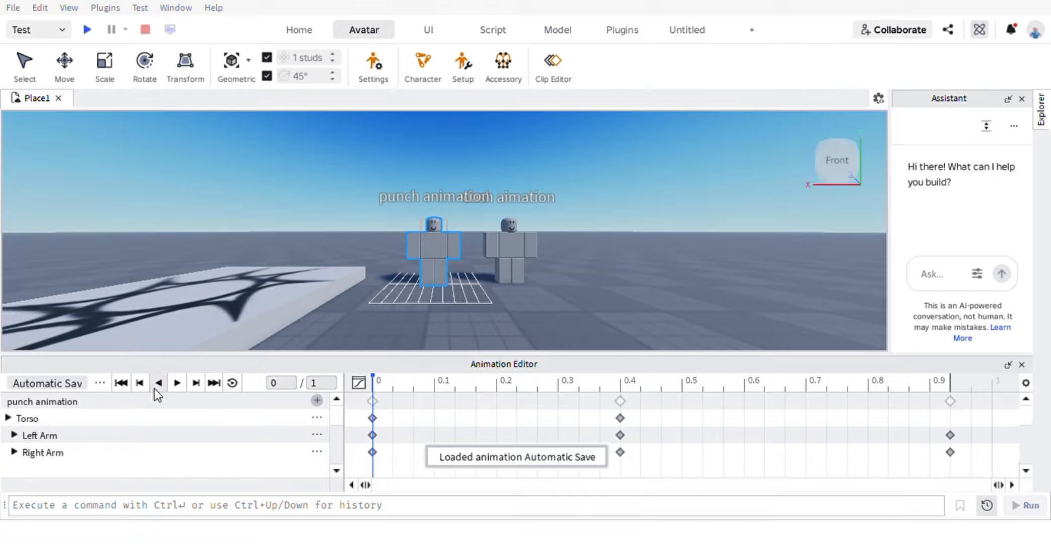
left_click(176, 383)
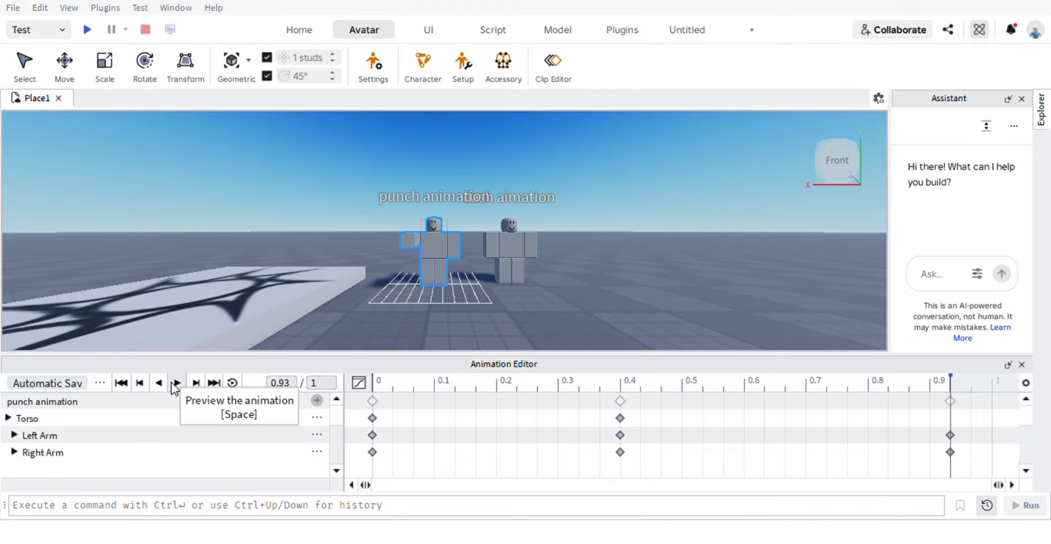
left_click(517, 243)
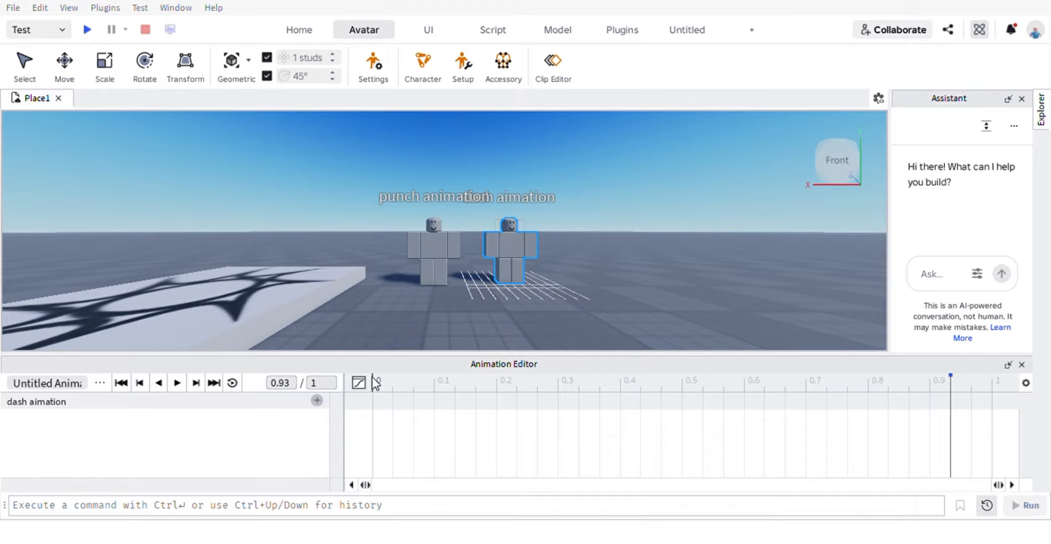
left_click(374, 391)
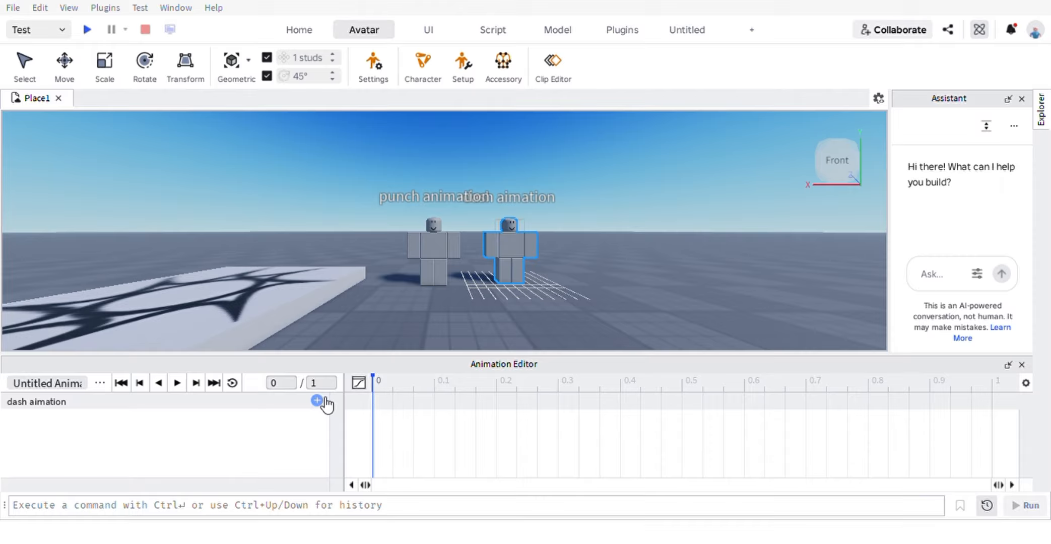
Rotate the dash aimation rig's right arm and torso to add their keyframes at 0 seconds
left_click(507, 249)
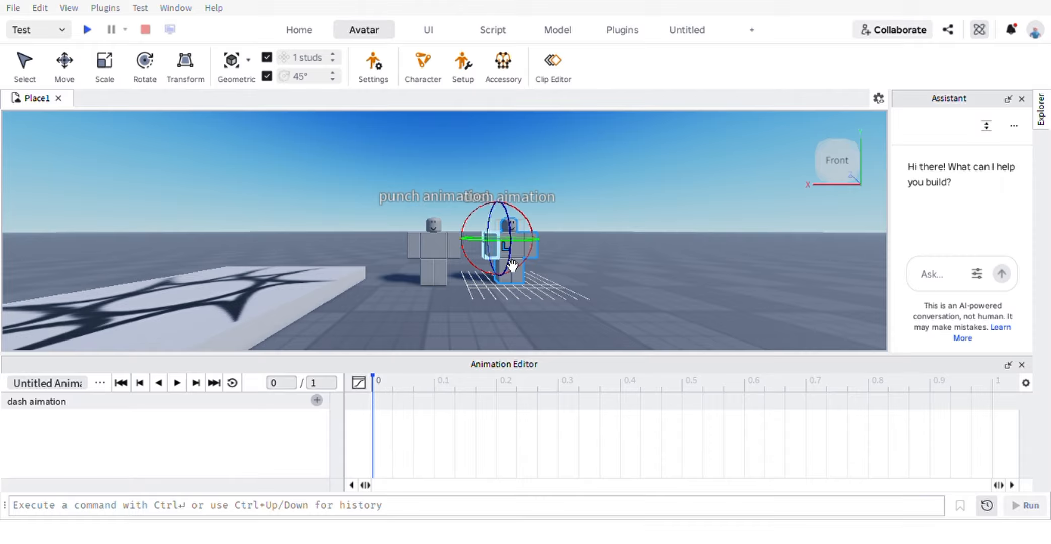
mouse_move(497, 228)
left_mouse_down()
mouse_move(504, 218)
mouse_move(509, 226)
left_mouse_up()
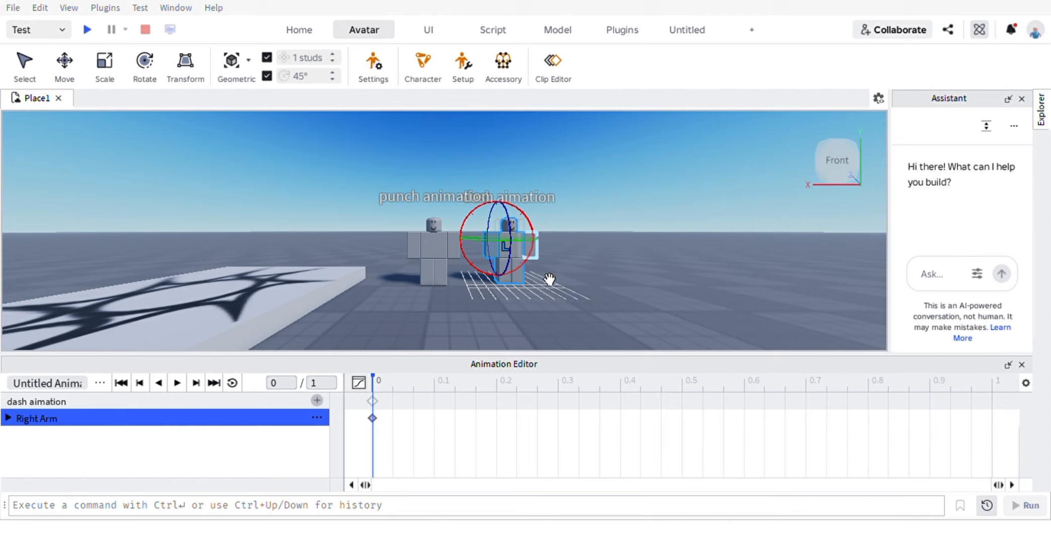
mouse_move(542, 279)
left_mouse_down()
mouse_move(515, 254)
mouse_move(491, 253)
mouse_move(524, 272)
left_mouse_up()
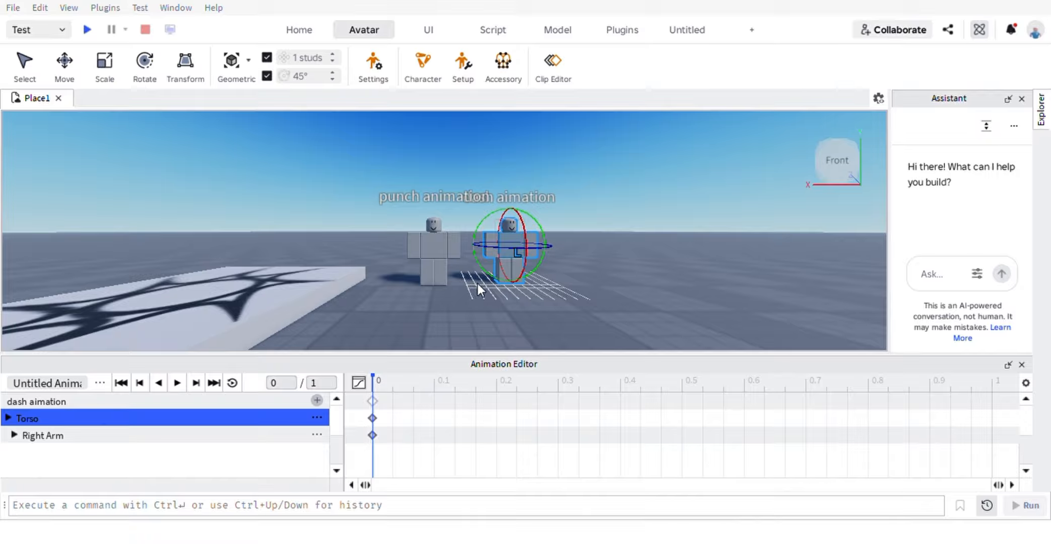
Rotate the dash aimation rig's right leg and left leg to keyframe both at 0 seconds
left_click(473, 302)
left_click(525, 288)
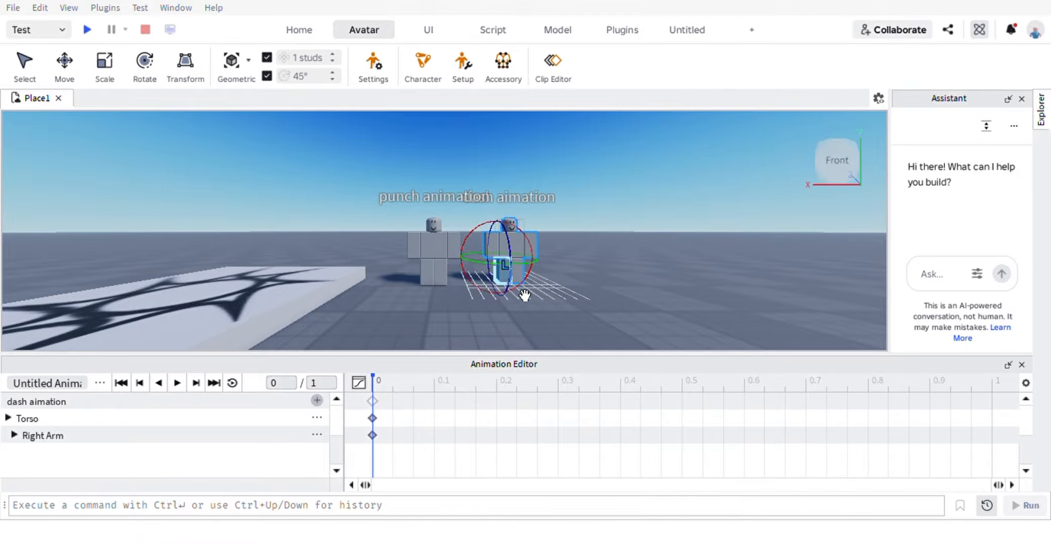
mouse_move(533, 275)
left_mouse_down()
mouse_move(513, 273)
mouse_move(515, 286)
mouse_move(545, 288)
left_mouse_up()
left_click(543, 297)
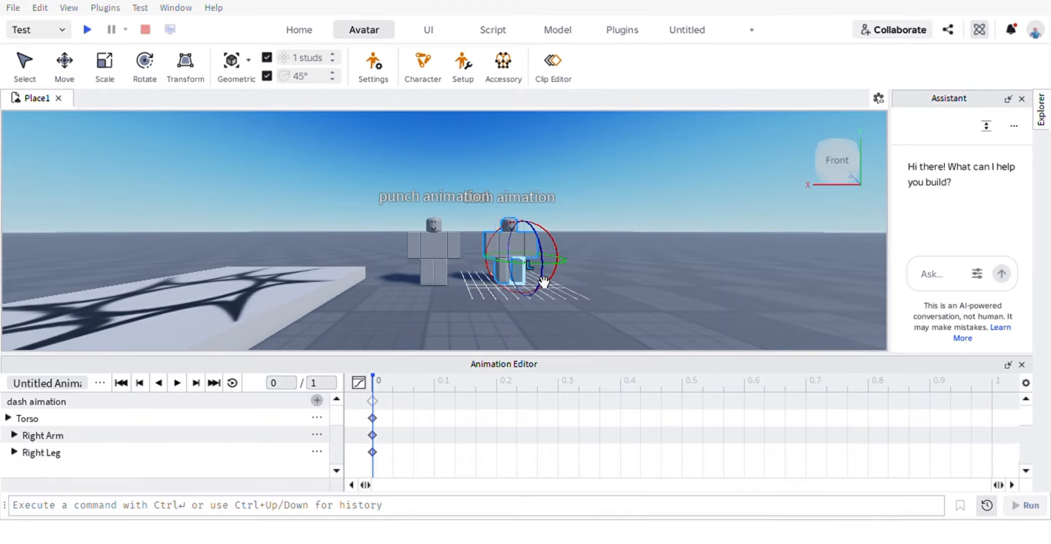
left_click_drag(563, 275, 546, 263)
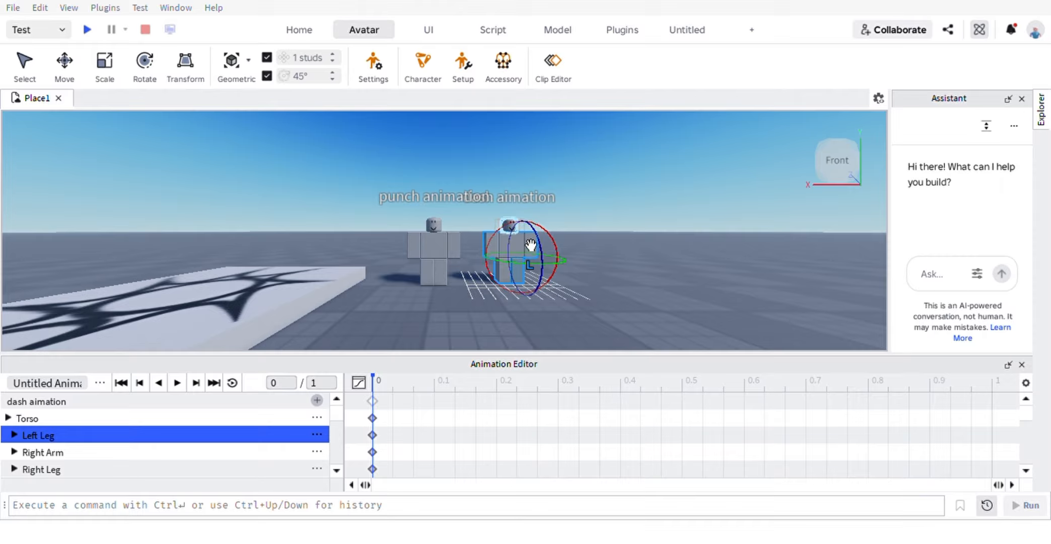
Rotate the dash aimation rig's head to add its keyframe at 0 seconds and deselect it
left_click(531, 246)
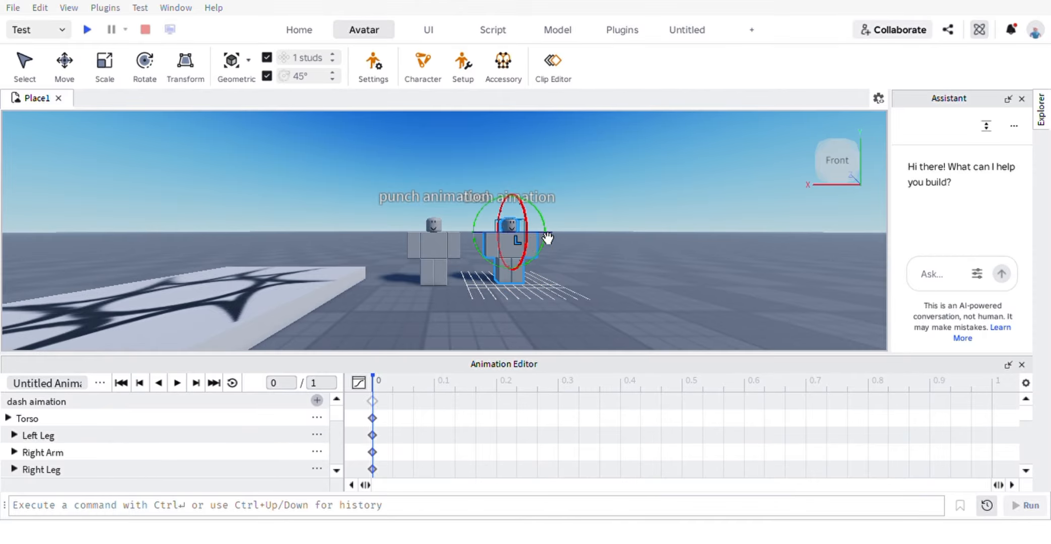
left_click_drag(527, 223, 549, 241)
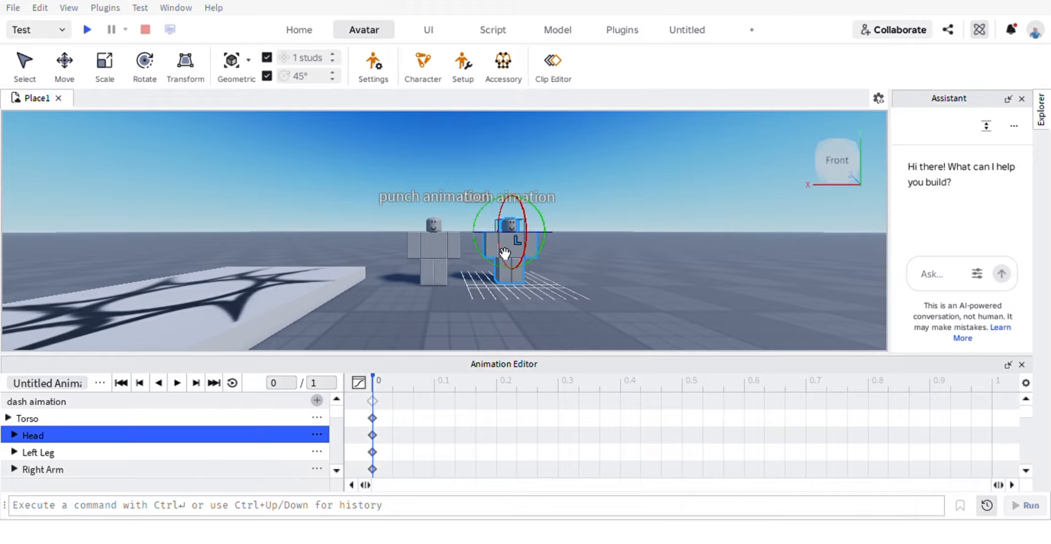
left_click(330, 231)
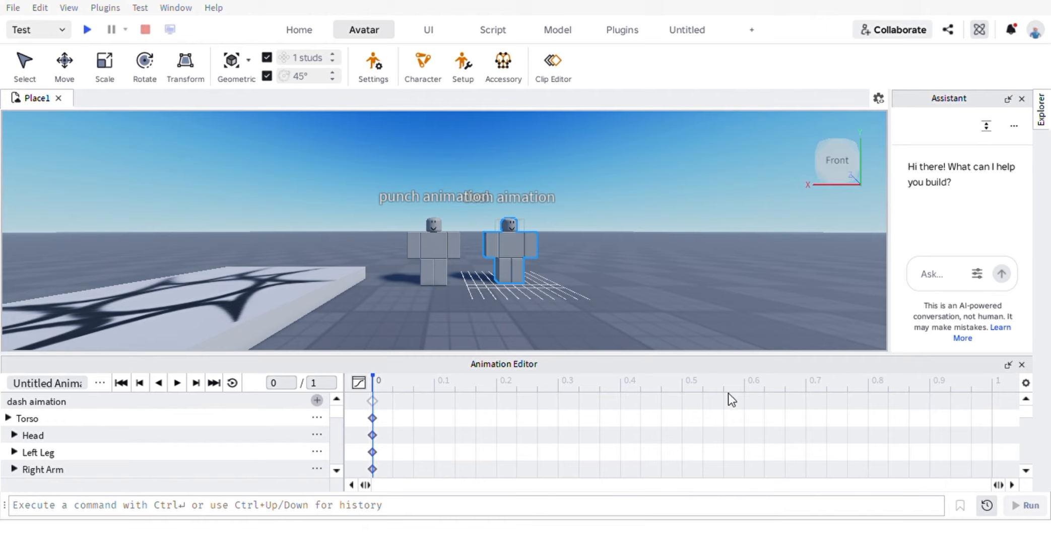
At 0.47 seconds, tilt the dash aimation rig's torso forward and rotate its head upward to keyframe both
left_click(662, 391)
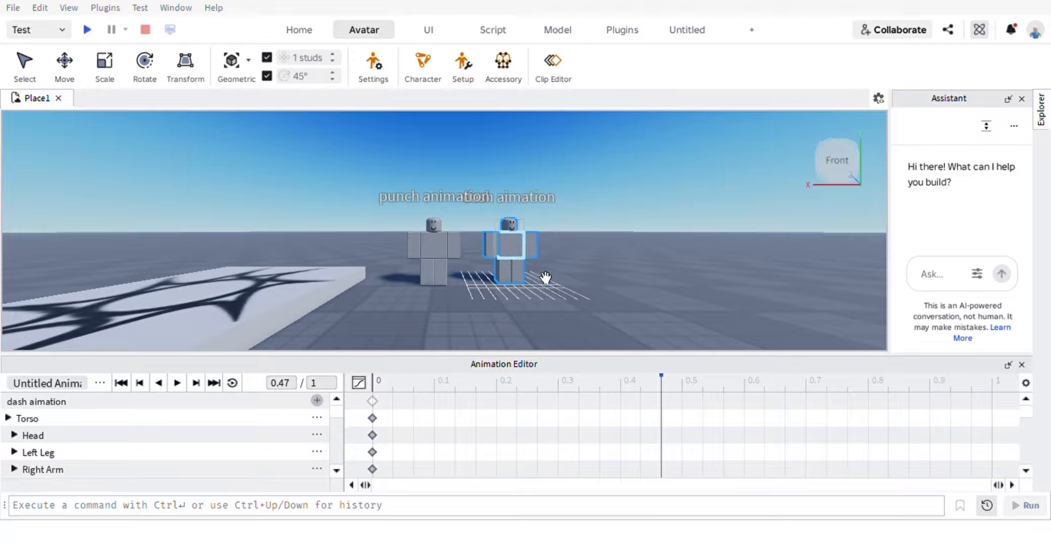
left_click(517, 275)
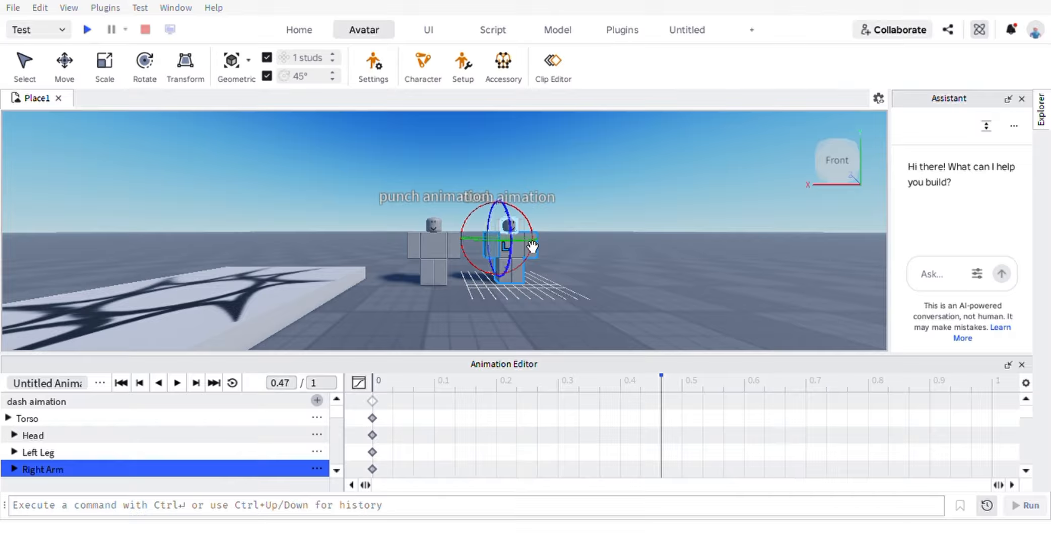
left_click(538, 277)
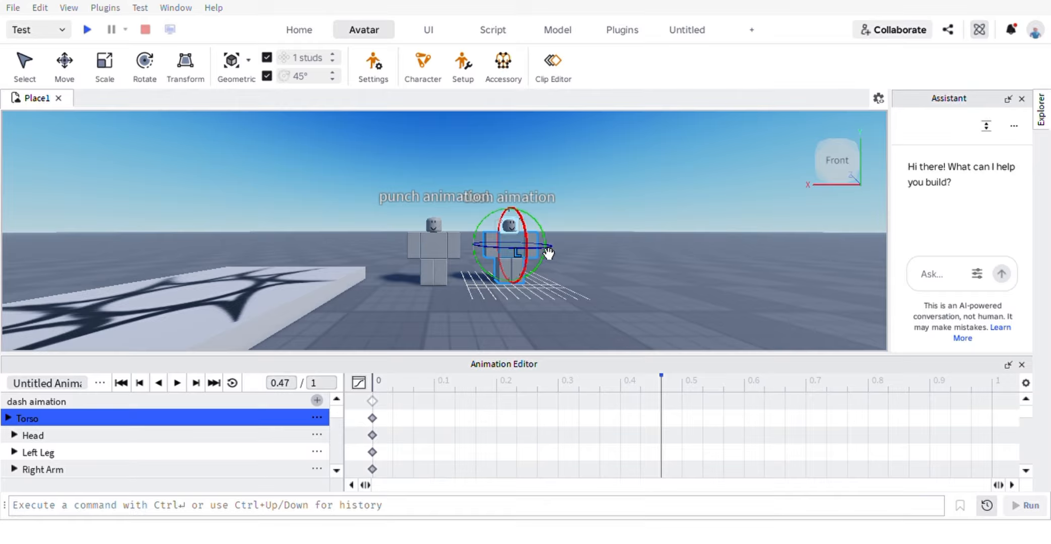
mouse_move(546, 254)
left_mouse_down()
mouse_move(531, 238)
mouse_move(532, 255)
left_mouse_up()
left_click(541, 262)
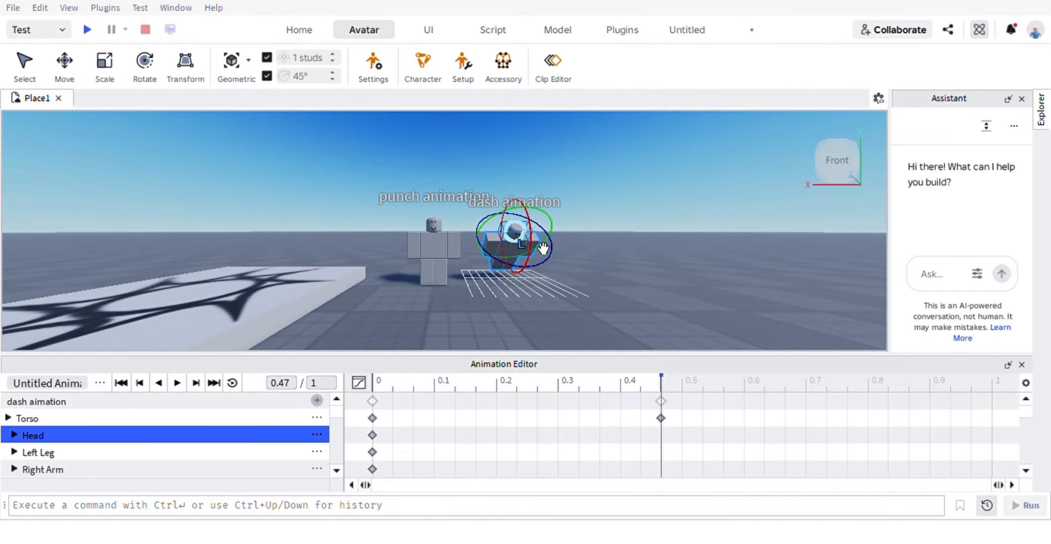
left_click_drag(554, 242, 521, 215)
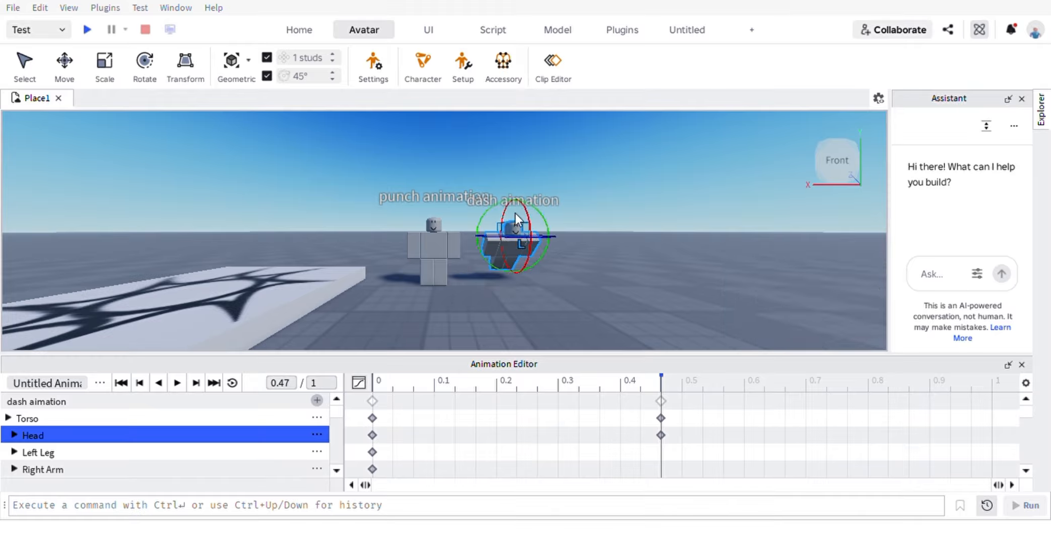
Lean the dash aimation rig's torso sideways at 0.47 seconds
left_click(518, 266)
left_click(543, 266)
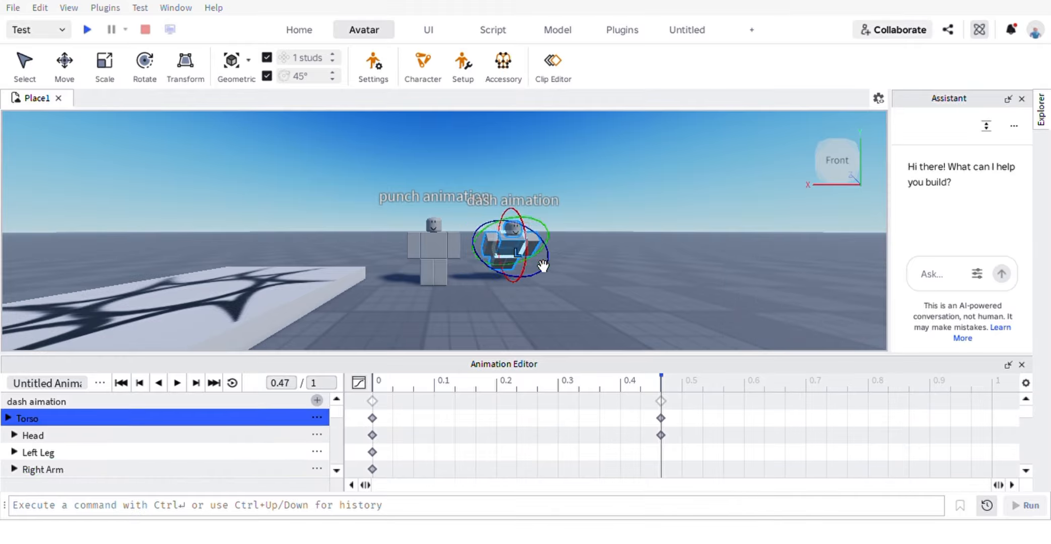
left_click_drag(509, 285, 486, 254)
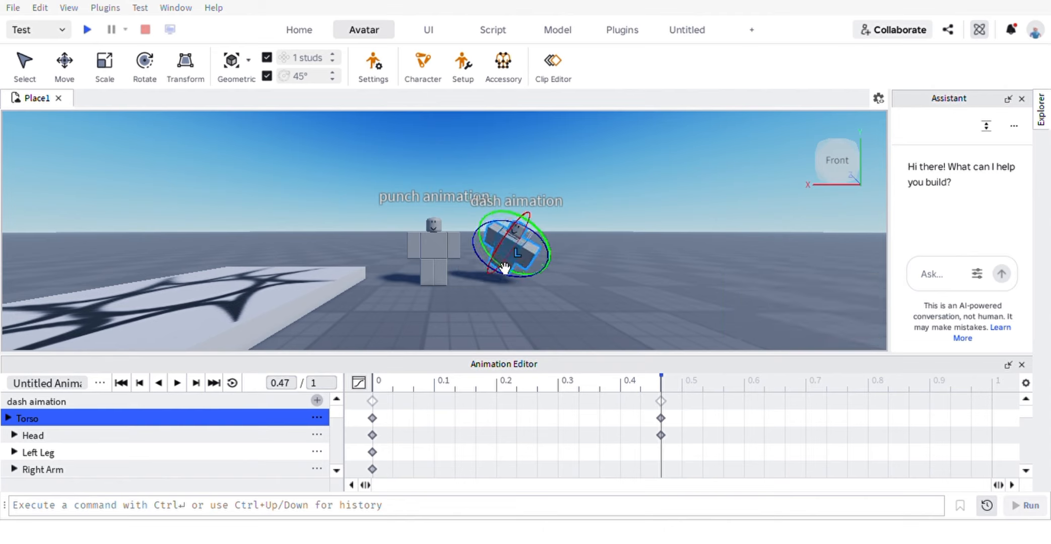
Adjust the dash aimation rig's head rotation at 0.47 seconds to suit the leaning torso
left_click(542, 258)
left_click(542, 257)
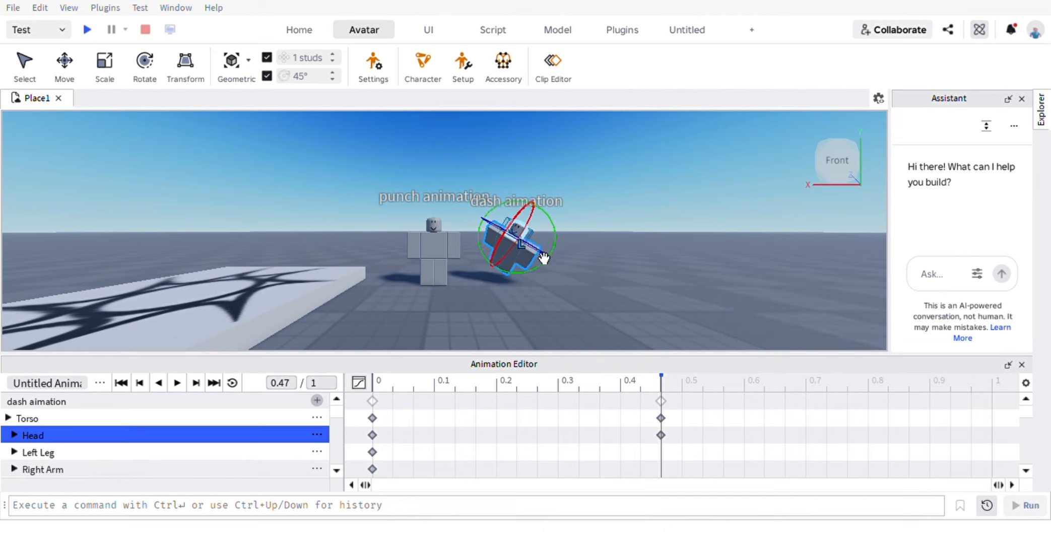
left_click_drag(522, 249, 512, 228)
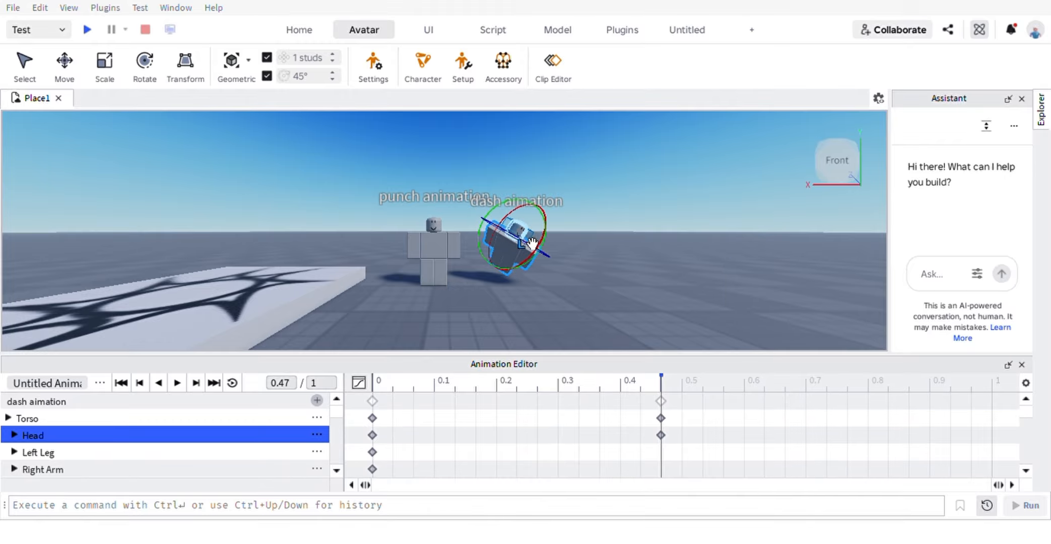
left_click_drag(535, 259, 504, 235)
scroll(511, 236, "up", 5)
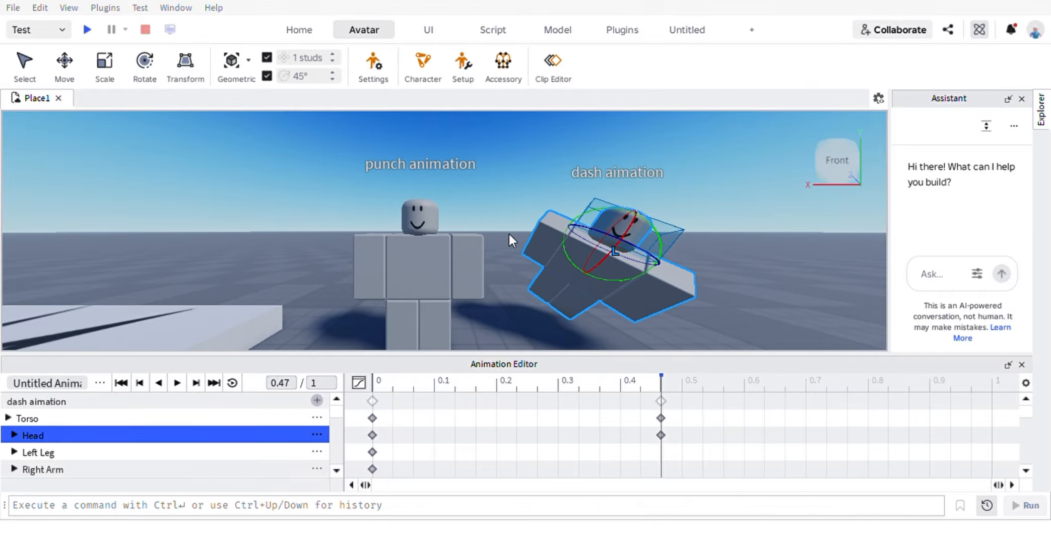
scroll(509, 234, "down", 5)
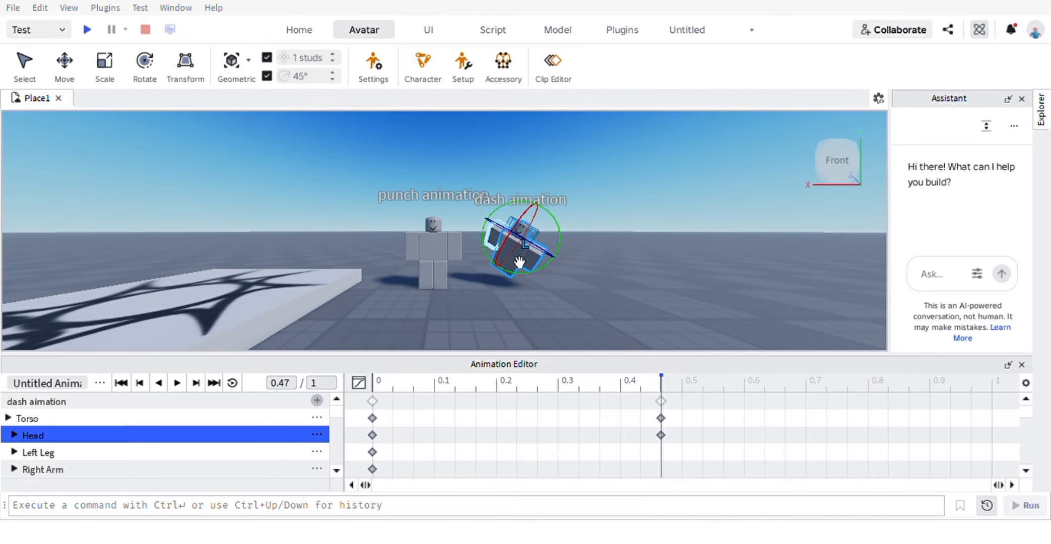
Raise the dash aimation rig's right arm outward at 0.47 seconds to keyframe it, and preview the animation
left_click(520, 262)
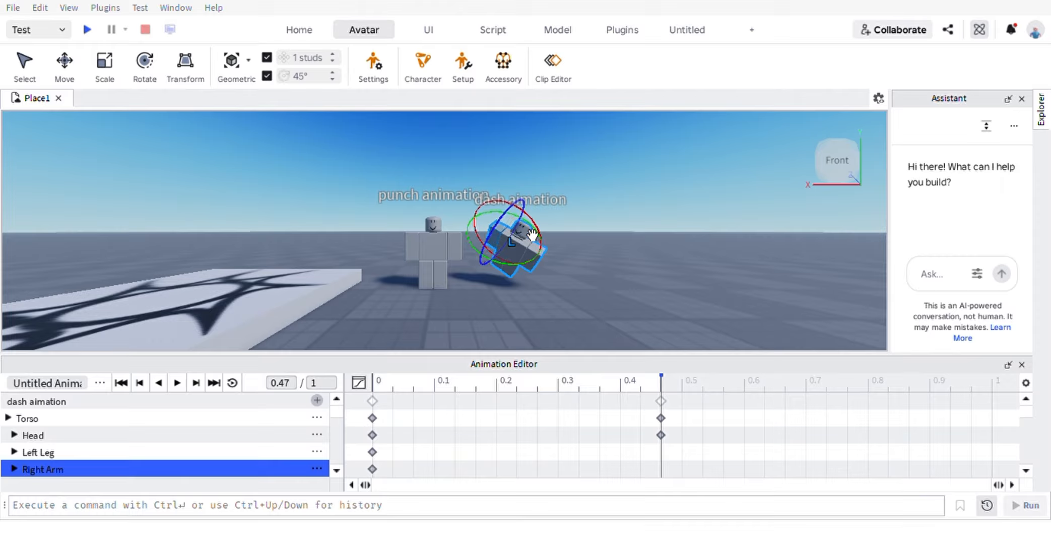
left_click_drag(533, 234, 537, 208)
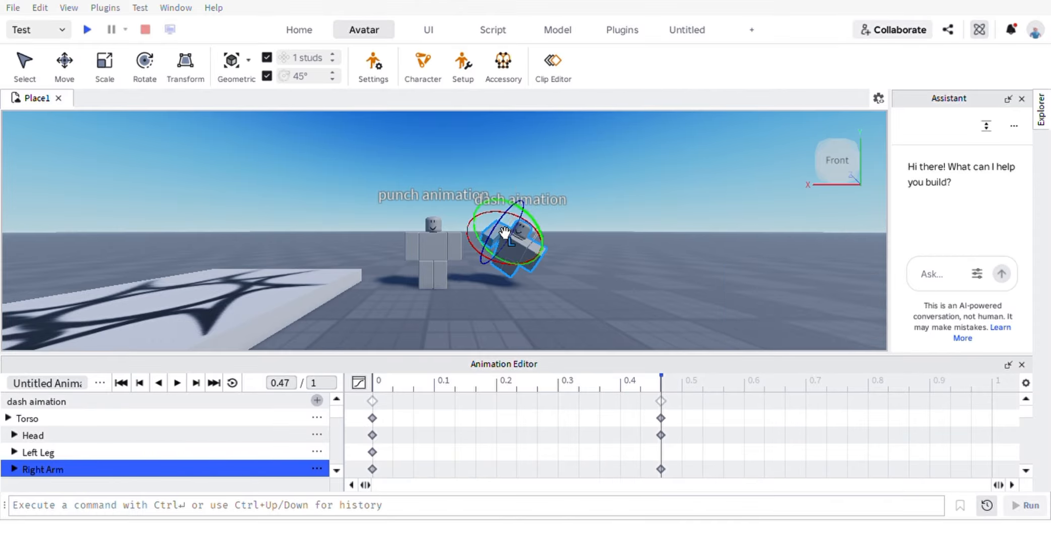
mouse_move(504, 228)
left_mouse_down()
mouse_move(486, 207)
mouse_move(501, 210)
left_mouse_up()
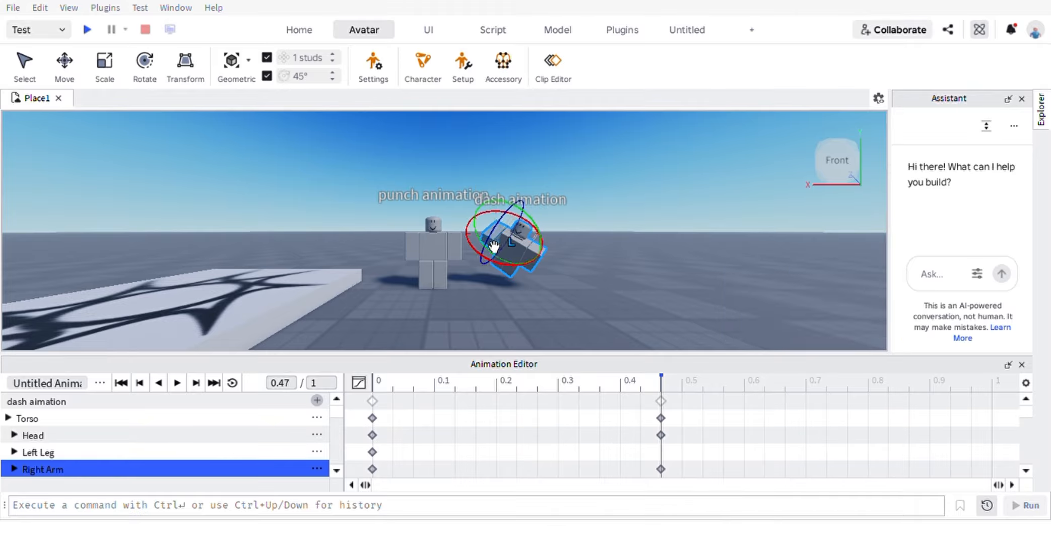
left_click_drag(492, 250, 486, 228)
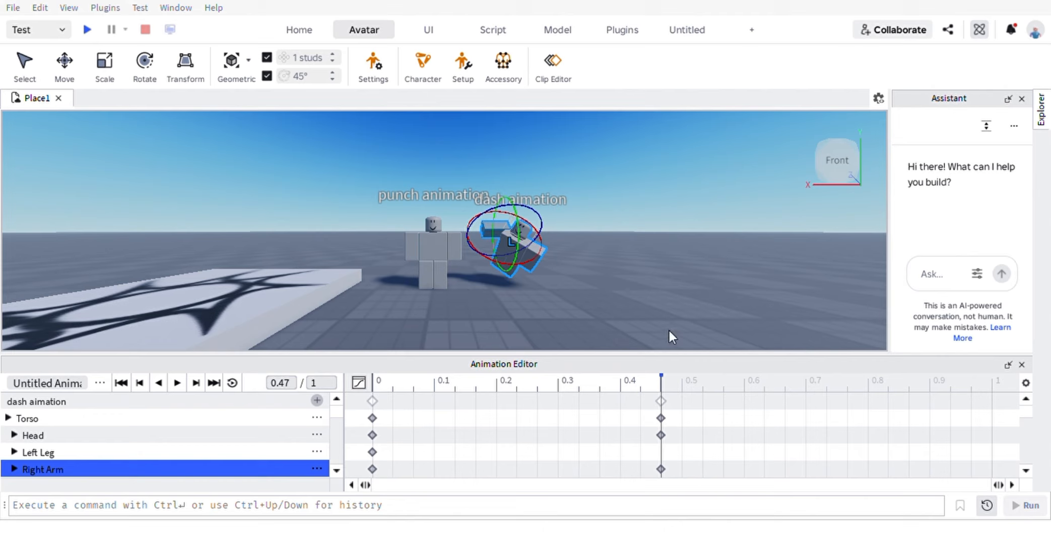
left_click(176, 383)
At 0.83 seconds, remove the dash aimation rig's sideways torso lean and rotate its right arm, keyframing both
left_click(889, 389)
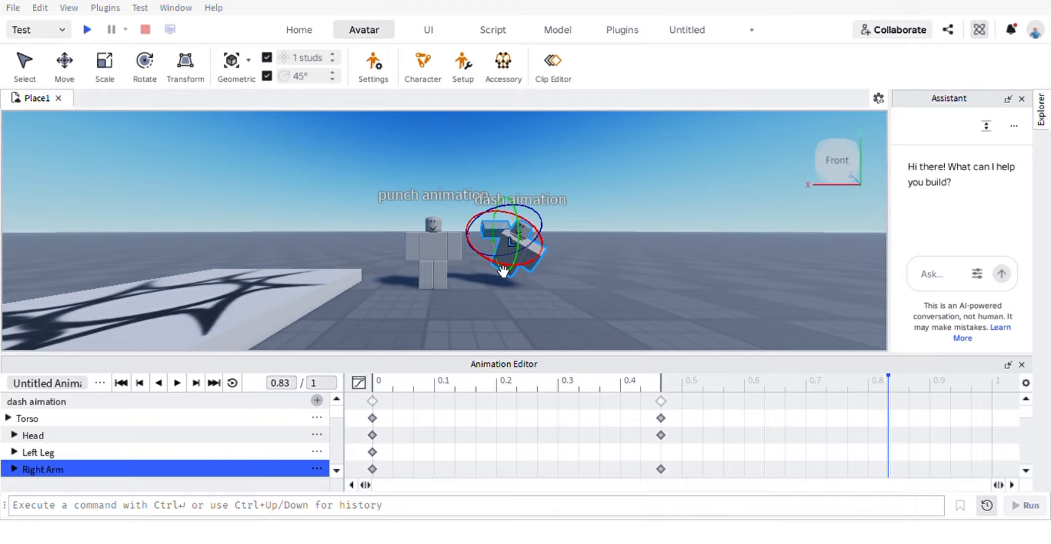
mouse_move(512, 281)
left_mouse_down()
mouse_move(502, 269)
mouse_move(525, 271)
mouse_move(489, 259)
mouse_move(519, 290)
left_mouse_up()
left_click(541, 269)
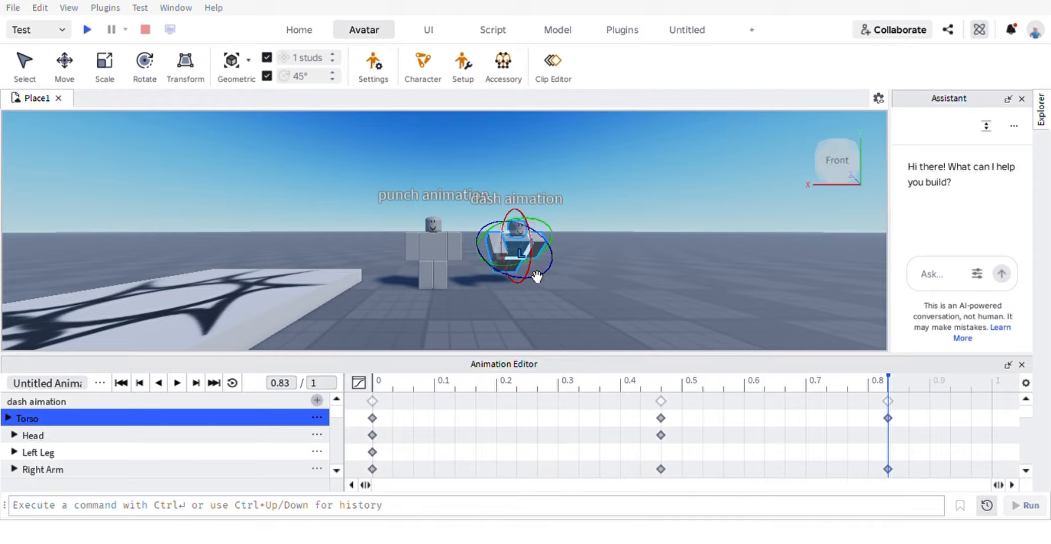
left_click(512, 273)
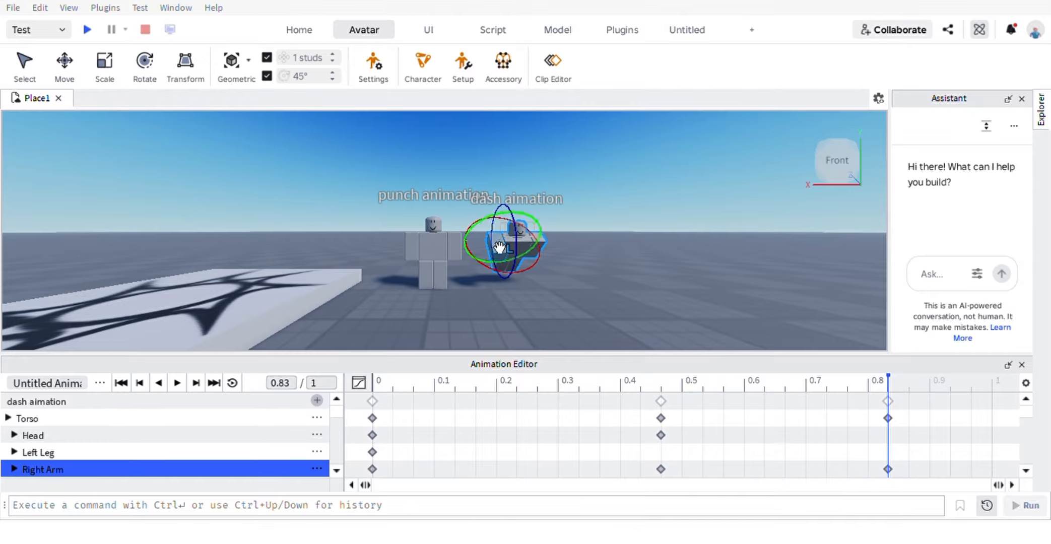
mouse_move(475, 233)
left_mouse_down()
mouse_move(475, 245)
mouse_move(469, 237)
left_mouse_up()
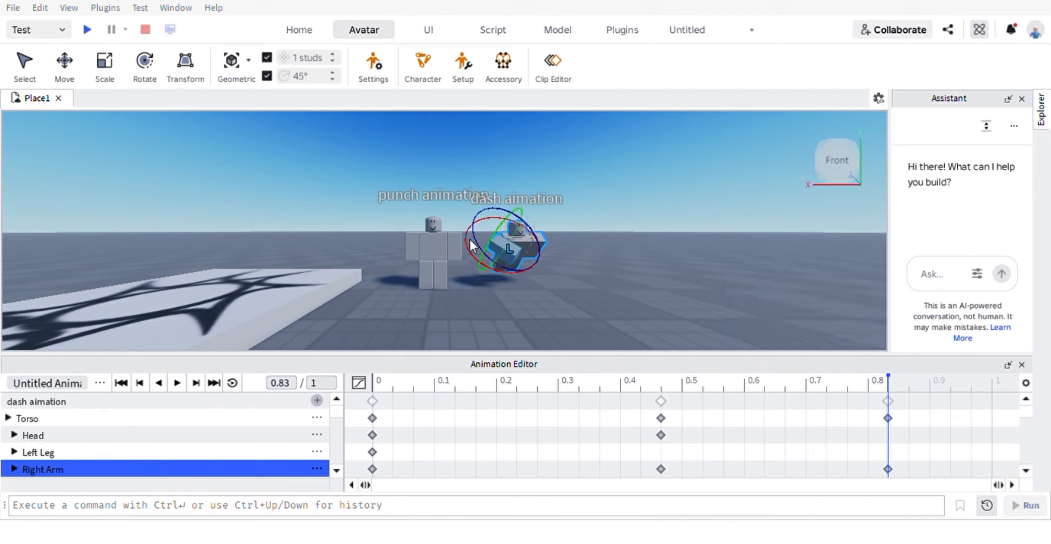
Rotate the dash aimation rig's torso back upright and level its head at 0.83 seconds
left_click(546, 271)
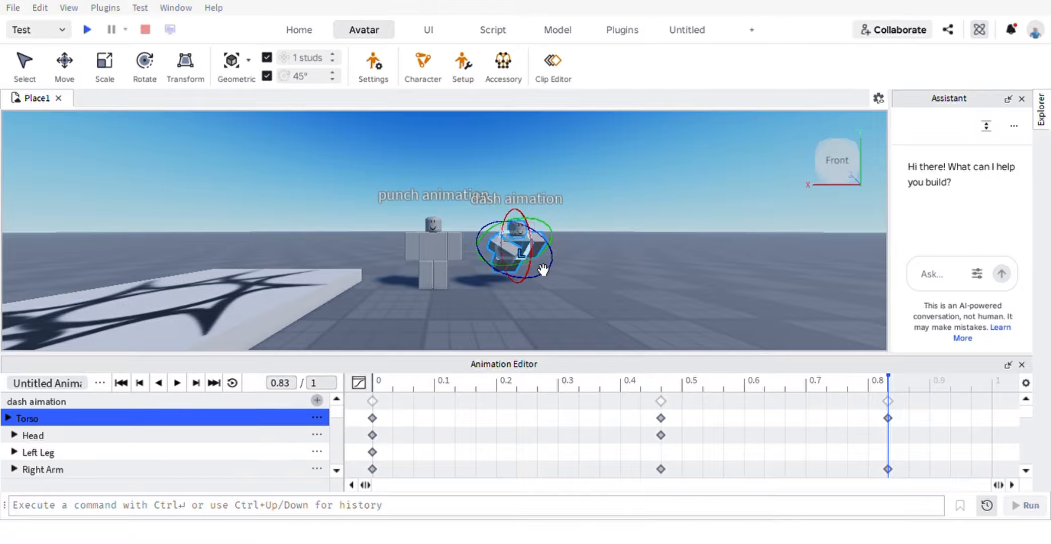
left_click_drag(551, 251, 523, 245)
left_click(516, 230)
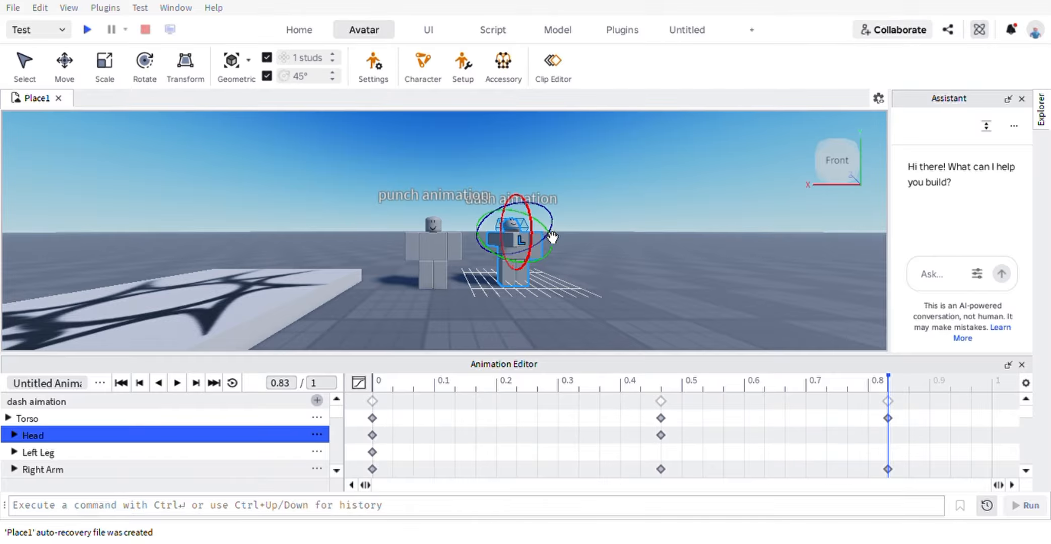
left_click_drag(542, 224, 534, 254)
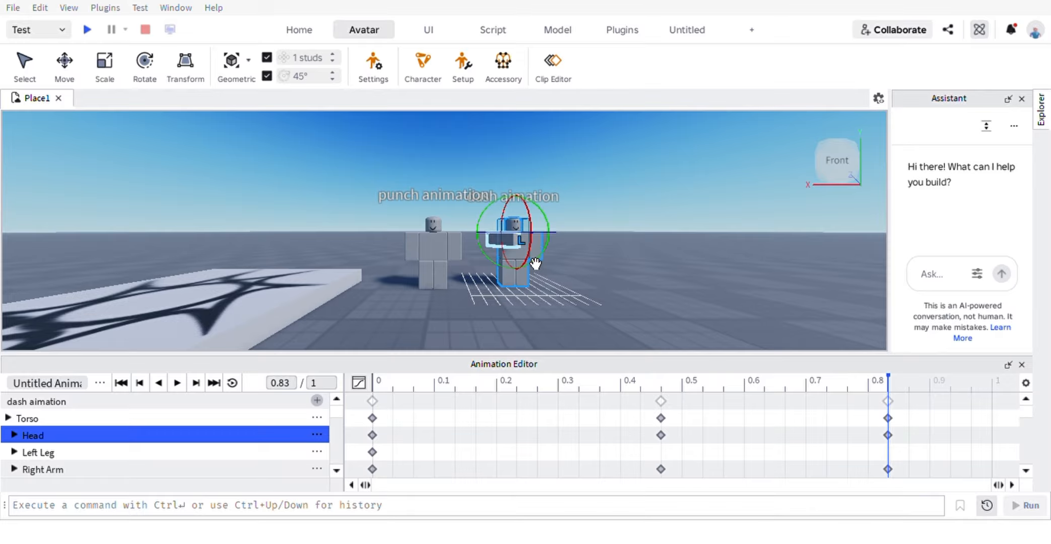
Rotate the dash aimation rig's right arm down to its side at 0.83 seconds
left_click(535, 263)
left_click_drag(504, 240, 483, 244)
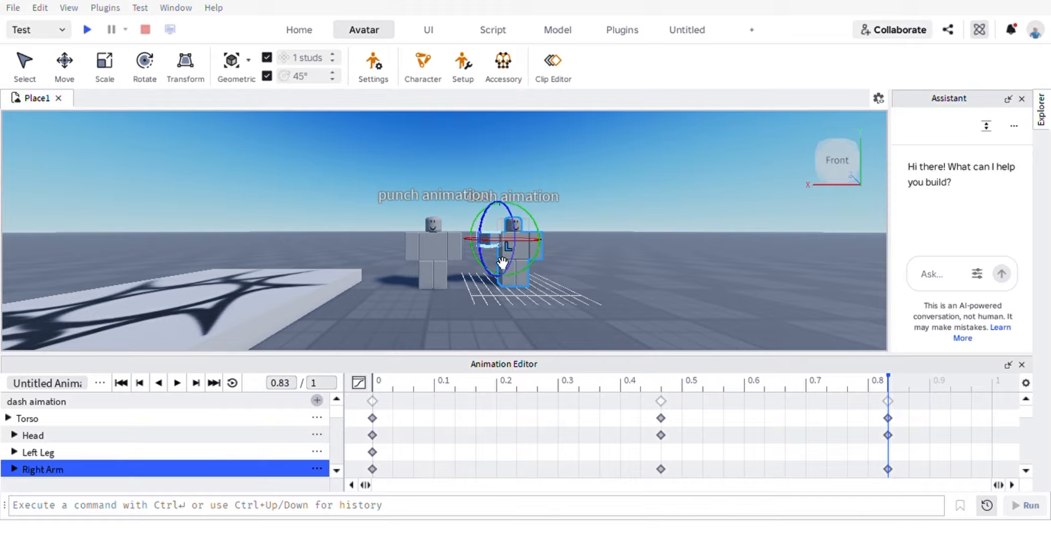
left_click(394, 305)
scroll(394, 305, "up", 3)
left_click(535, 254)
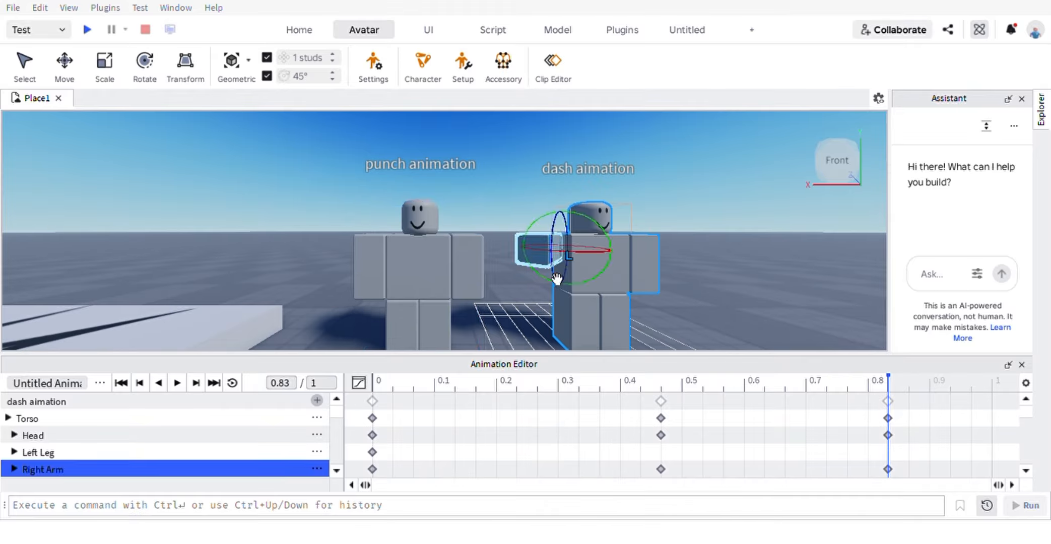
left_click_drag(570, 254, 605, 276)
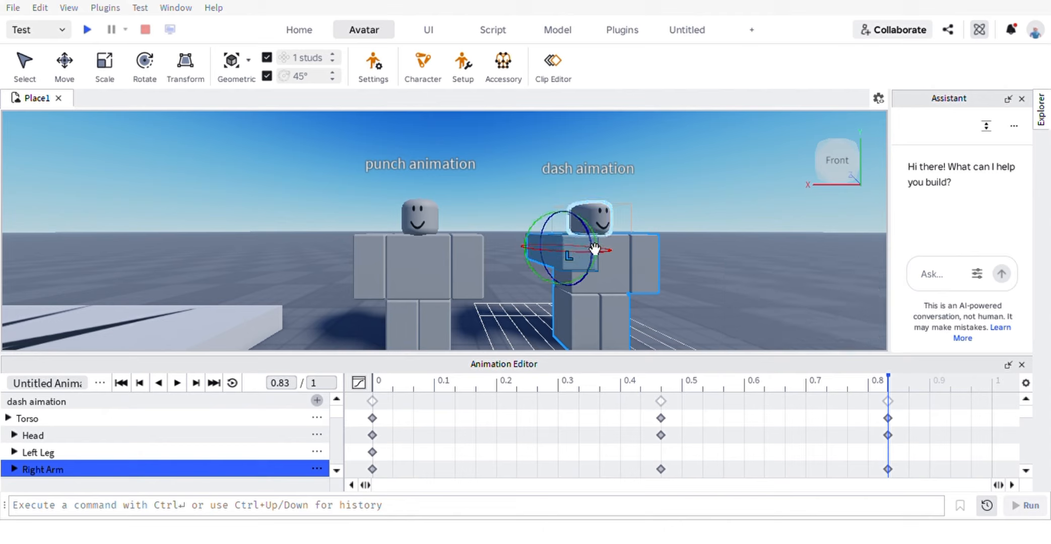
left_click_drag(594, 235, 576, 281)
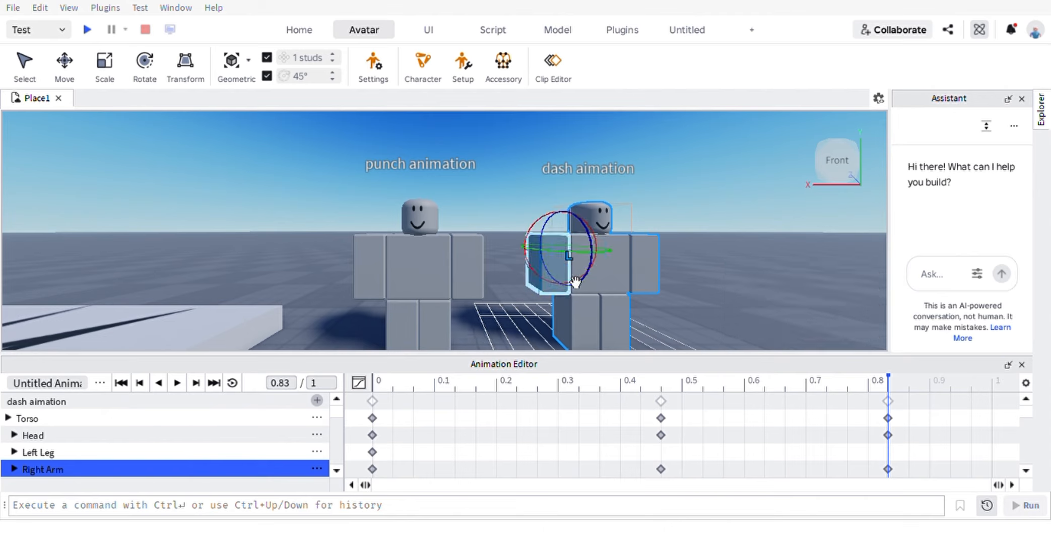
Deselect the right arm and preview the dash aimation rig's animation, then pause it
left_click(177, 384)
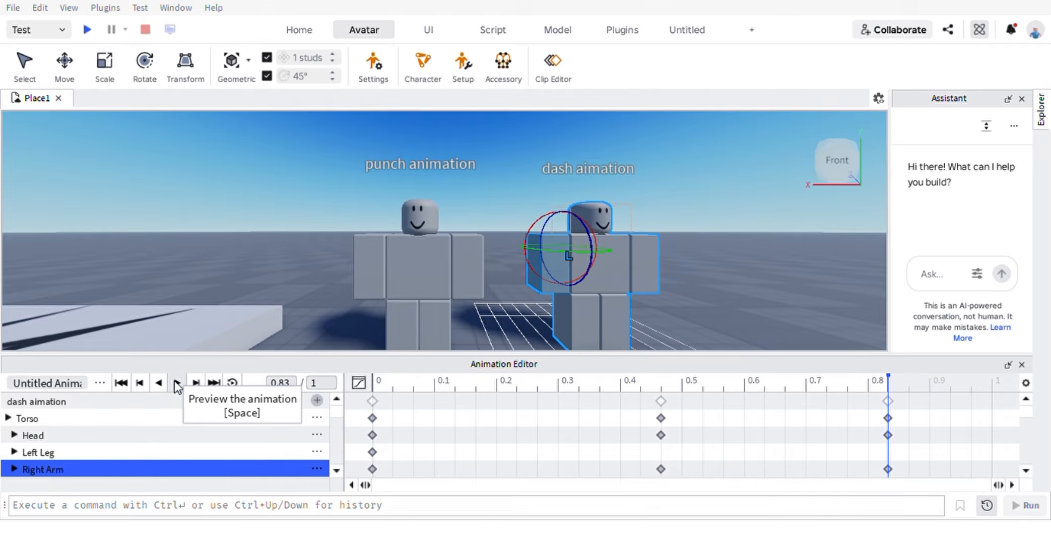
left_click(210, 247)
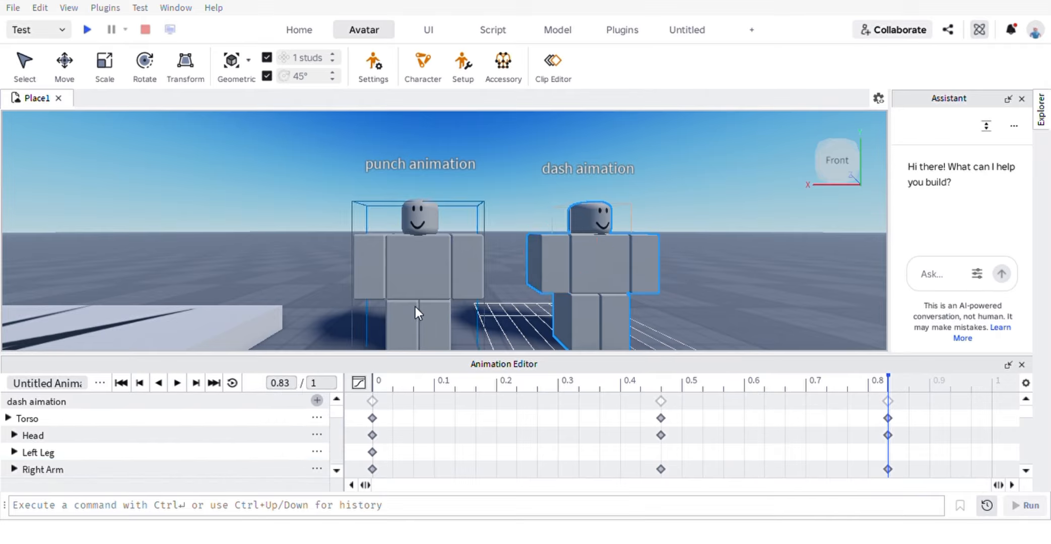
left_click(177, 383)
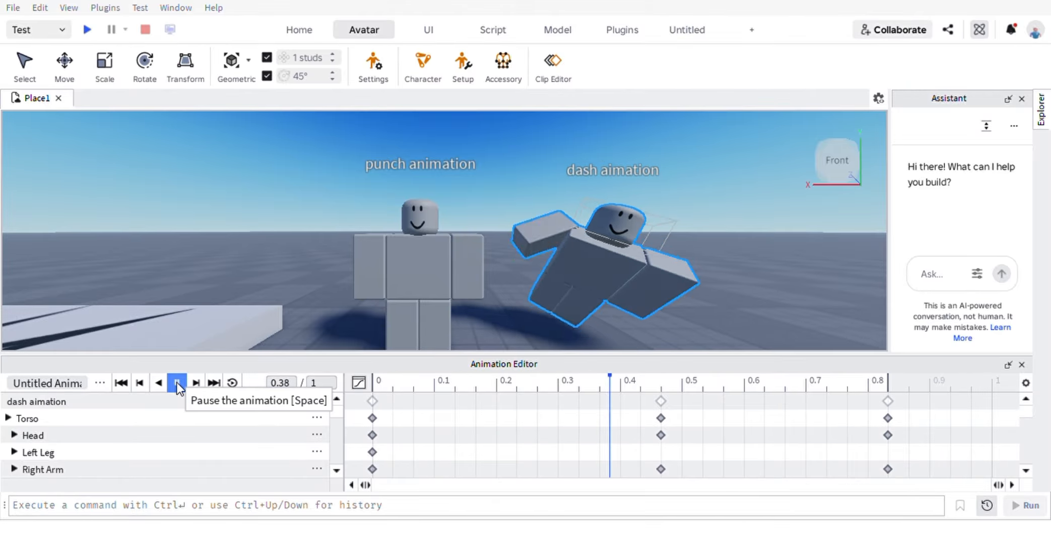
left_click(178, 383)
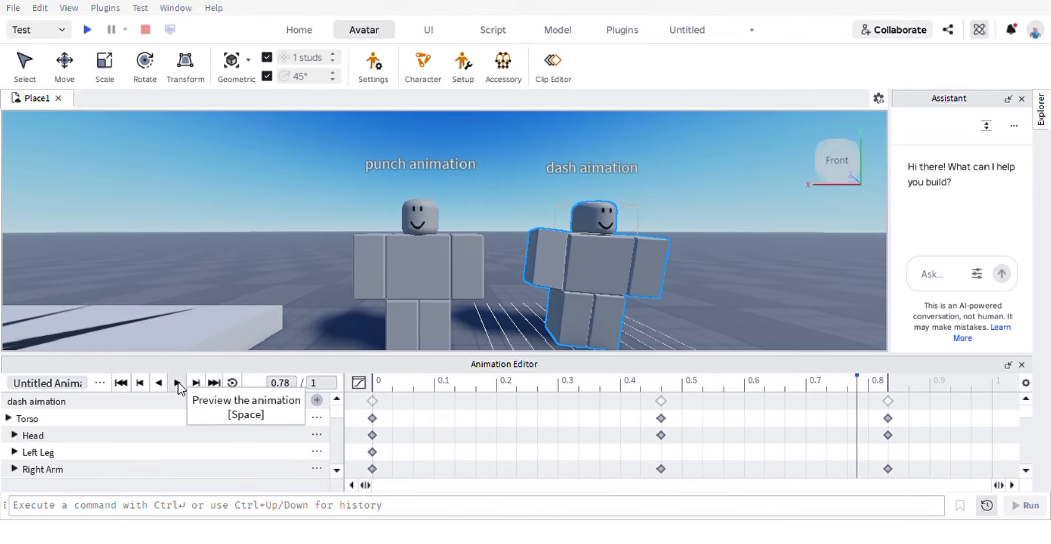
Step the playhead backward through the dash aimation rig's return motion to 0.57 seconds to examine the poses
left_click(826, 389)
left_click(806, 387)
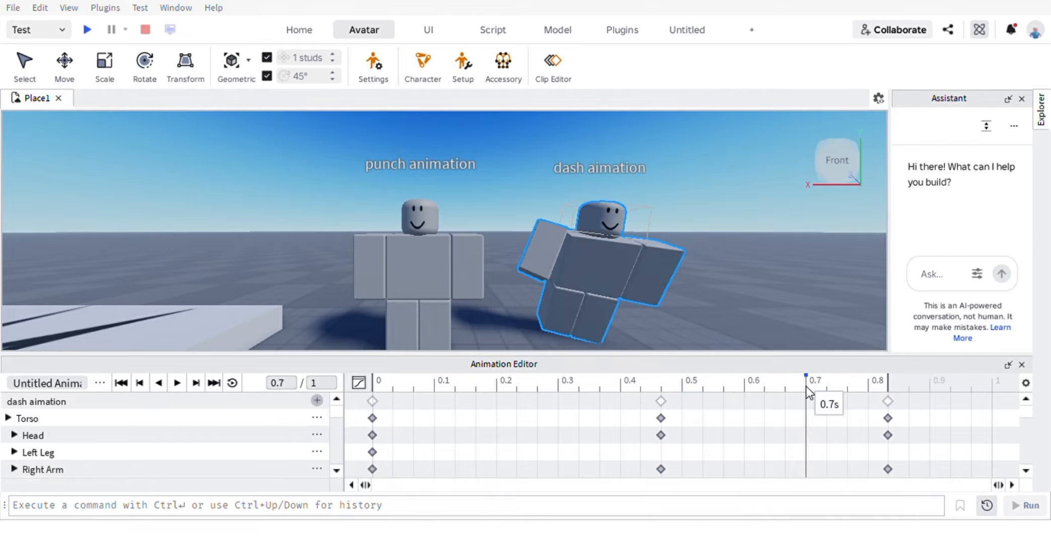
left_click(787, 390)
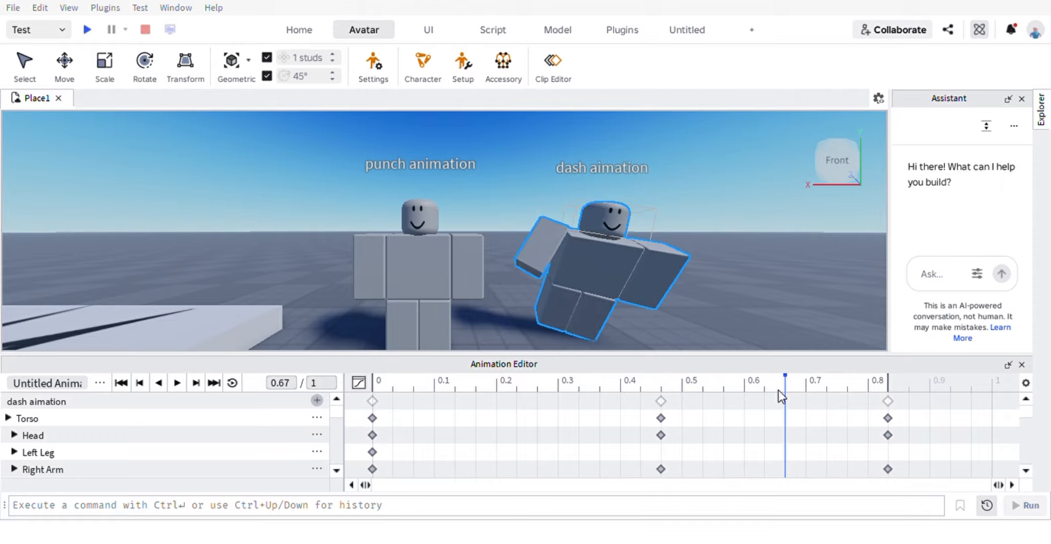
left_click(764, 392)
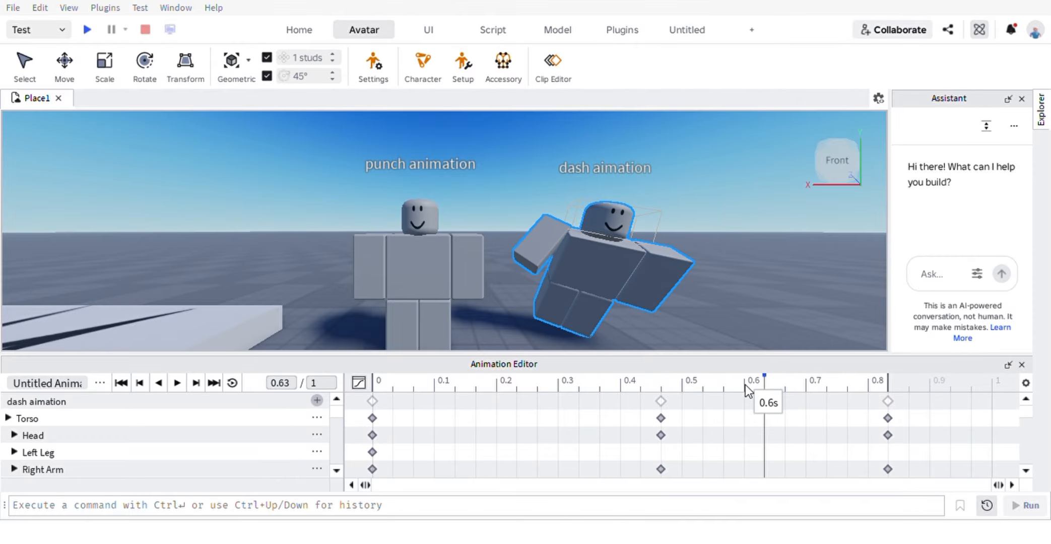
left_click(746, 384)
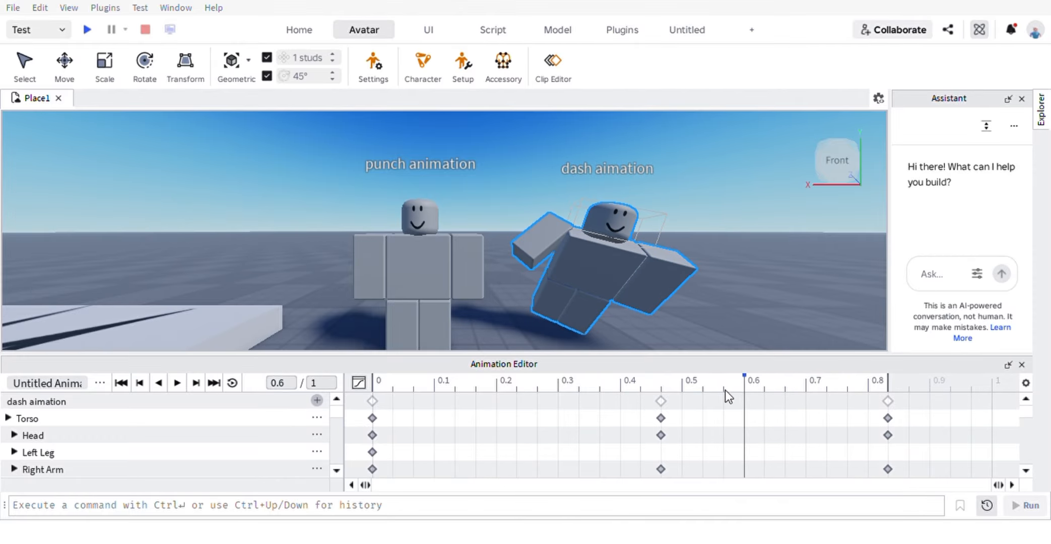
left_click(724, 391)
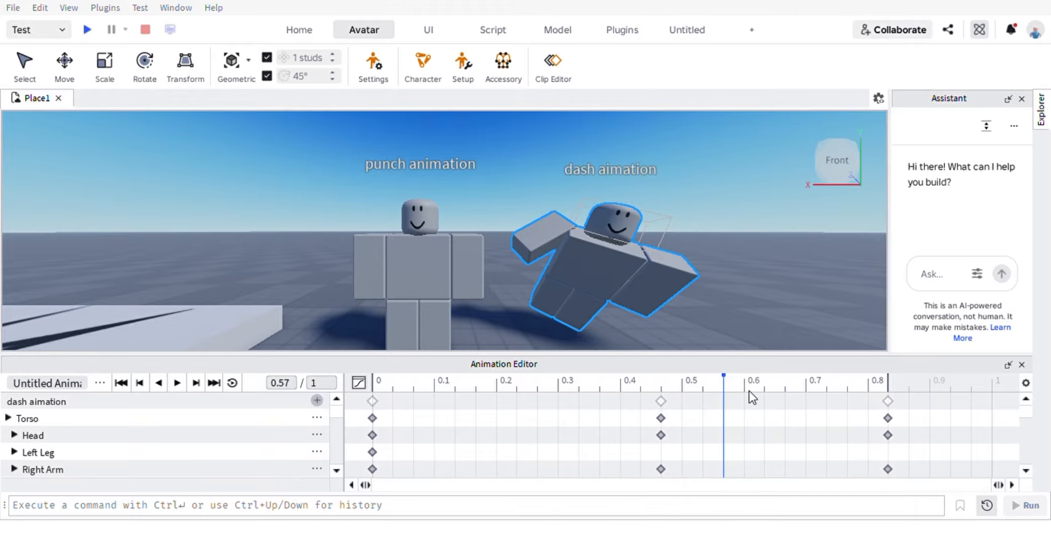
Rotate the dash aimation rig's right arm upward at 0.6 seconds to add an intermediate pose
left_click(744, 389)
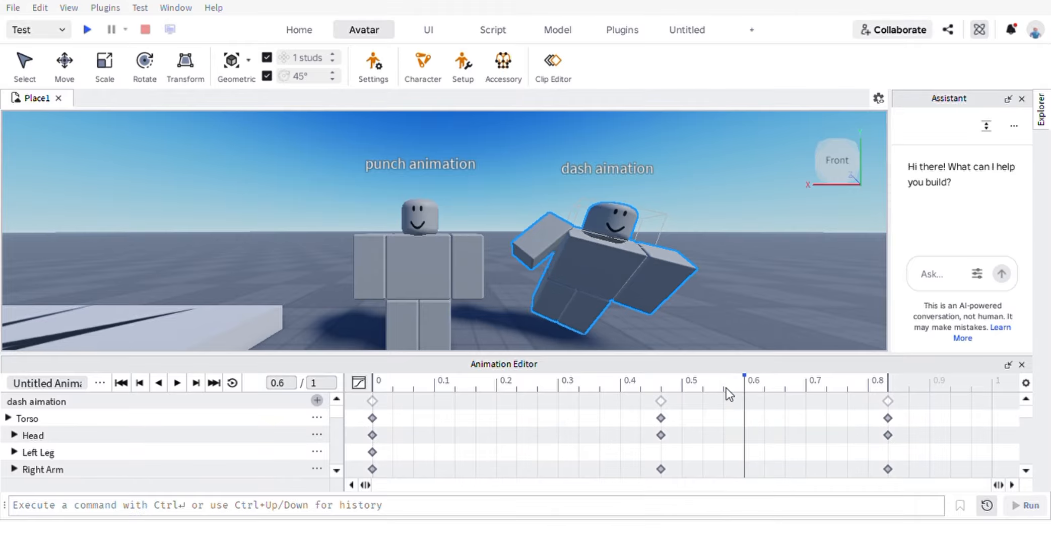
left_click(557, 280)
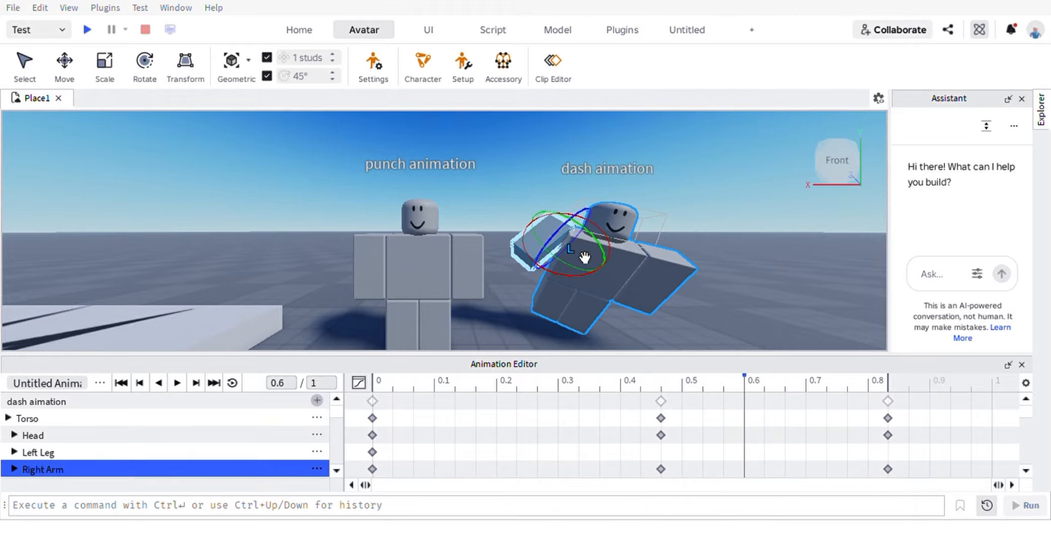
left_click_drag(585, 257, 578, 228)
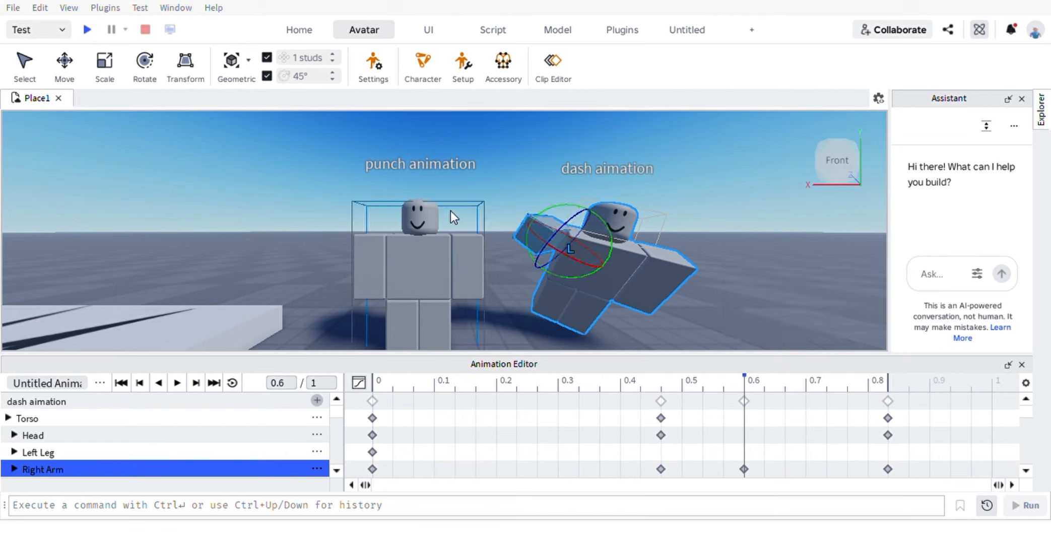
Move the dash aimation rig's right arm 1 stud outward from the torso at 0.6 seconds
left_click(66, 62)
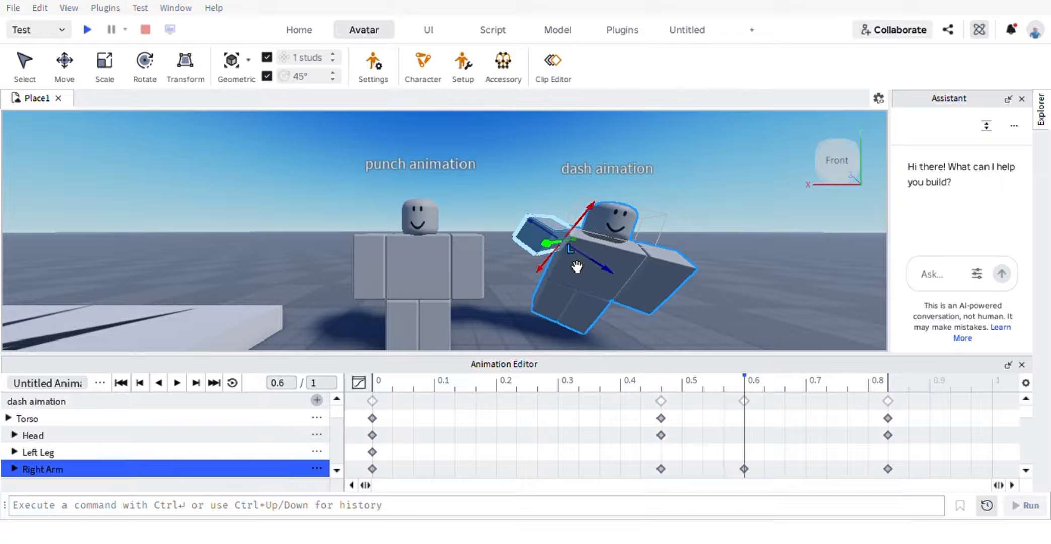
left_click(575, 273)
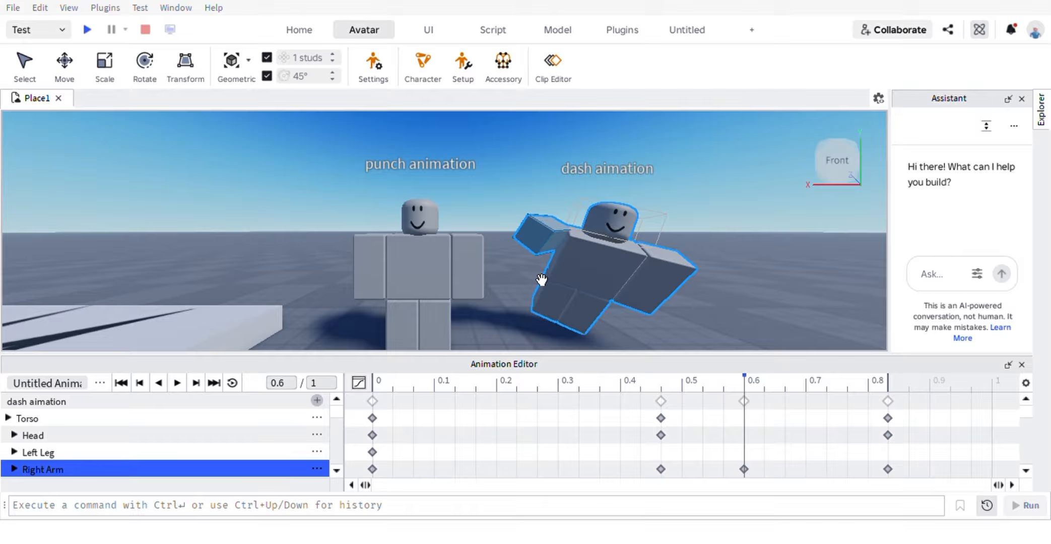
left_click(529, 250)
left_click_drag(569, 266, 541, 267)
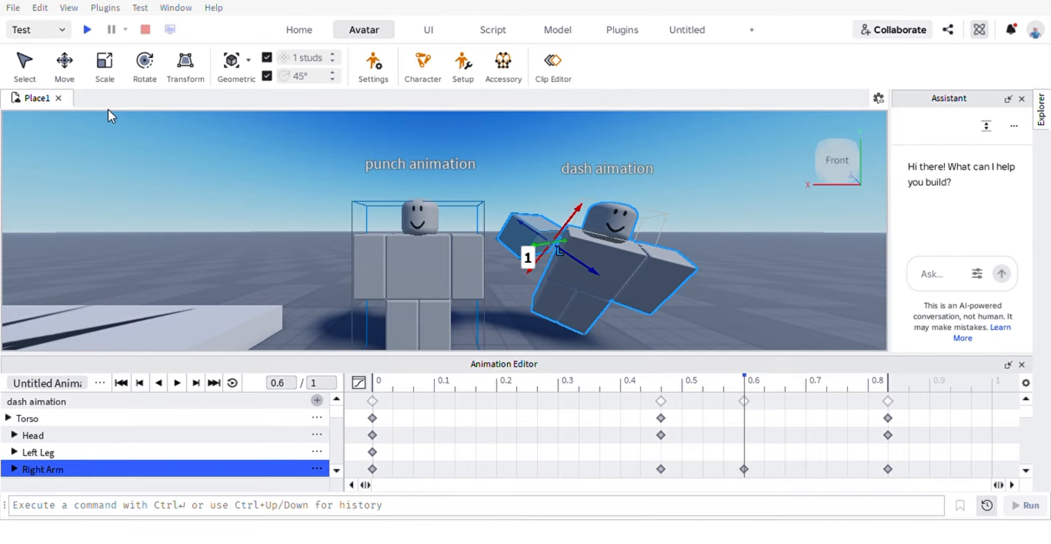
Rotate the dash aimation rig's right arm toward the front of the torso and move it 1 stud inward at 0.6 seconds
left_click(143, 65)
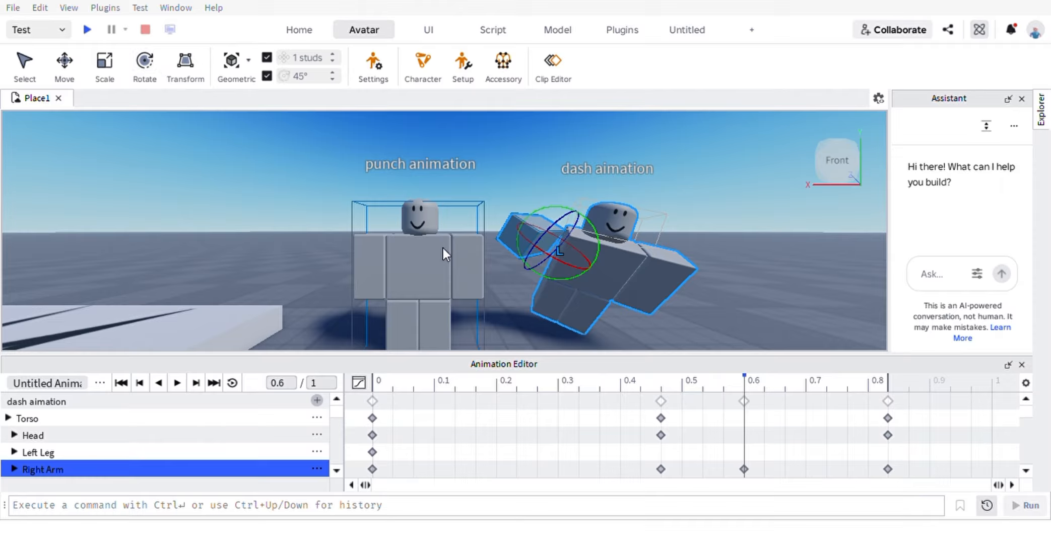
left_click_drag(564, 274, 575, 282)
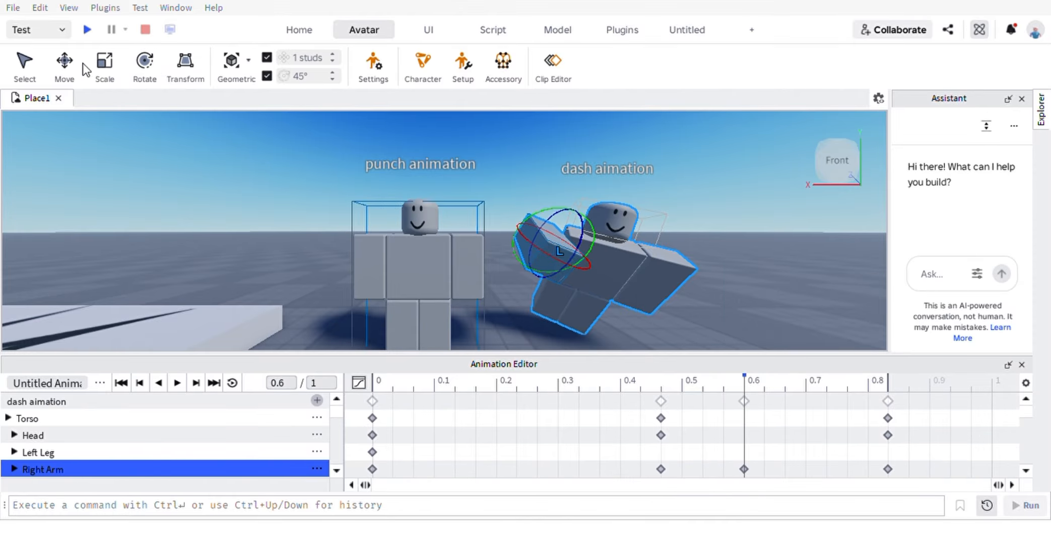
left_click(65, 63)
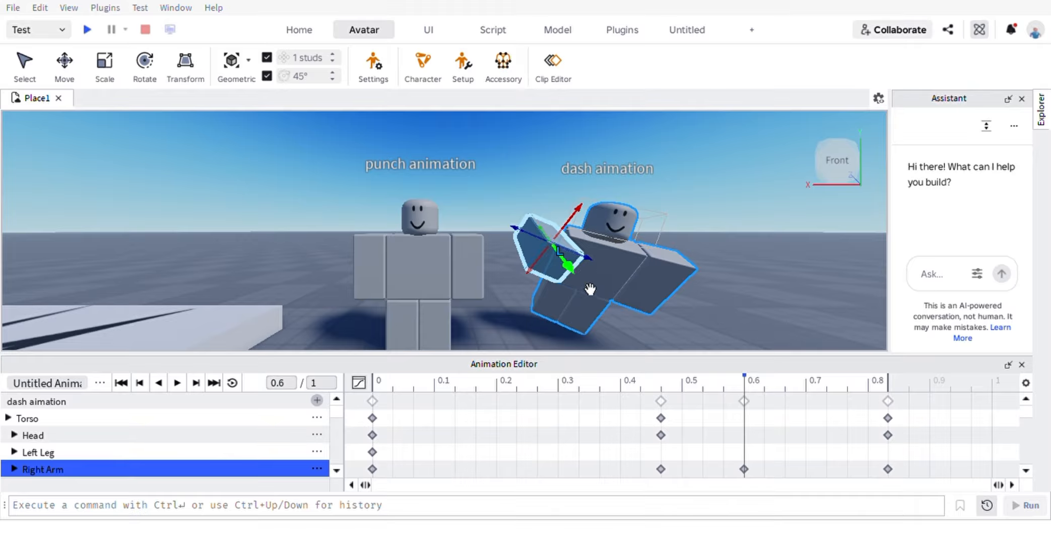
mouse_move(590, 288)
left_mouse_down()
mouse_move(577, 275)
mouse_move(586, 283)
left_mouse_up()
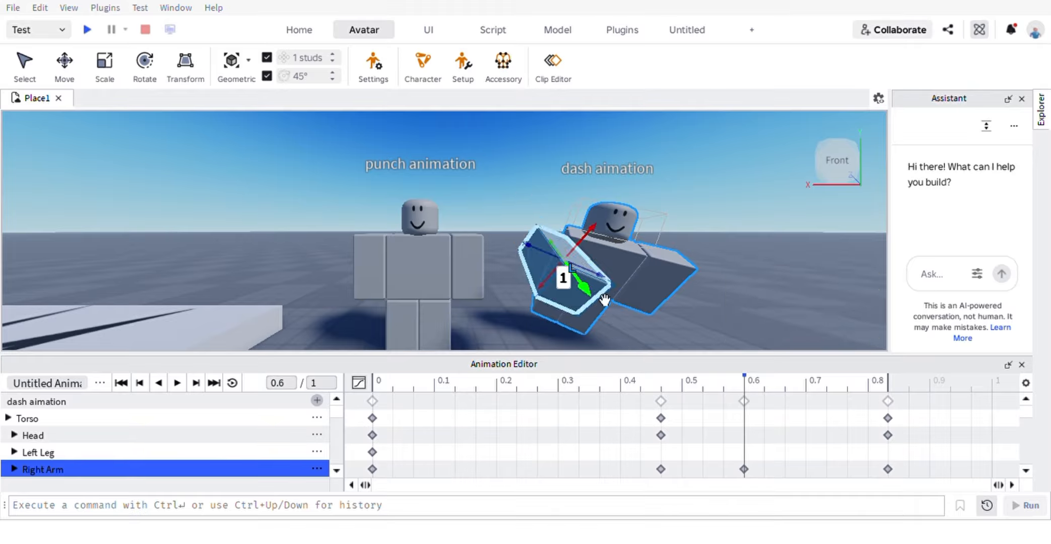
Preview the dash aimation rig's animation to its end, then close the Animation Editor
left_click(176, 385)
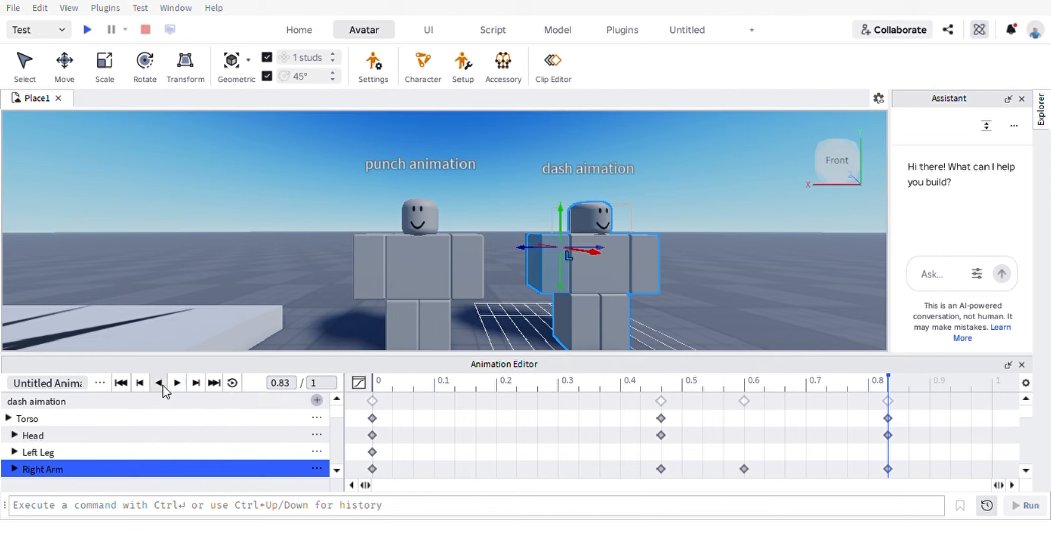
left_click(163, 384)
left_click(174, 382)
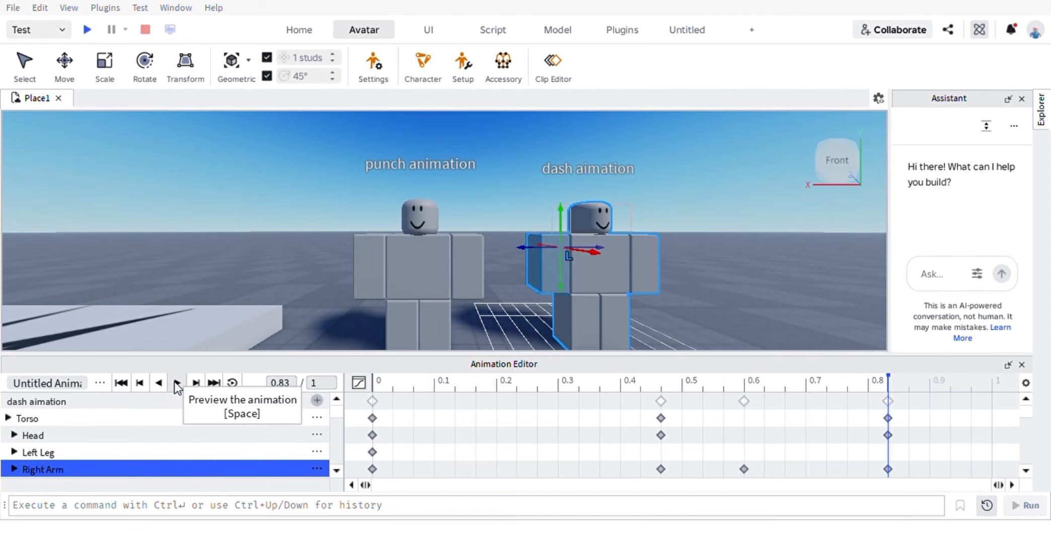
left_click(491, 204)
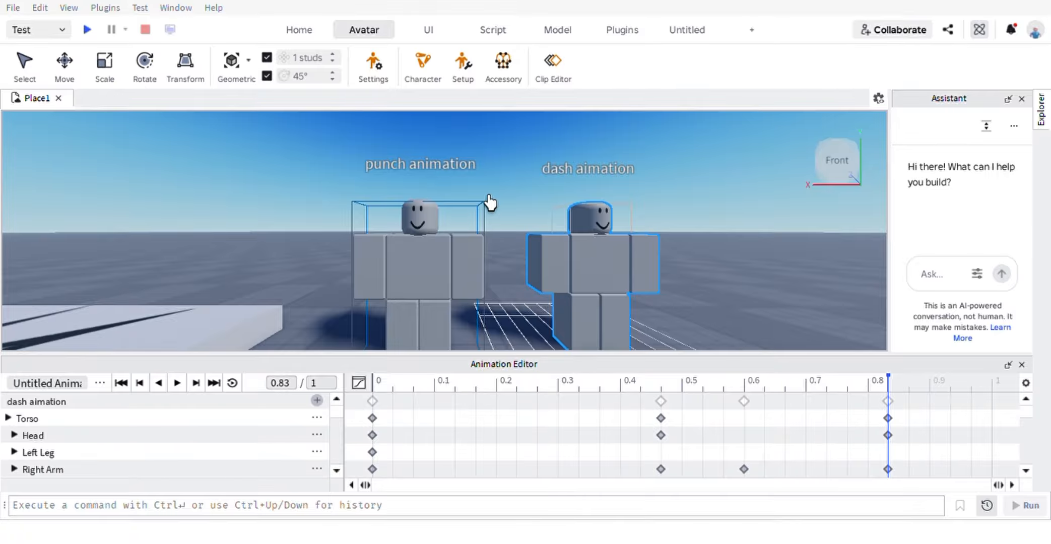
left_click(476, 246)
left_click(1023, 365)
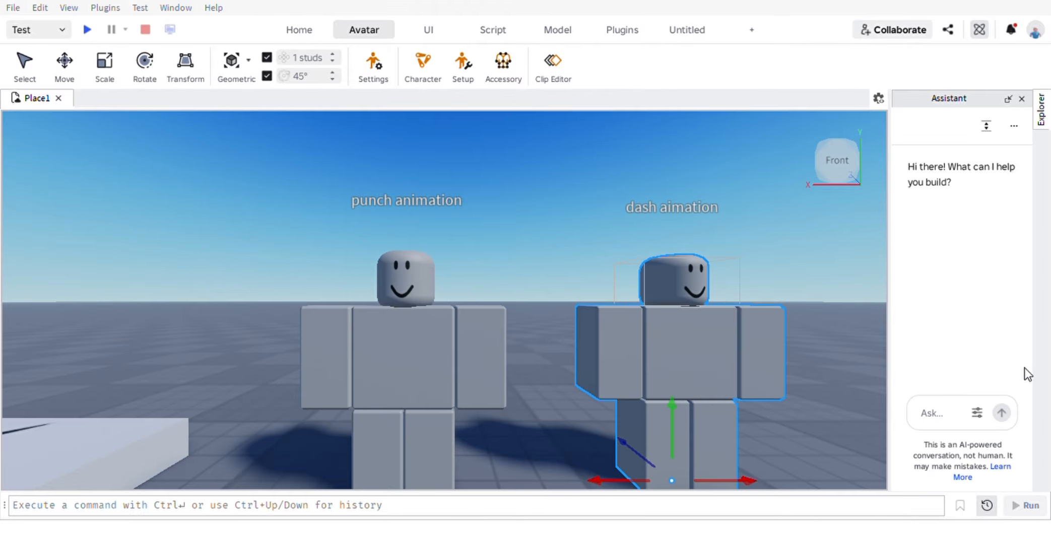
Generate a masculine R6 Mesh Avatar (2016) rig and place it on the ground in front of the dash aimation rig
scroll(828, 264, "down", 5)
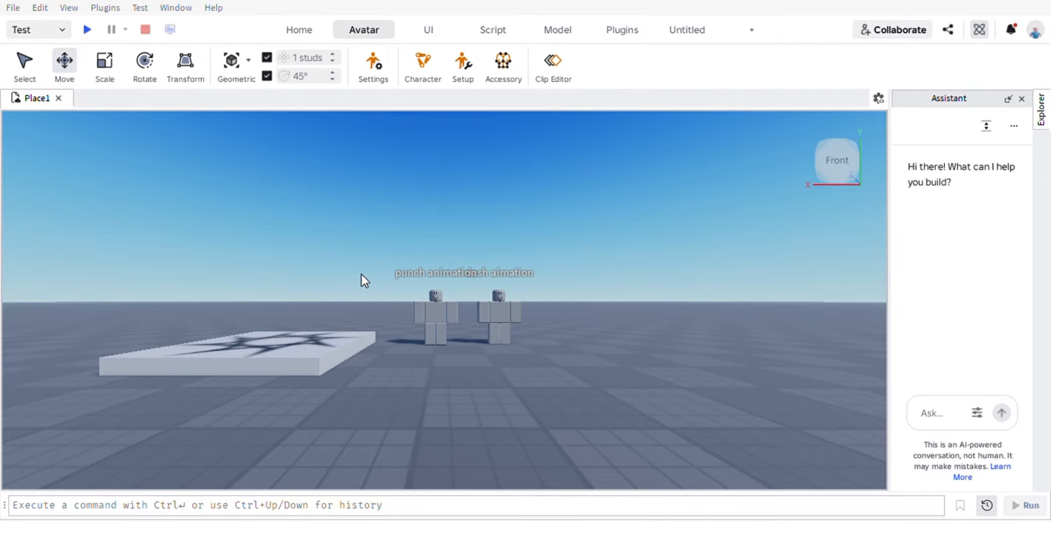
scroll(351, 258, "up", 5)
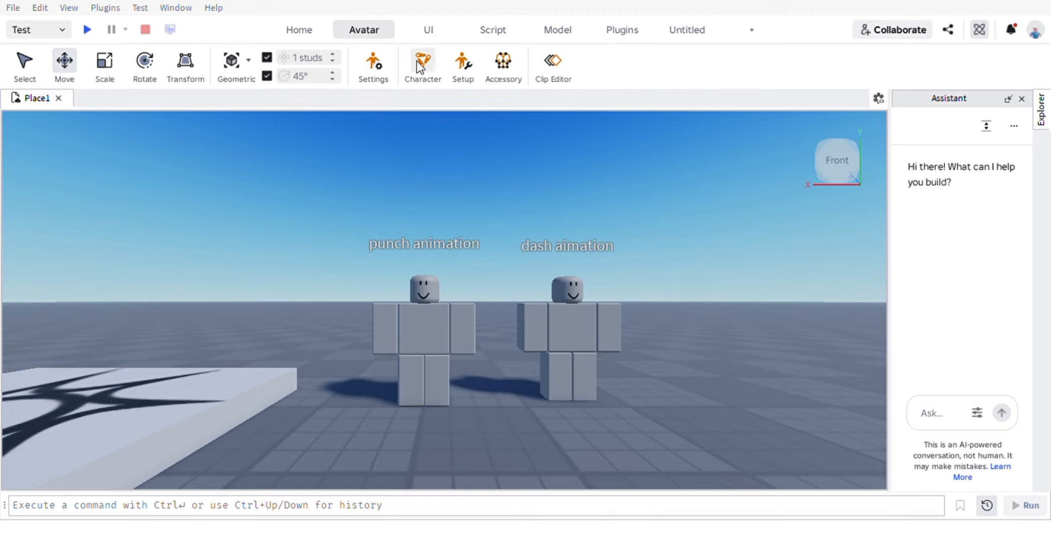
left_click(418, 60)
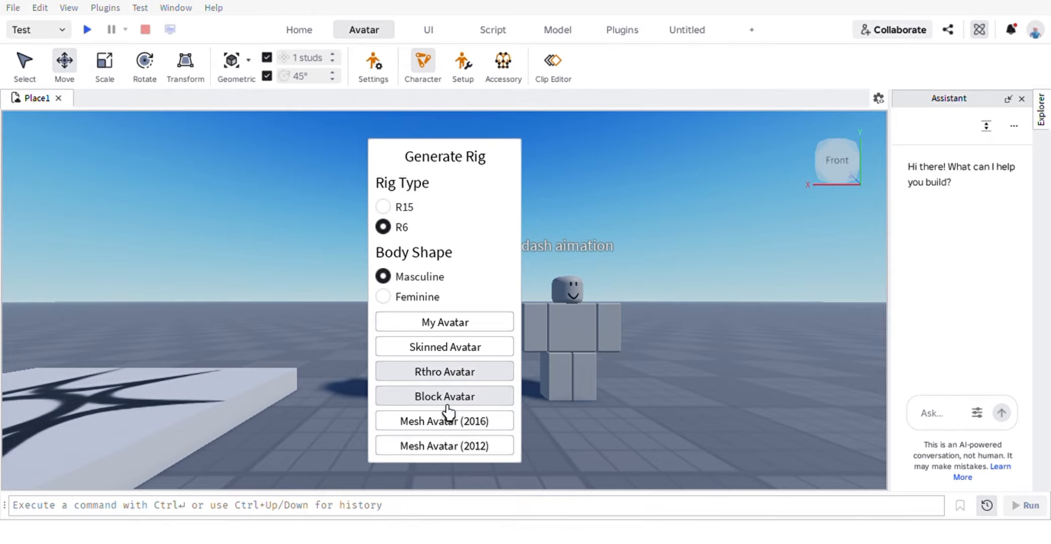
left_click(439, 426)
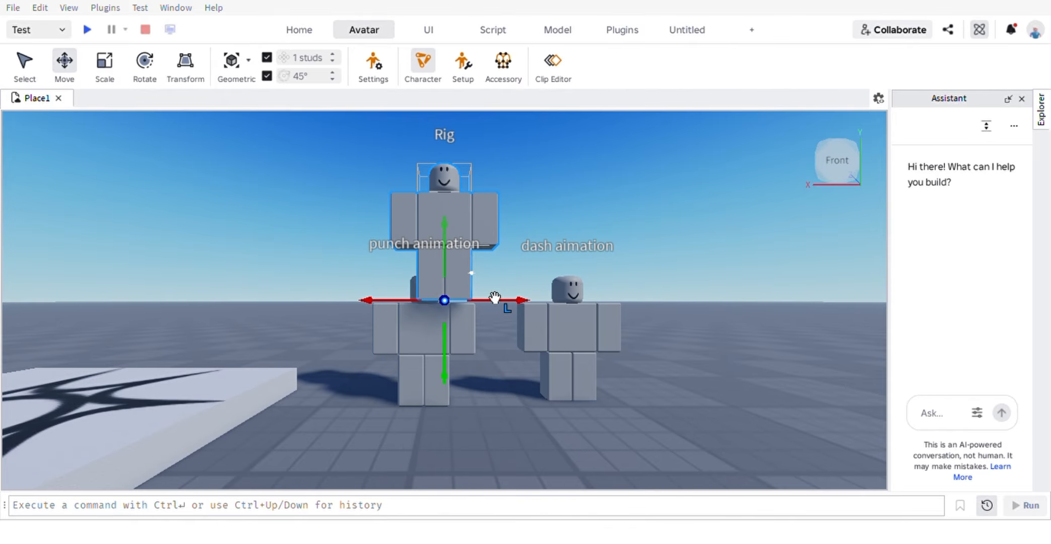
left_click_drag(493, 297, 669, 483)
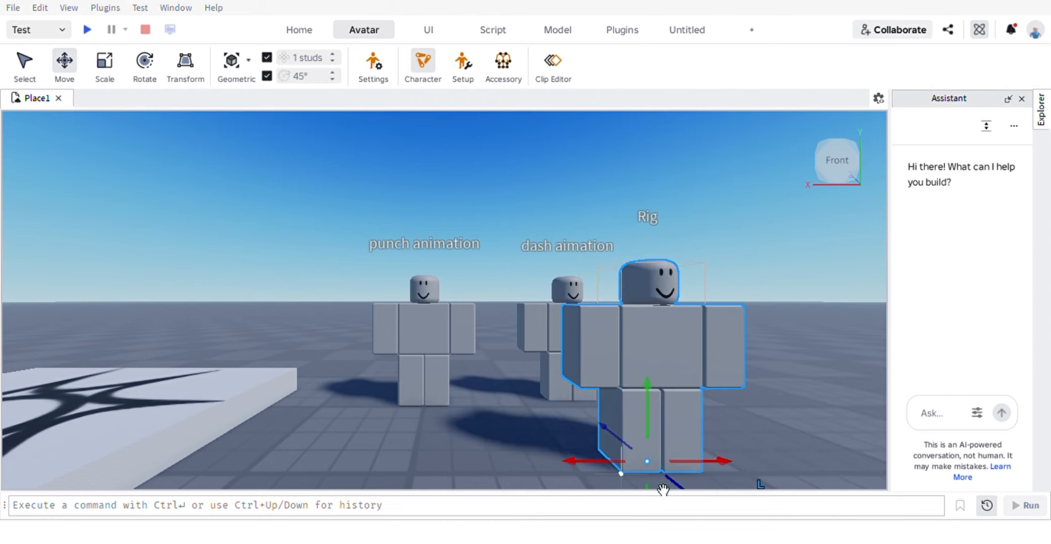
Rename the newly generated rig in the Workspace as block animation
left_click(807, 465)
key("d")
key("s")
key("a")
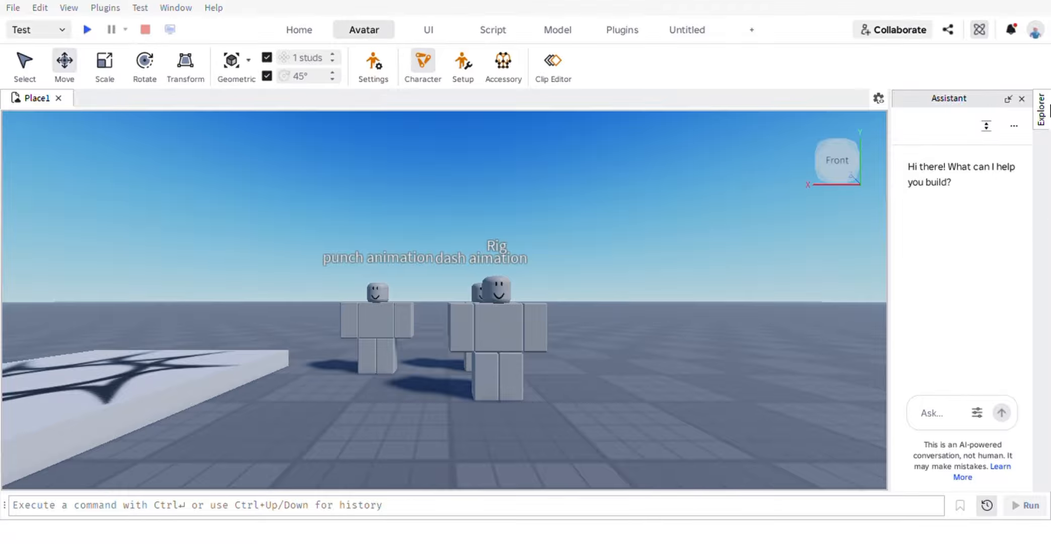
left_click(1042, 112)
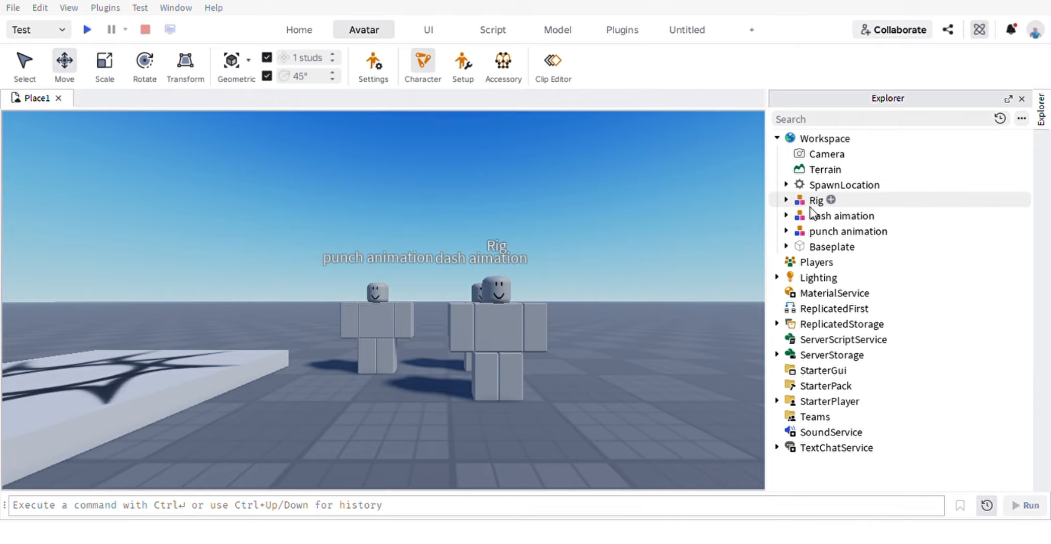
left_click(821, 201)
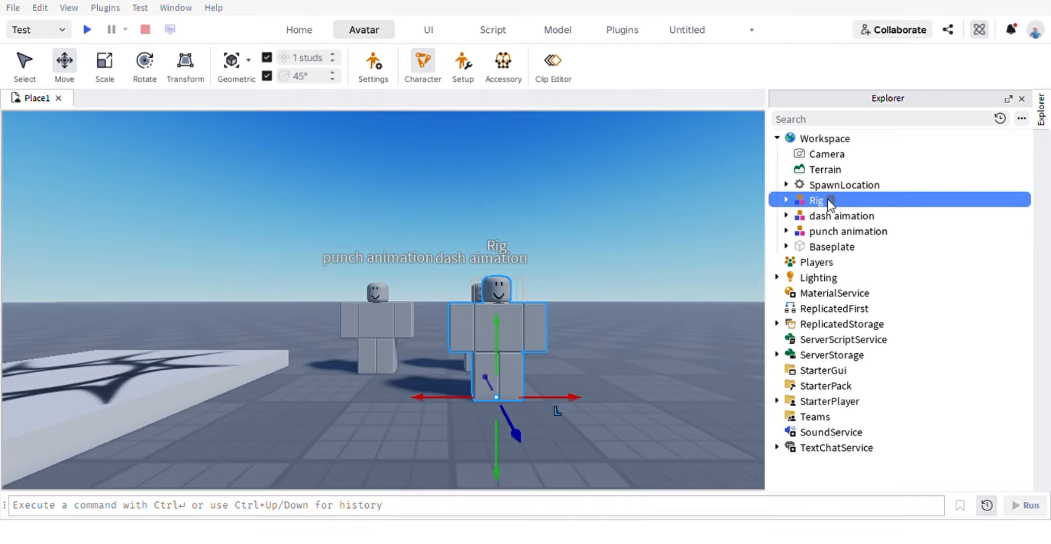
double_click(823, 203)
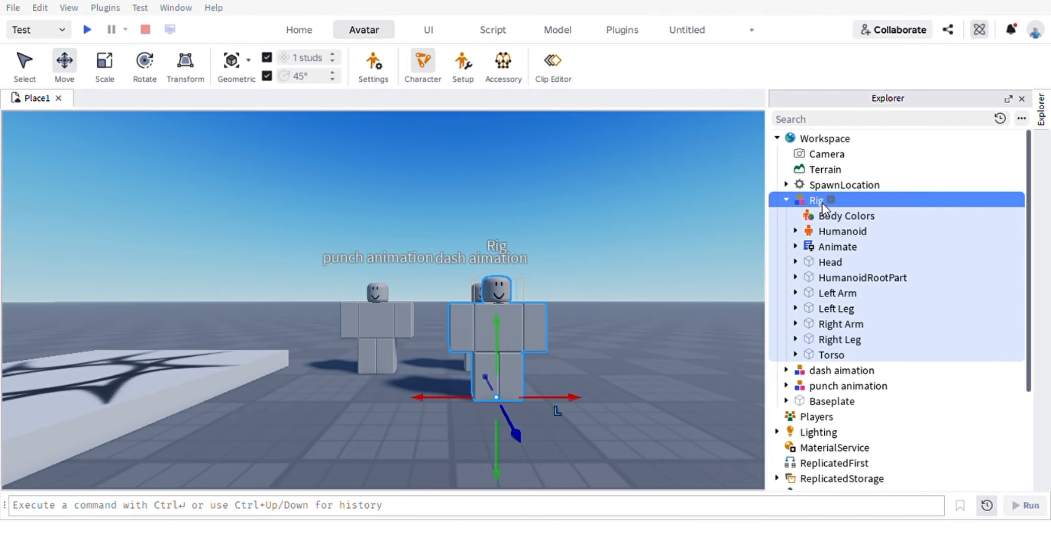
left_click(821, 201)
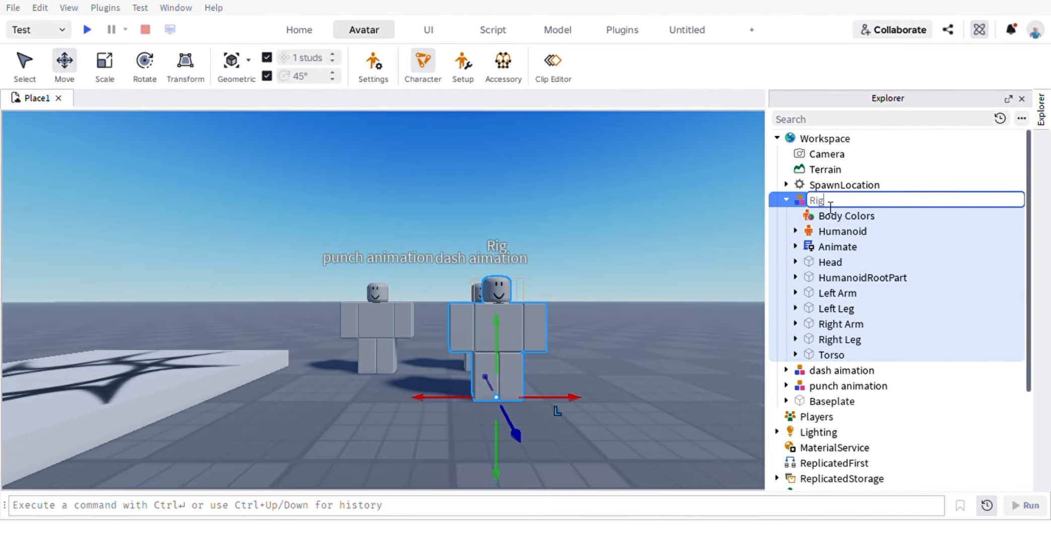
key("BackSpace")
type("m")
type("ation")
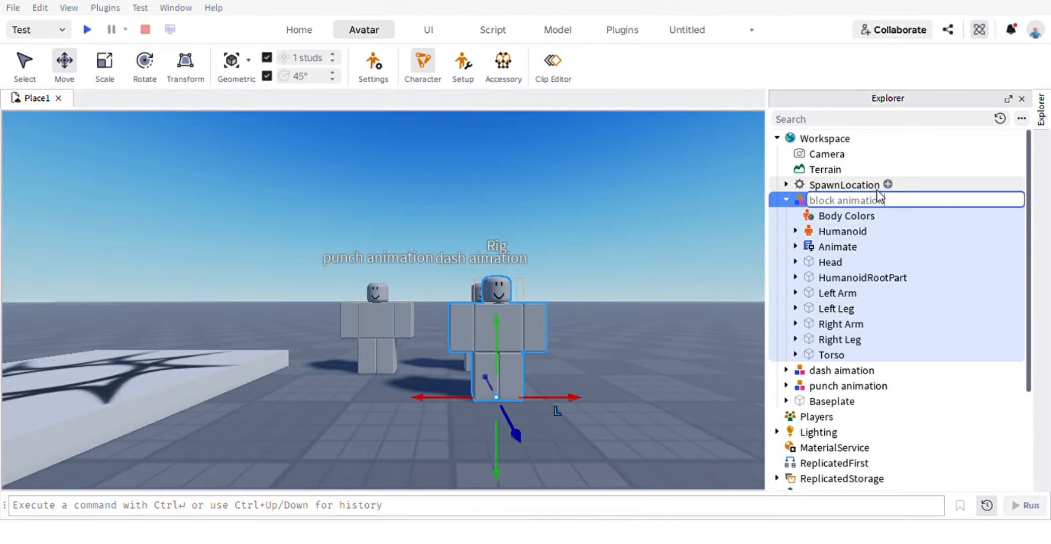
key("Return")
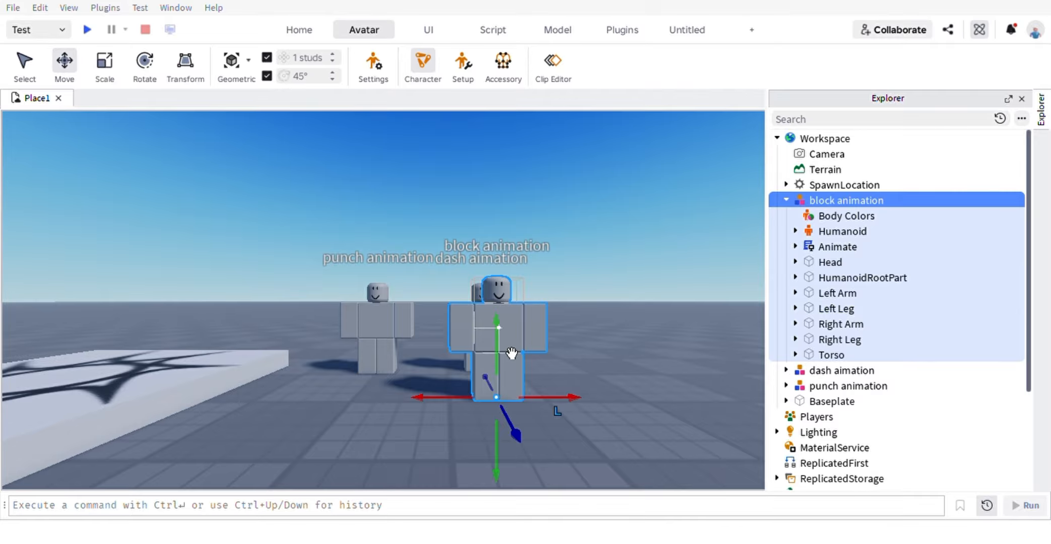
Open the block animation rig in the Animation Editor and set the playhead to 0 seconds
left_click(556, 63)
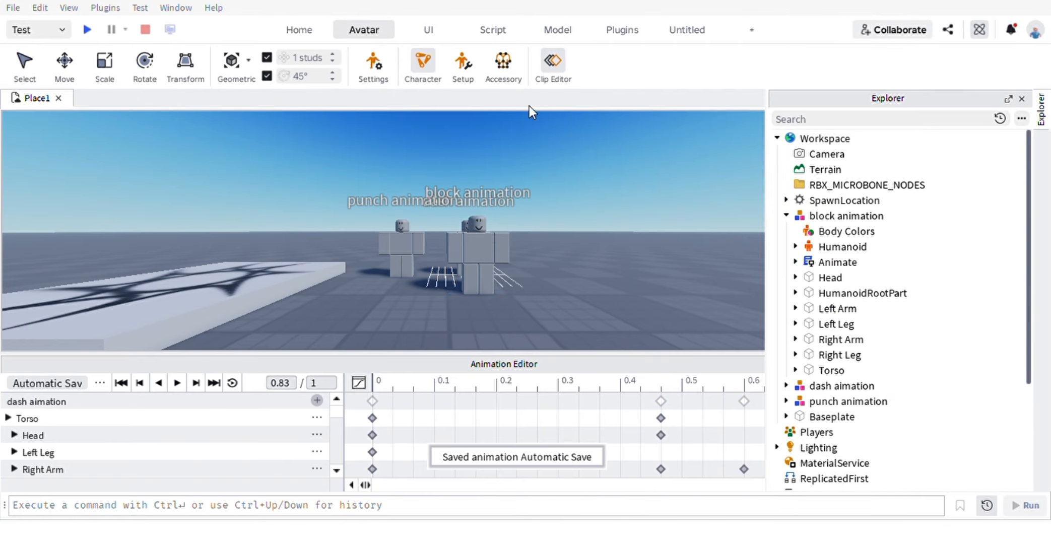
left_click(501, 298)
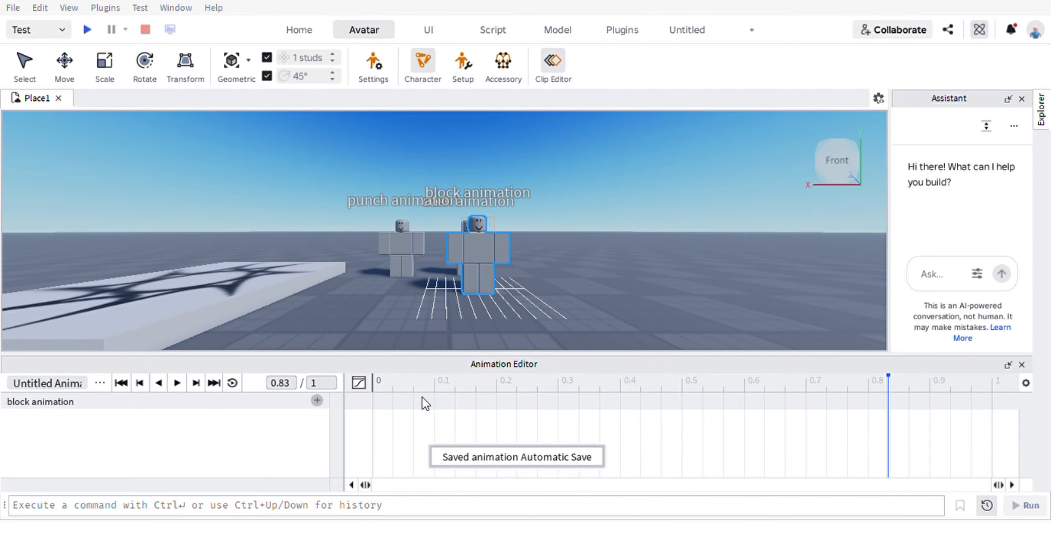
left_click(373, 387)
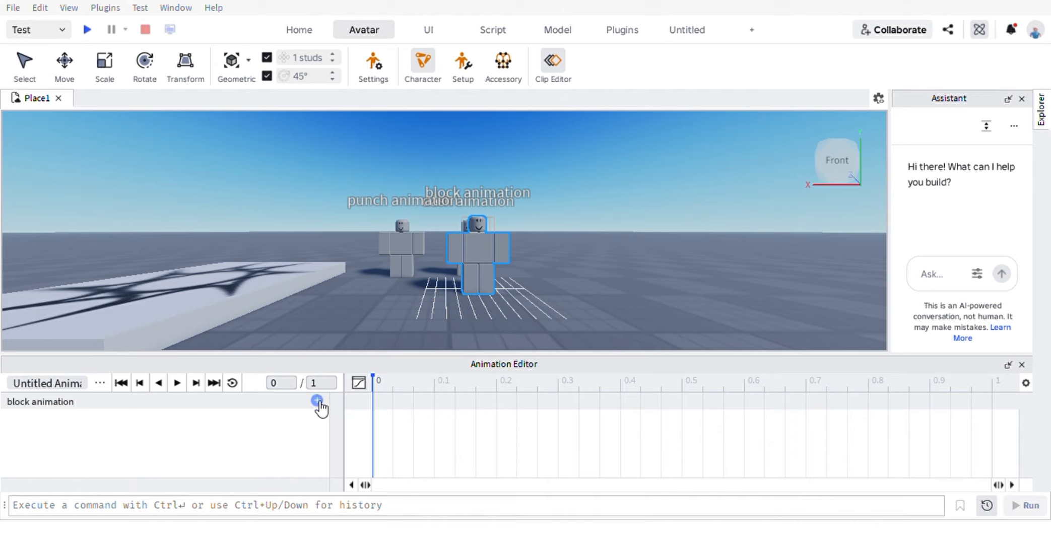
Add Left Arm and Right Arm tracks to the block animation rig's timeline
left_click(346, 423)
left_click(341, 441)
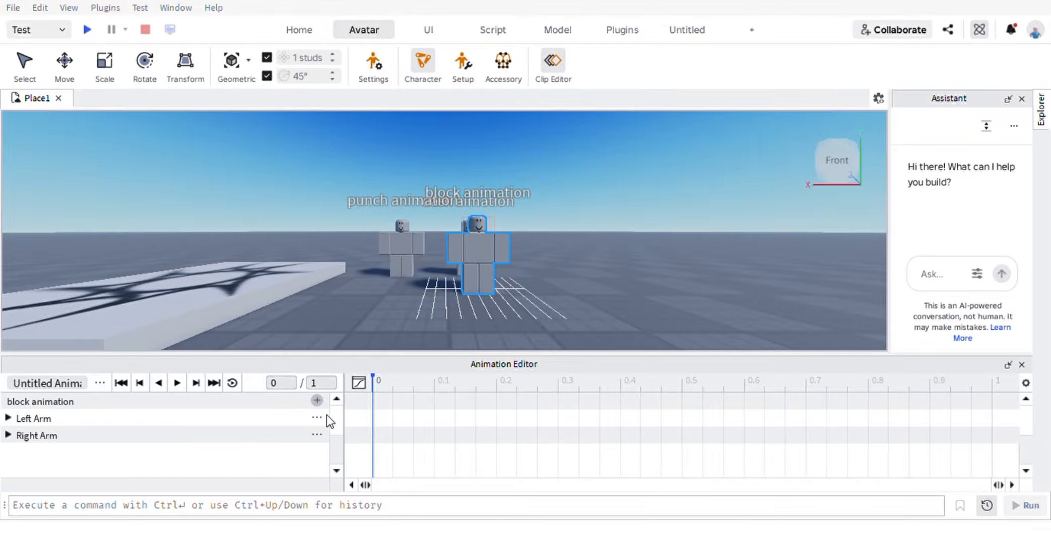
left_click(346, 420)
left_click(322, 436)
Rotate the block animation rig's right arm forward in front of its chest at 0 seconds, then deselect it
left_click(483, 272)
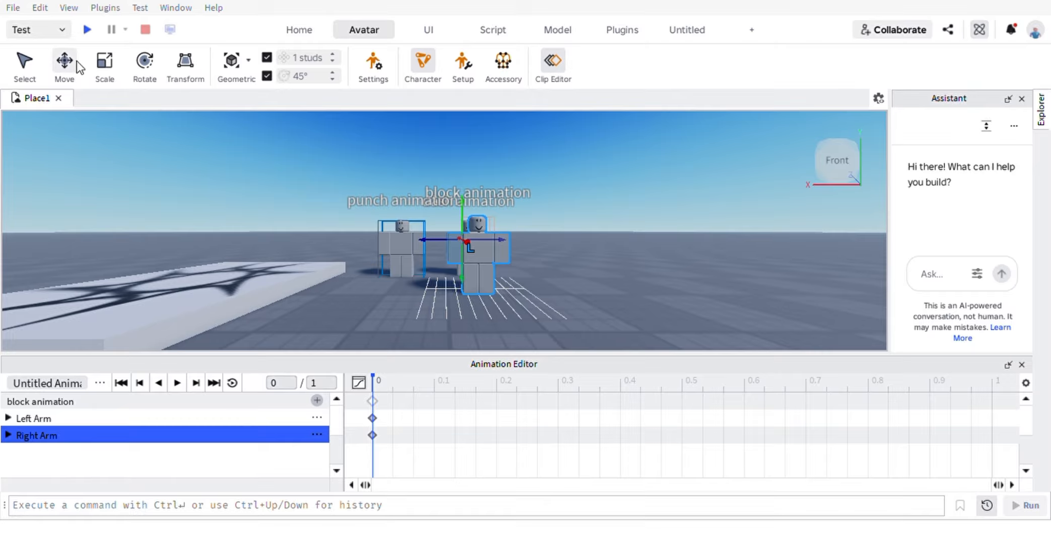
left_click(145, 61)
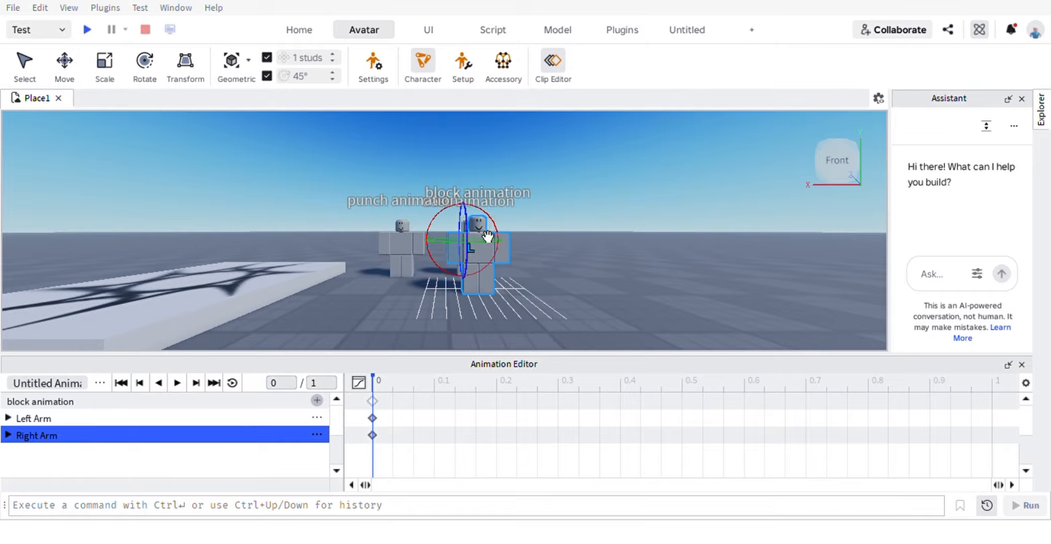
mouse_move(466, 220)
left_mouse_down()
mouse_move(460, 212)
mouse_move(458, 247)
mouse_move(494, 247)
mouse_move(466, 211)
mouse_move(476, 216)
left_mouse_up()
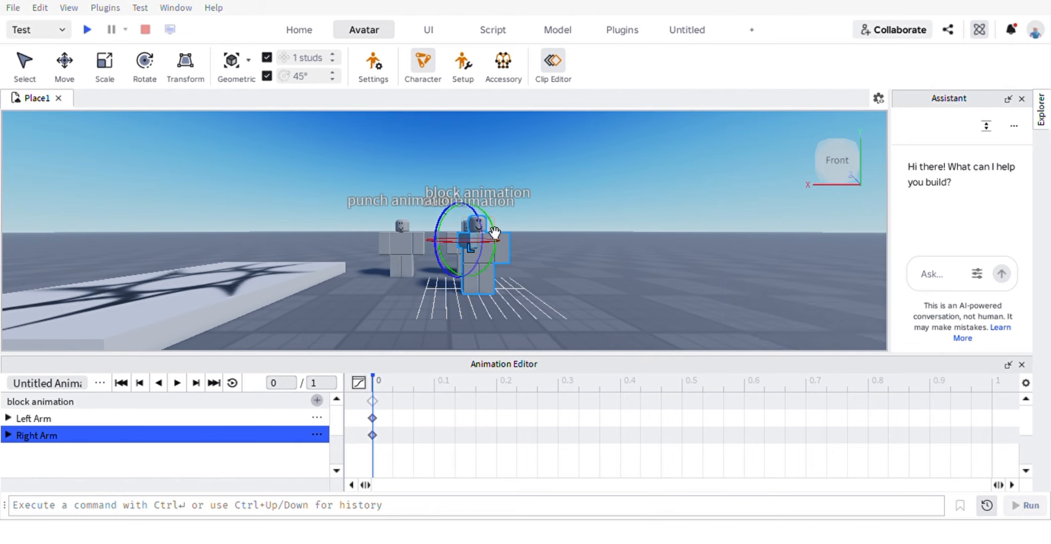
left_click(303, 293)
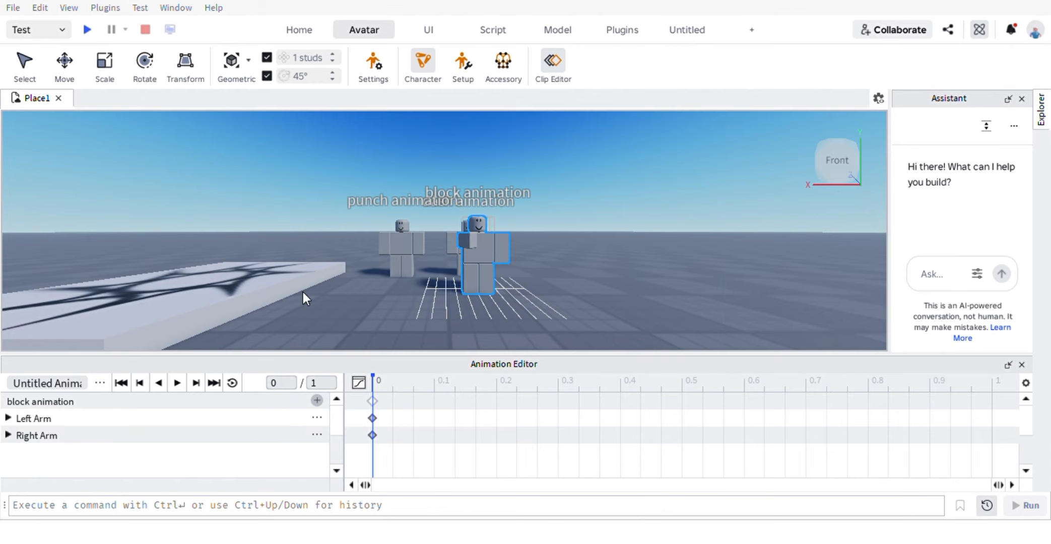
right_click_drag(303, 292, 303, 292)
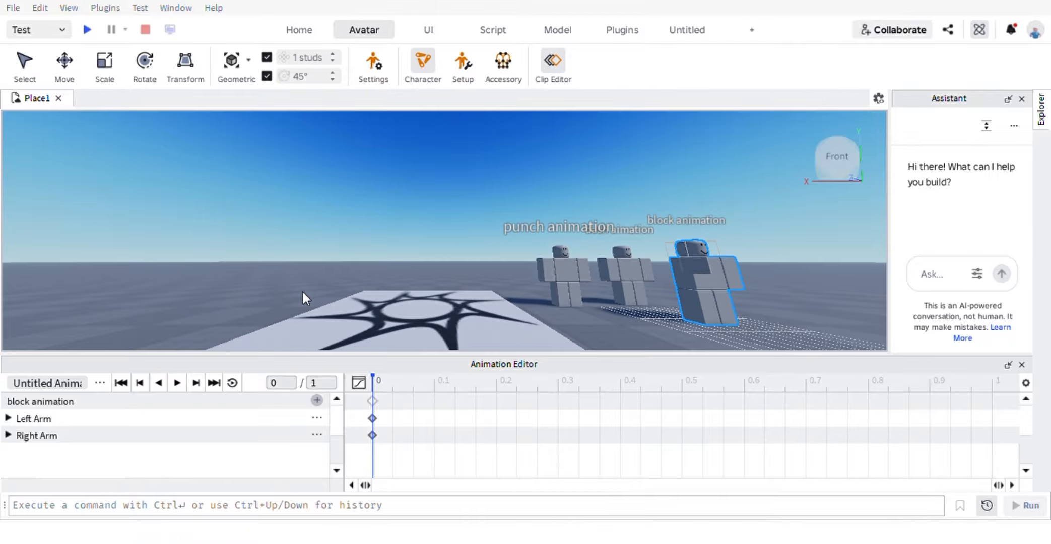
Try to move the block animation rig's right arm 1 stud and reorient it in front of the torso at 0 seconds
left_click(722, 292)
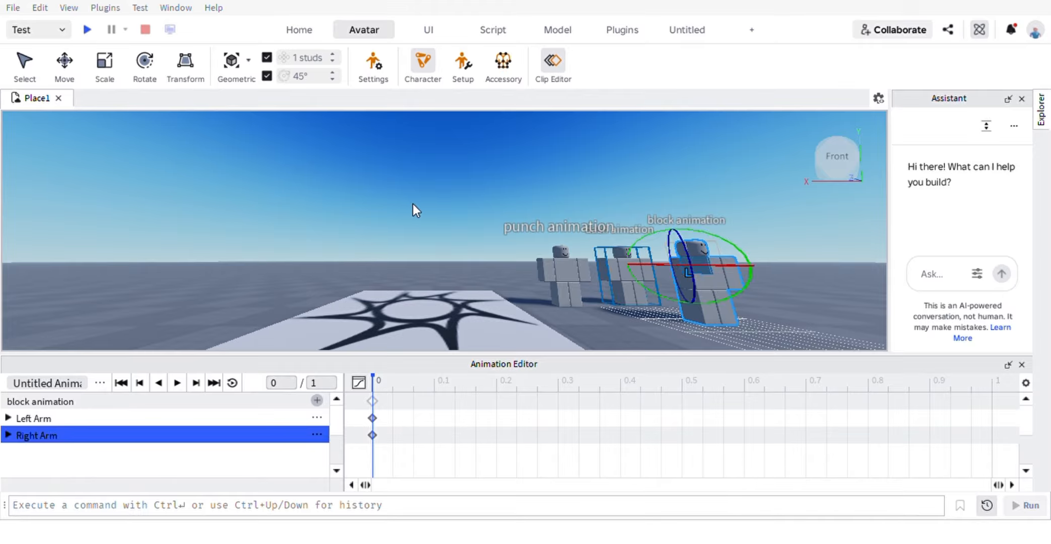
left_click(64, 71)
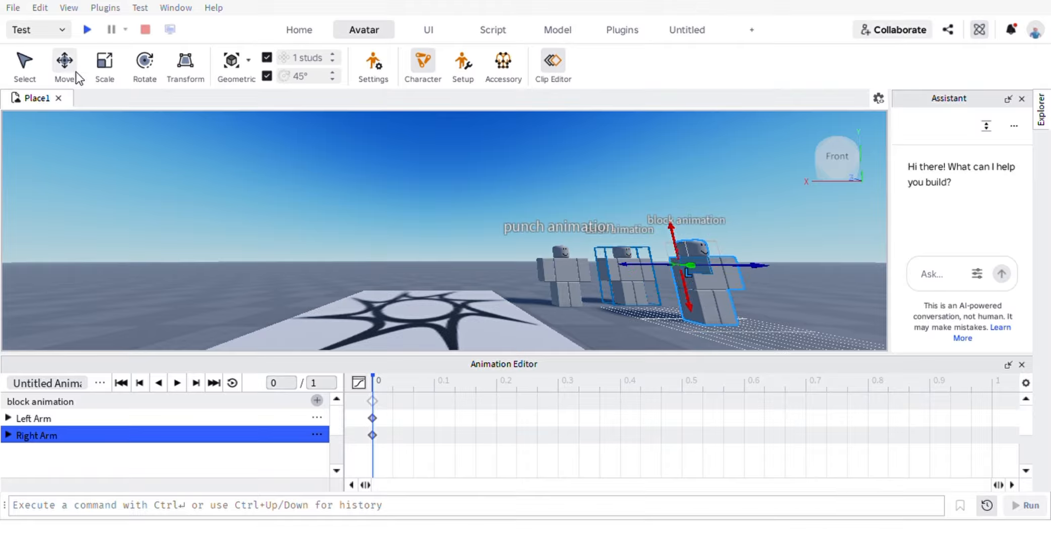
left_click_drag(686, 287, 656, 273)
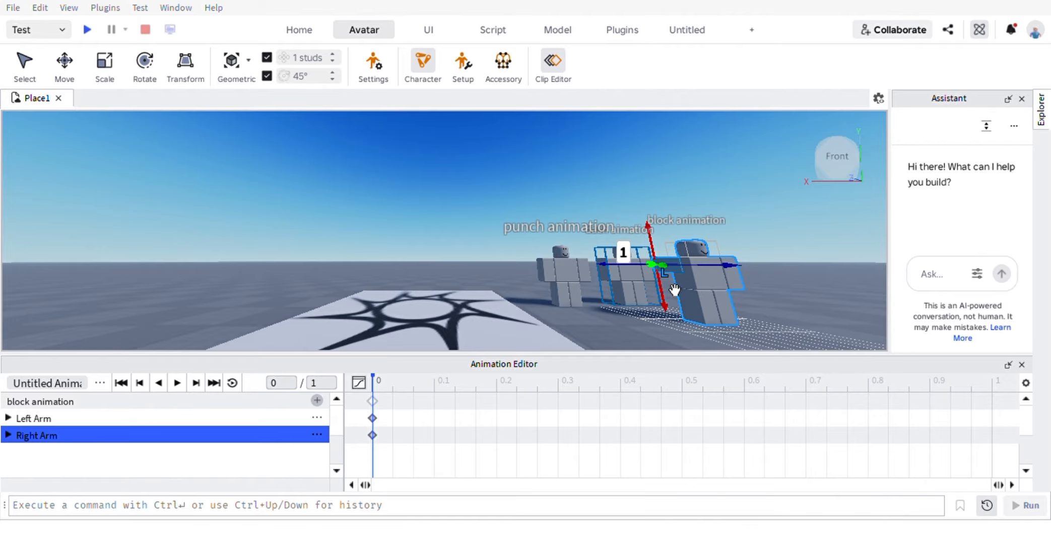
key("d")
key("d")
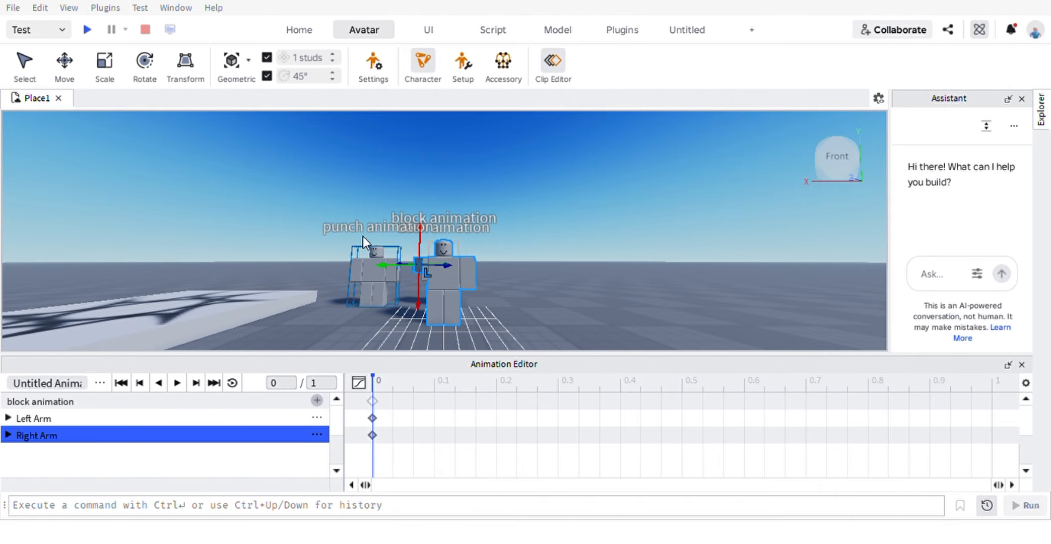
left_click(143, 63)
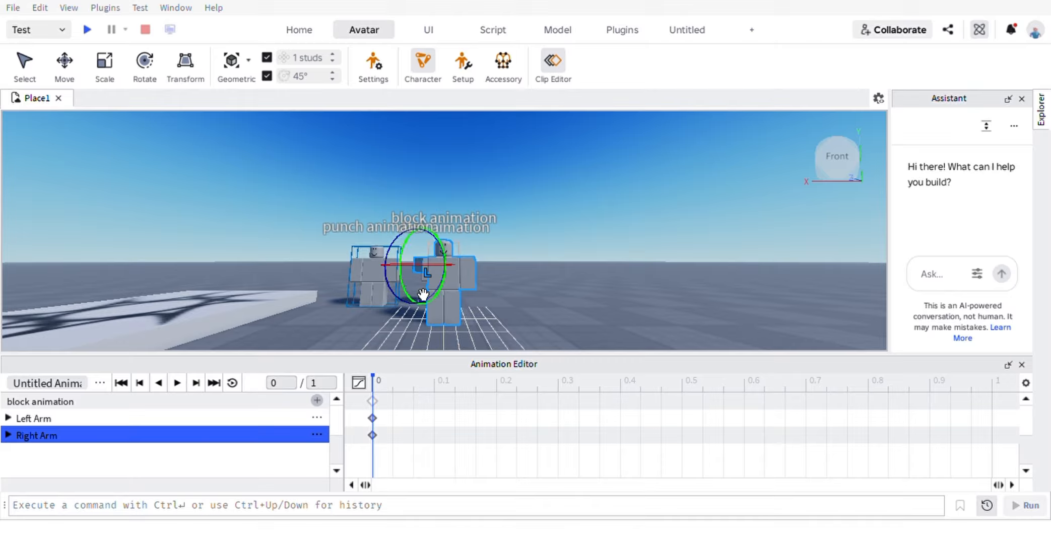
left_click_drag(414, 265, 457, 272)
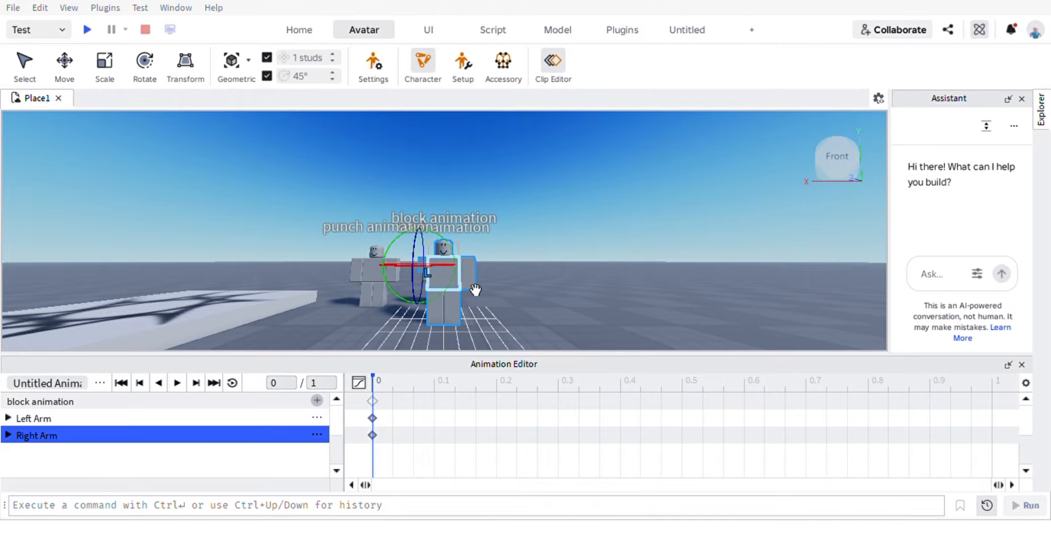
left_click(250, 285)
key("a")
key("w")
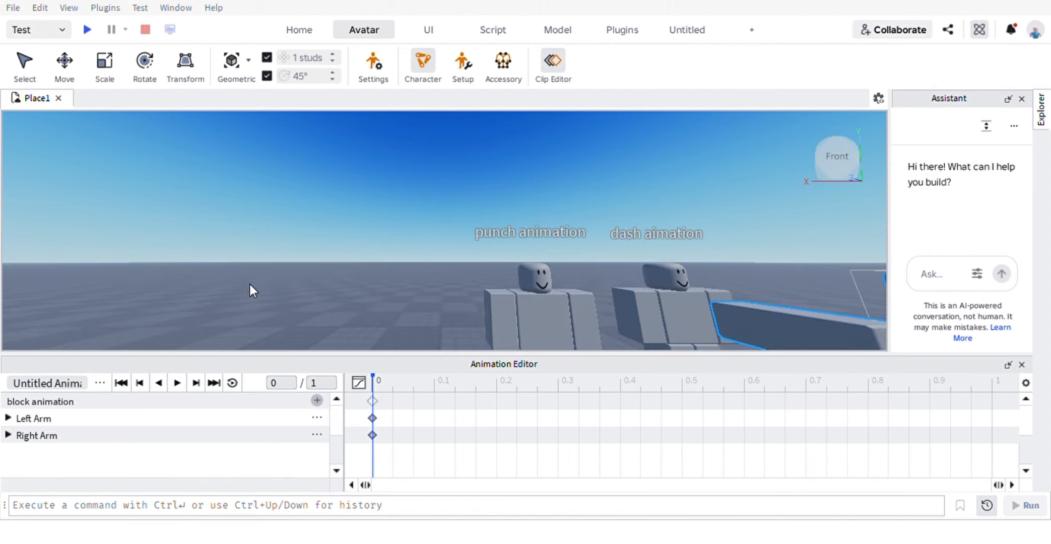
key("w")
key("s")
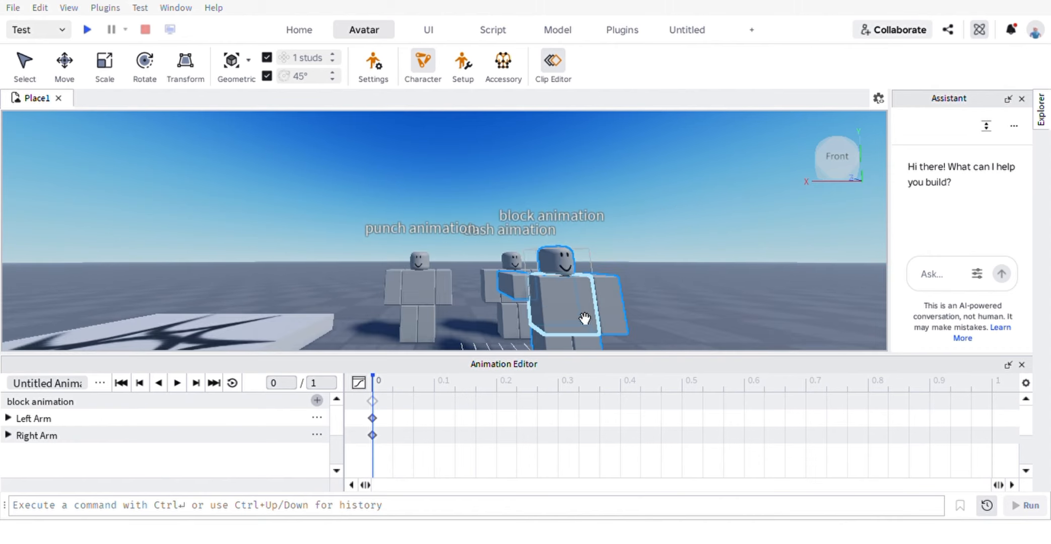
Close the Animation Editor and delete the block animation rig from the scene
left_click(1022, 364)
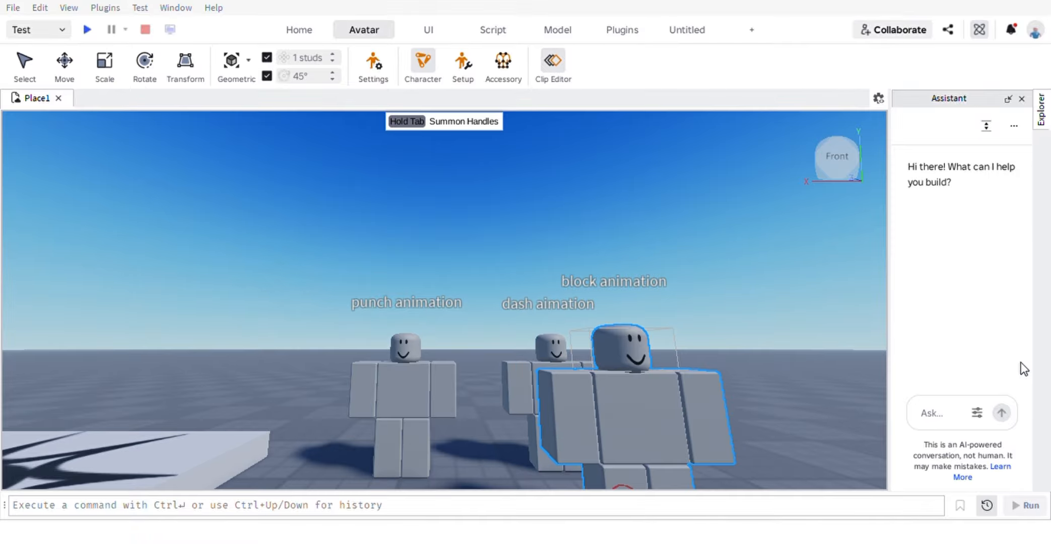
key("ctrl+4")
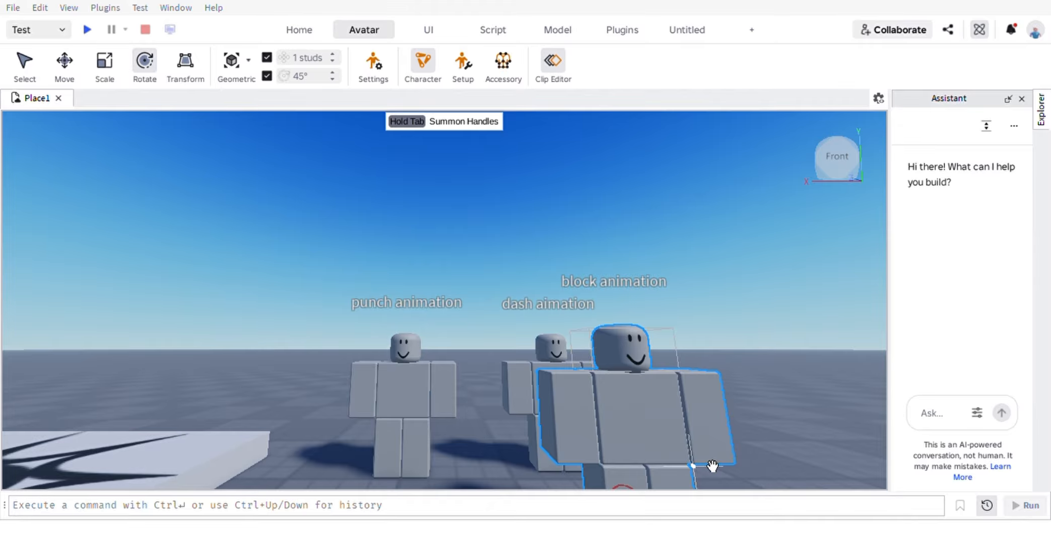
key("Delete")
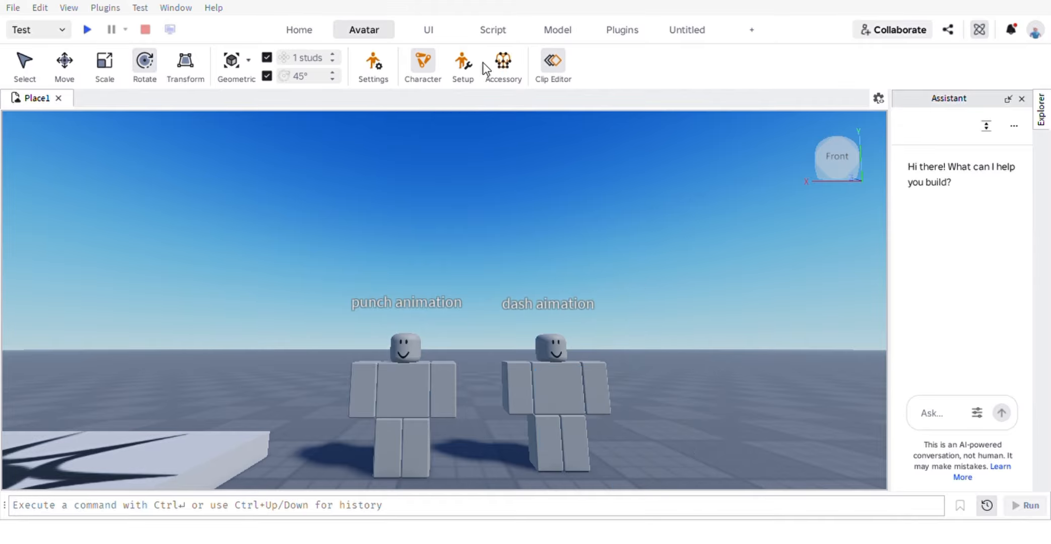
Generate a new masculine R6 rig and place it on the baseplate in front of the dash rig
left_click(422, 64)
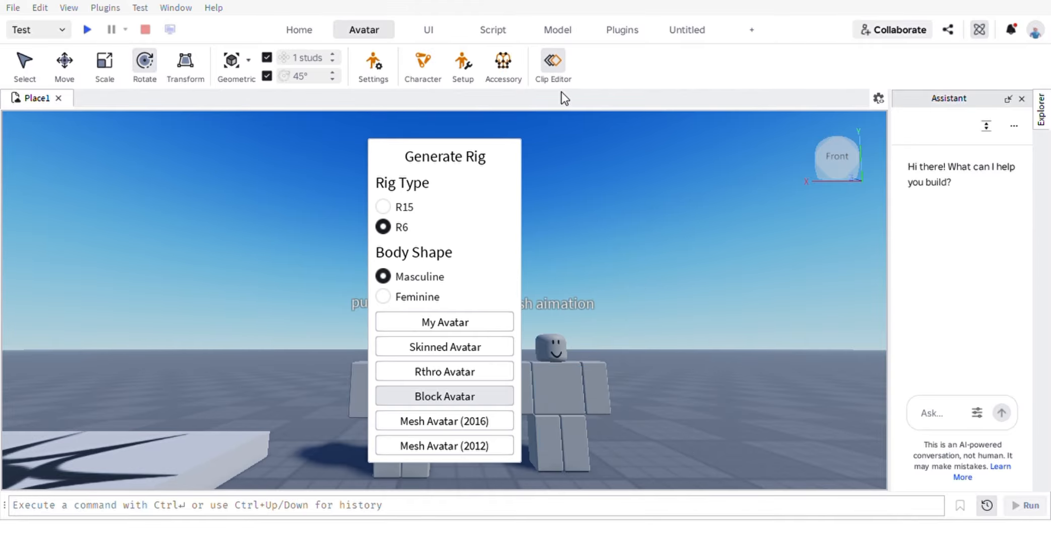
left_click(458, 423)
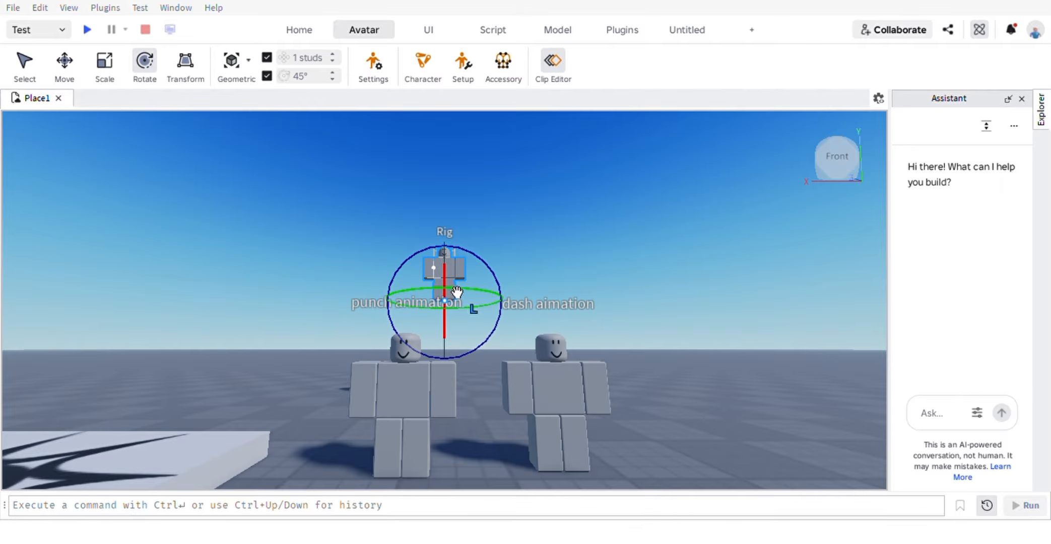
left_click_drag(457, 291, 519, 492)
scroll(519, 490, "down", 3)
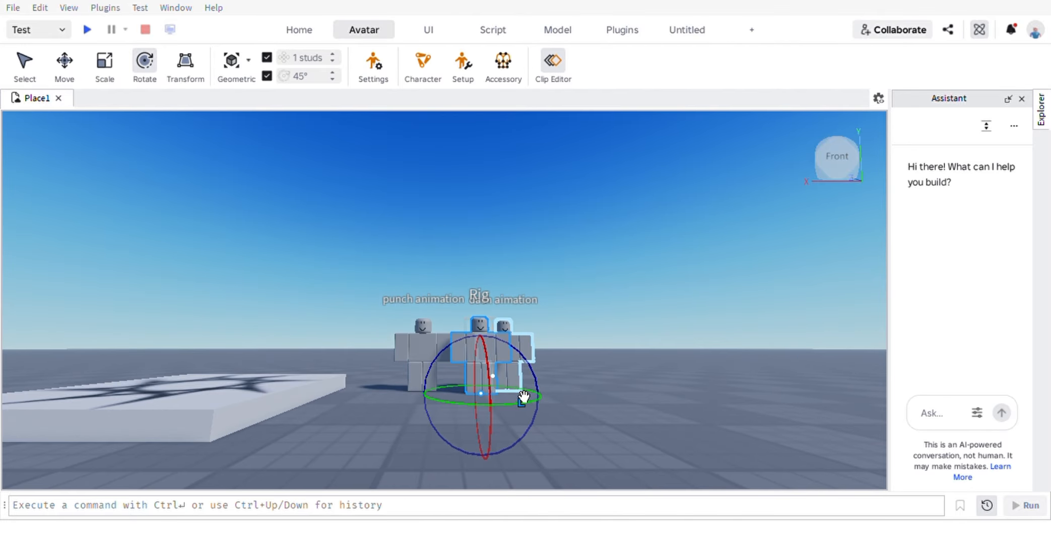
left_click_drag(505, 418, 532, 408)
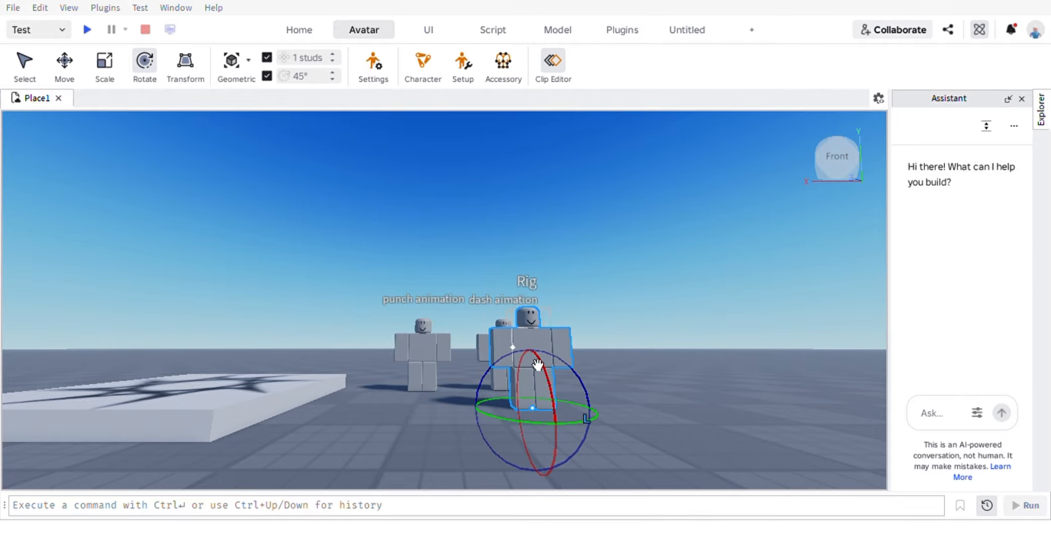
scroll(485, 268, "up", 3)
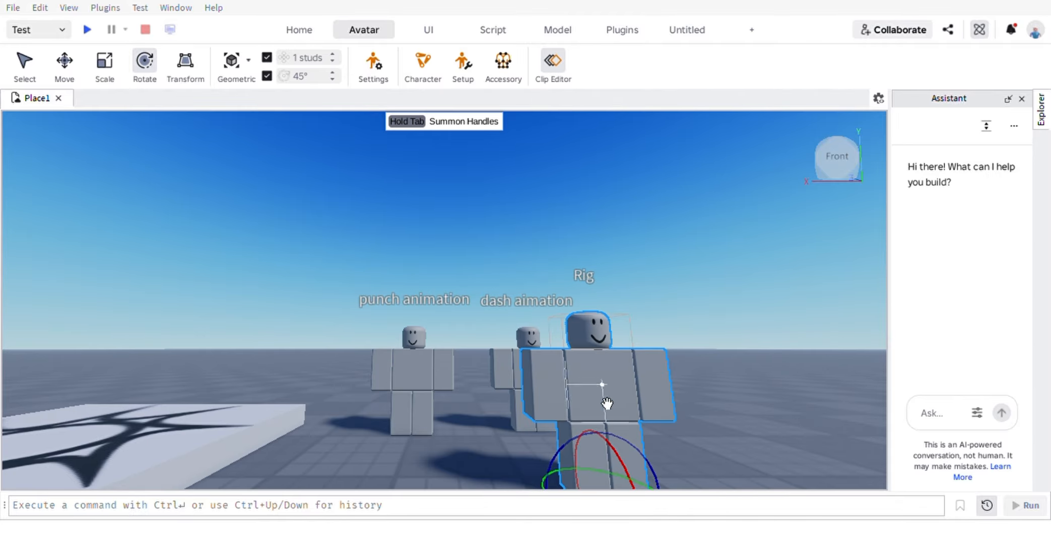
Open the new rig in the Animation Editor and add Right Arm and Left Arm keyframes at 0 seconds
left_click(552, 60)
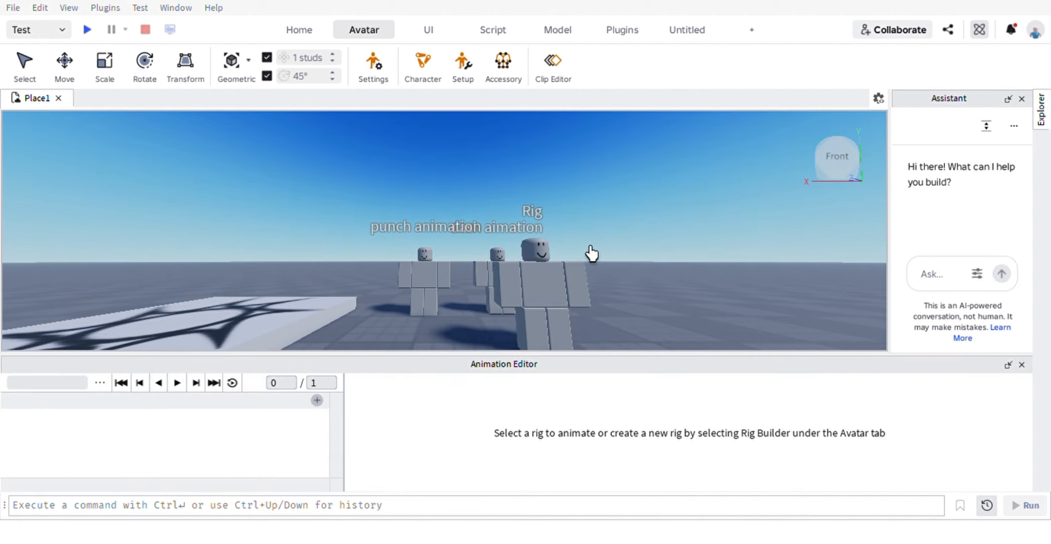
left_click(586, 301)
left_click(504, 261)
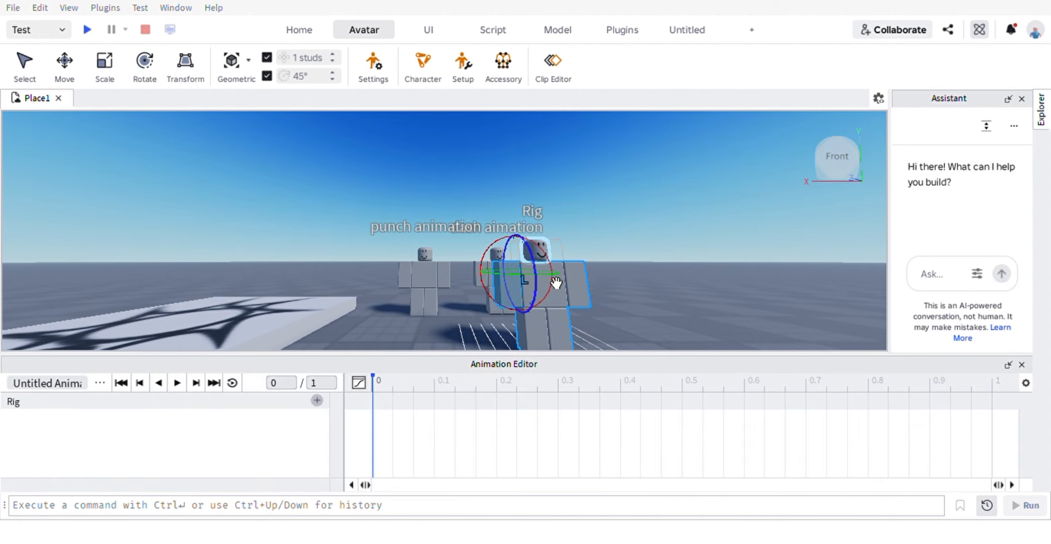
left_click_drag(534, 263, 610, 294)
left_click(600, 299)
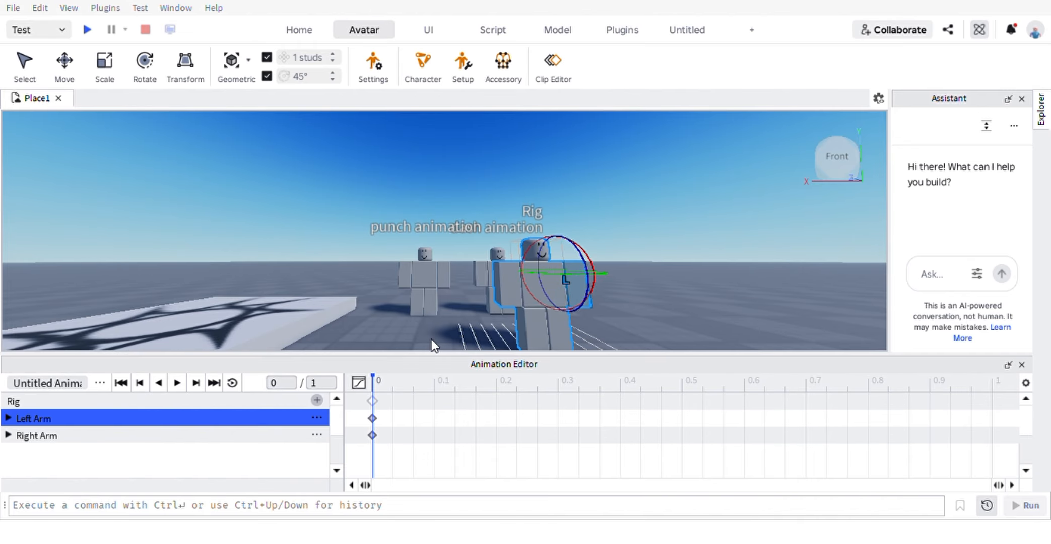
Rotate the new rig's left and right arms up in front of its face at 0.4 seconds to form a block pose
left_click(620, 391)
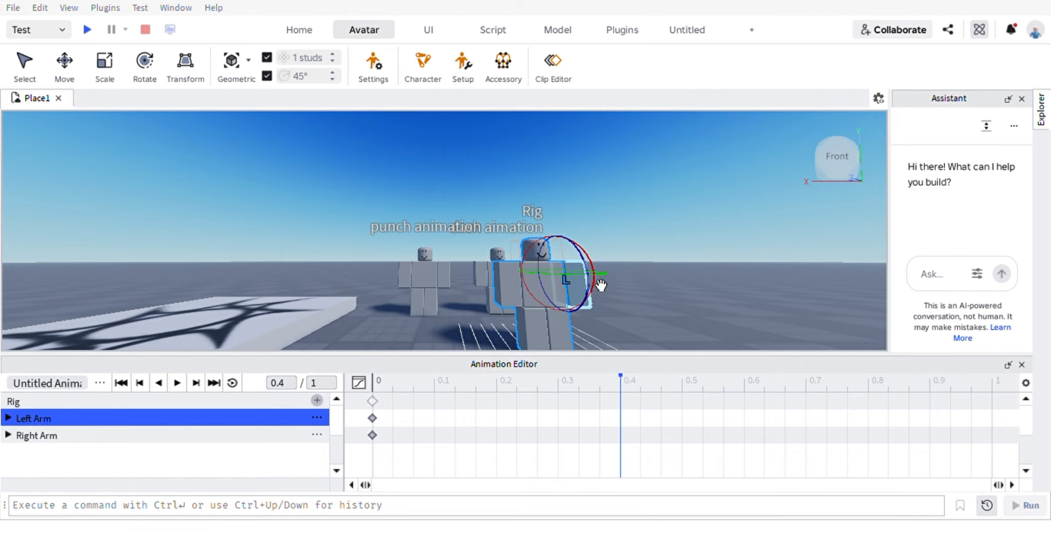
left_click_drag(608, 286, 558, 252)
left_click(521, 327)
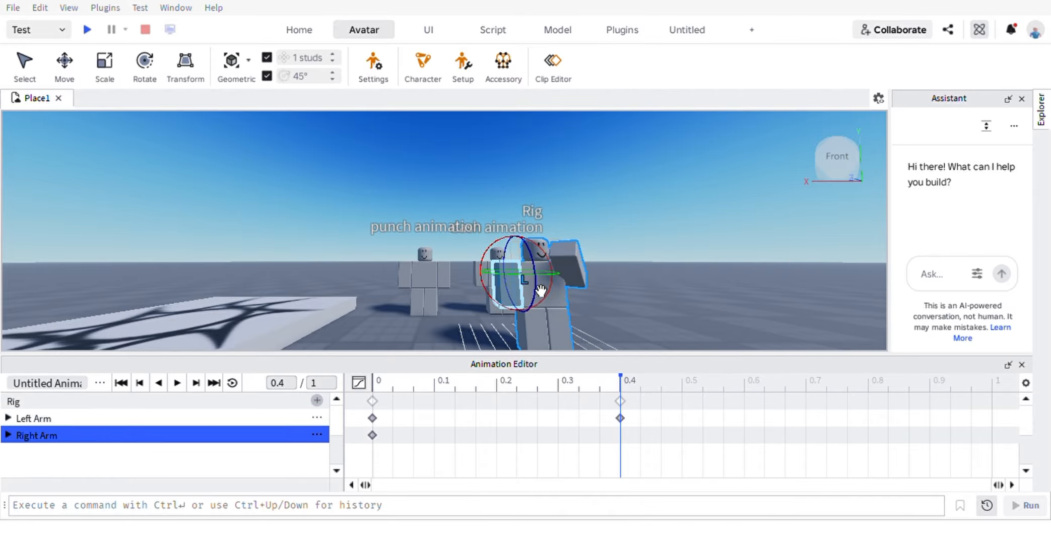
left_click_drag(554, 285, 517, 253)
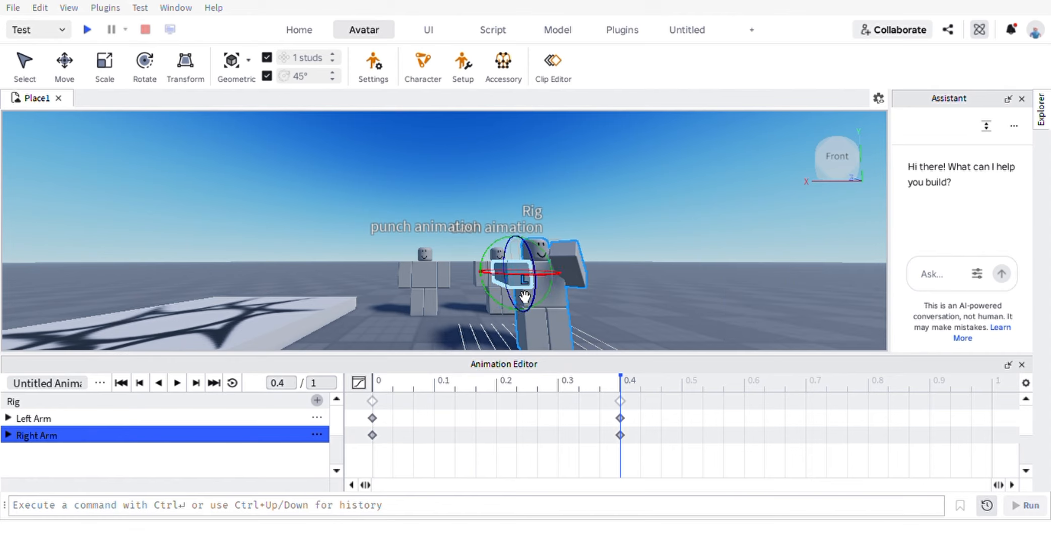
left_click_drag(524, 299, 544, 297)
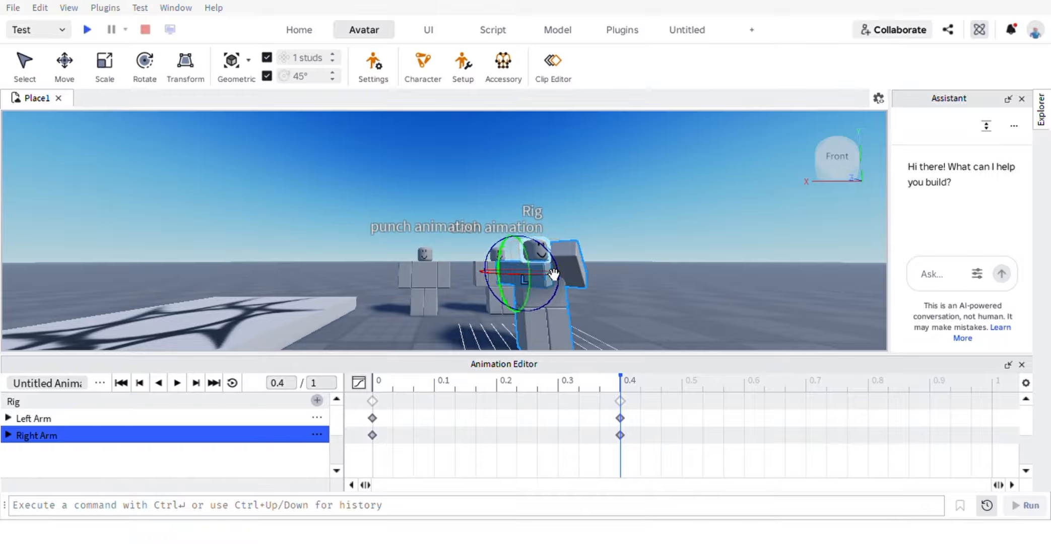
left_click_drag(546, 257, 519, 239)
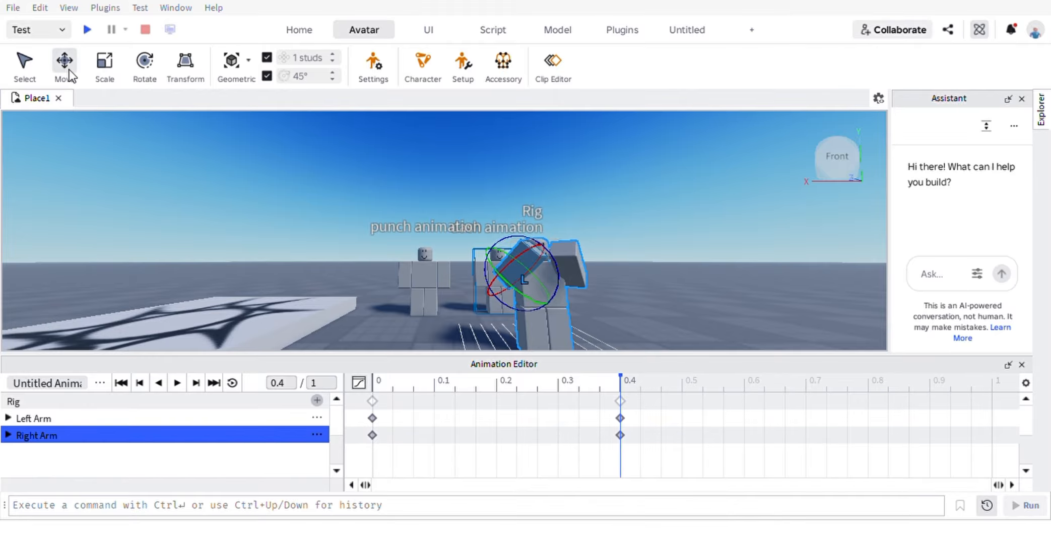
left_click(345, 211)
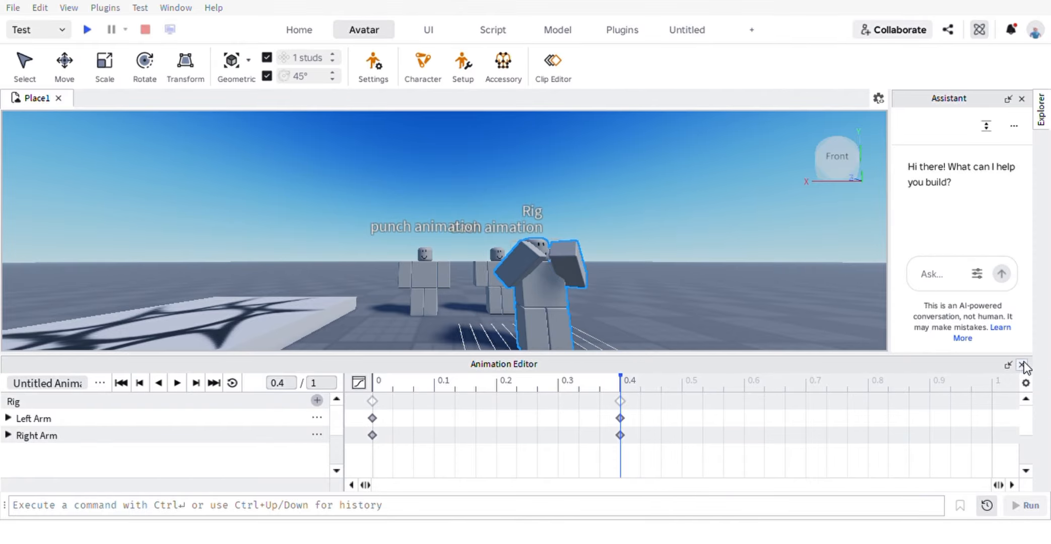
Play the new rig's block animation, and load the punch animation rig to preview its animation from the start
left_click(177, 384)
left_click(457, 312)
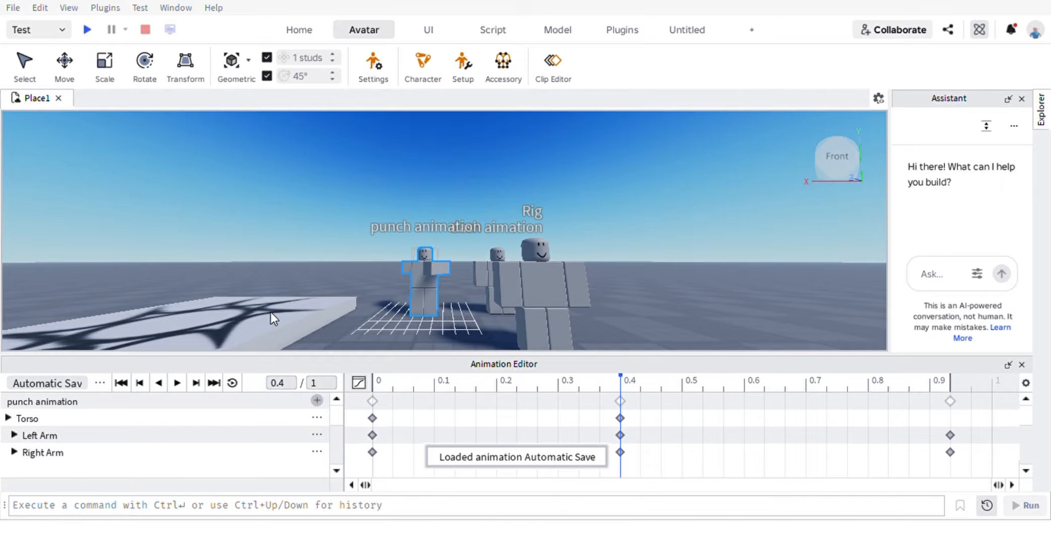
left_click(176, 383)
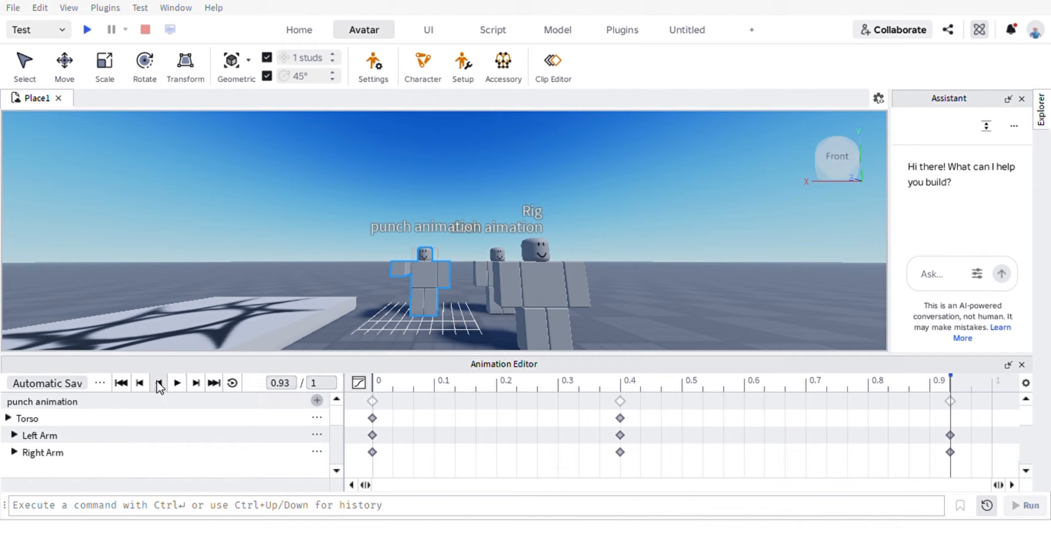
left_click(158, 384)
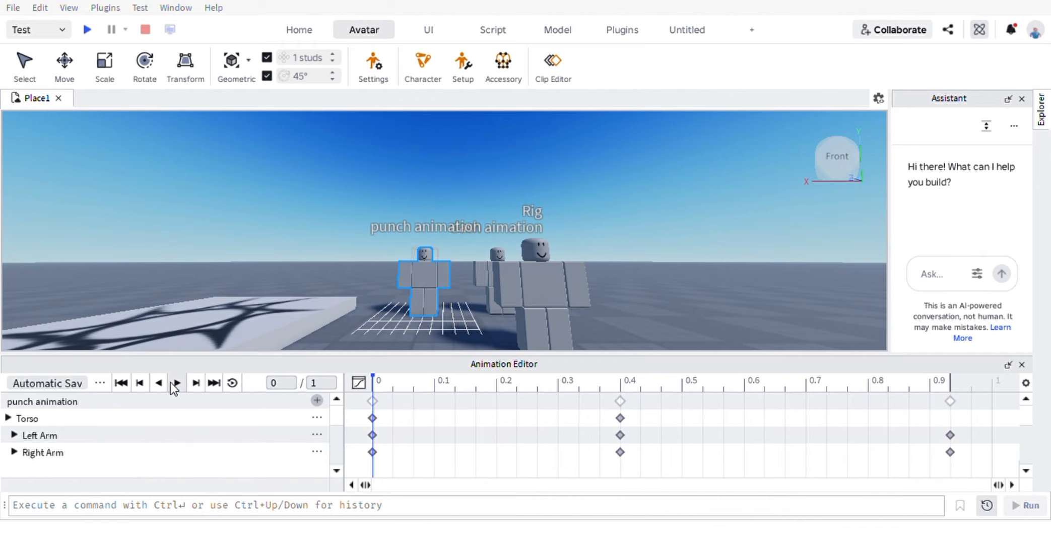
left_click(176, 383)
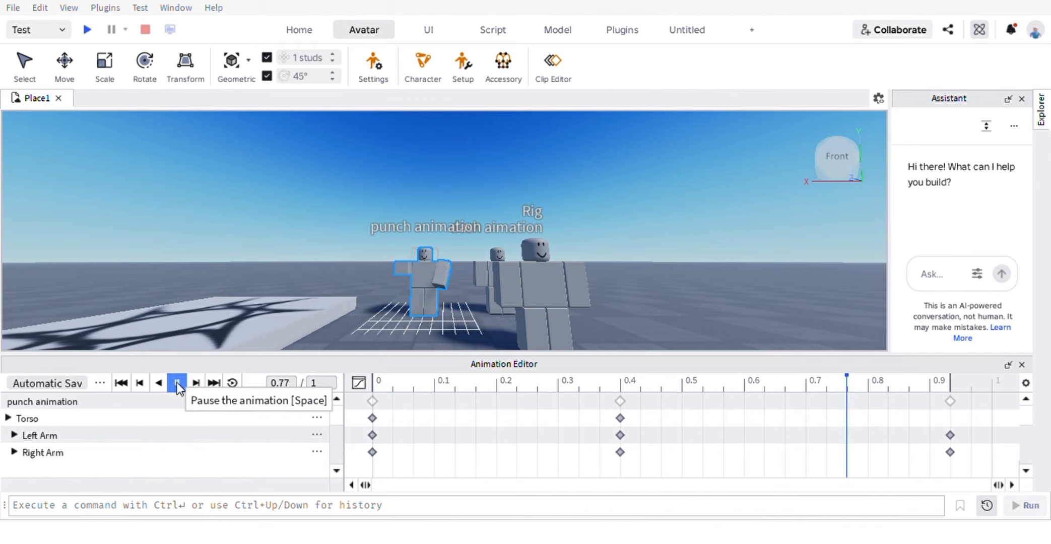
Load the dash rig in the Animation Editor and play its animation
left_click(486, 271)
key("d")
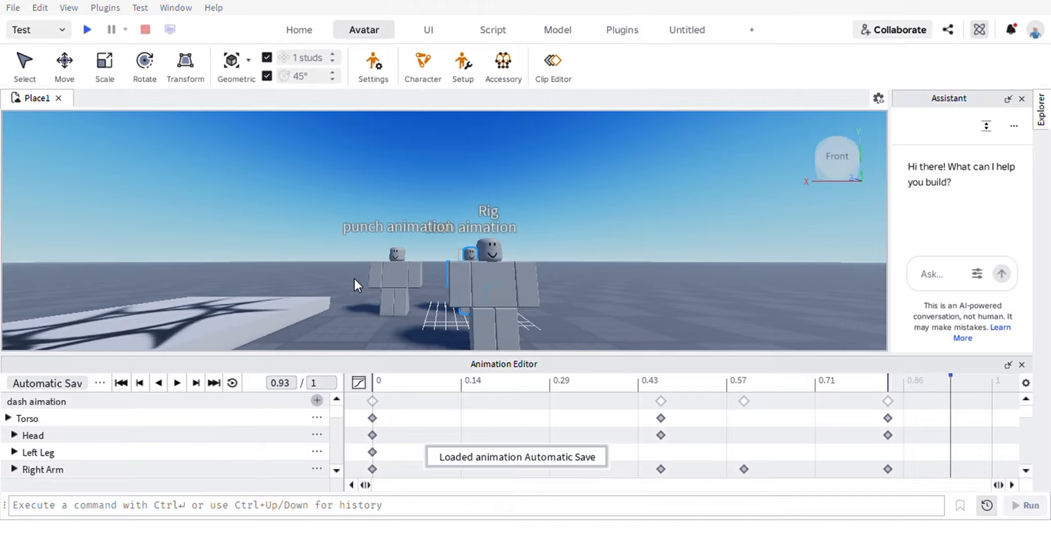
key("a")
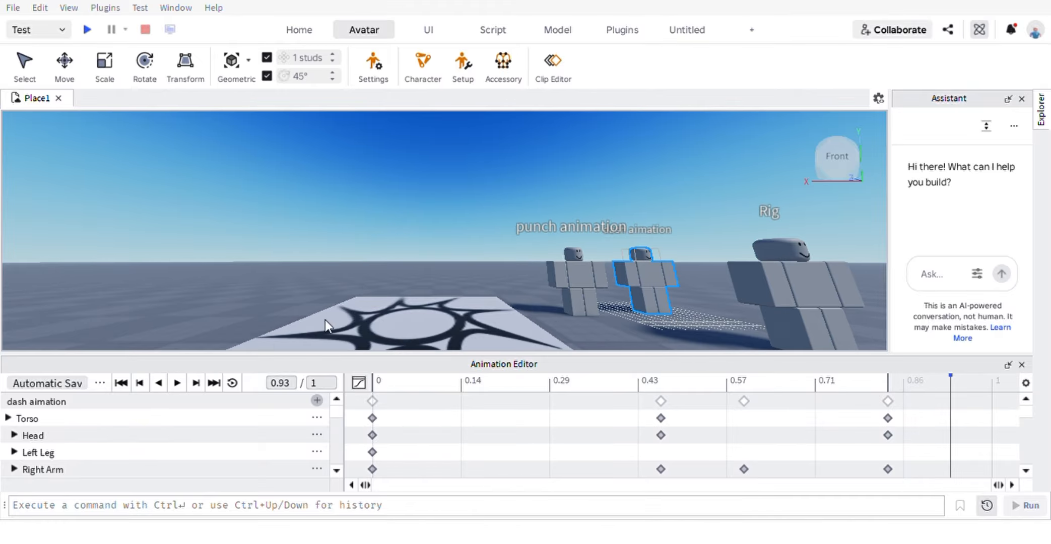
left_click(174, 385)
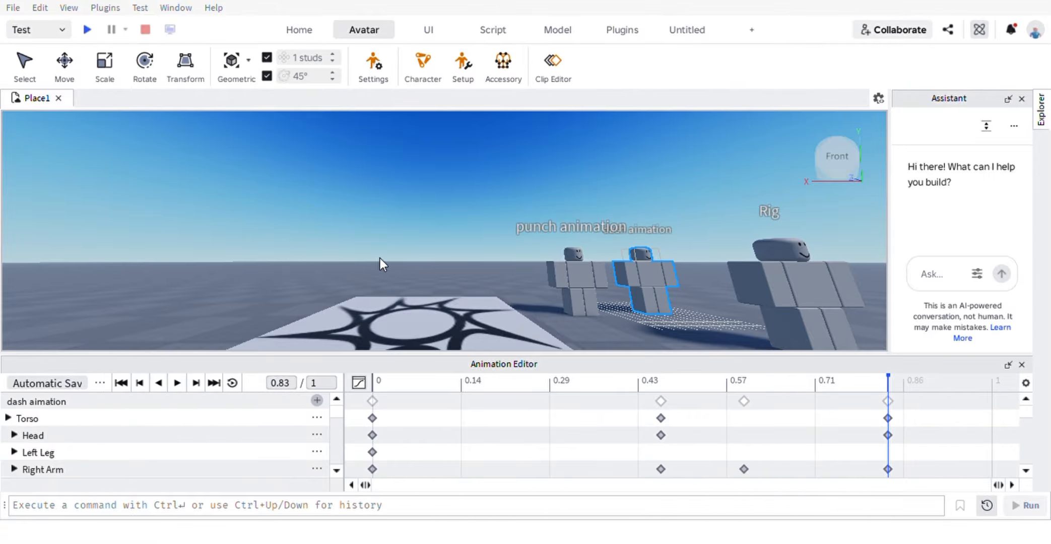
Select the new Rig in the Workspace to load its block animation in the Animation Editor
key("d")
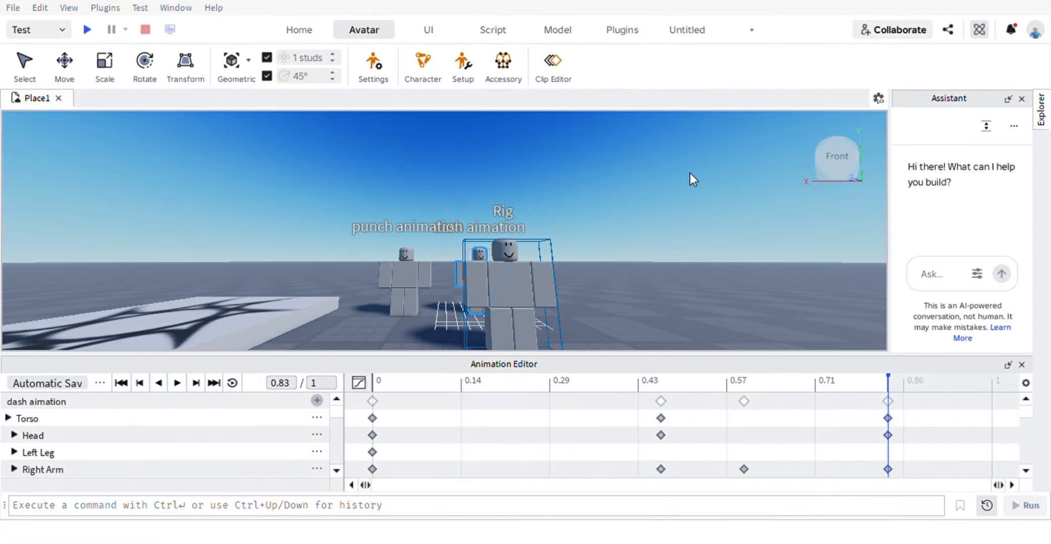
left_click(1041, 114)
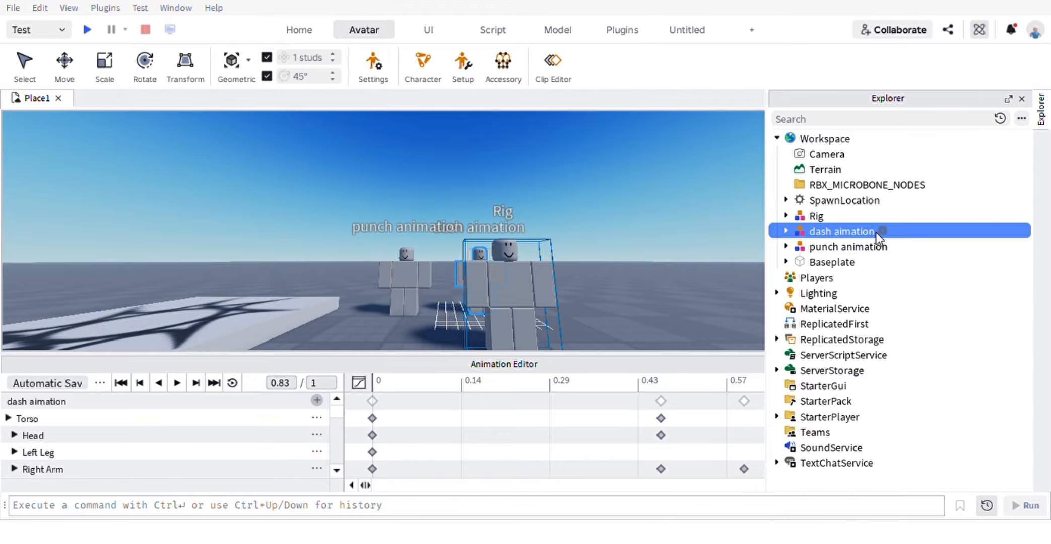
left_click(824, 217)
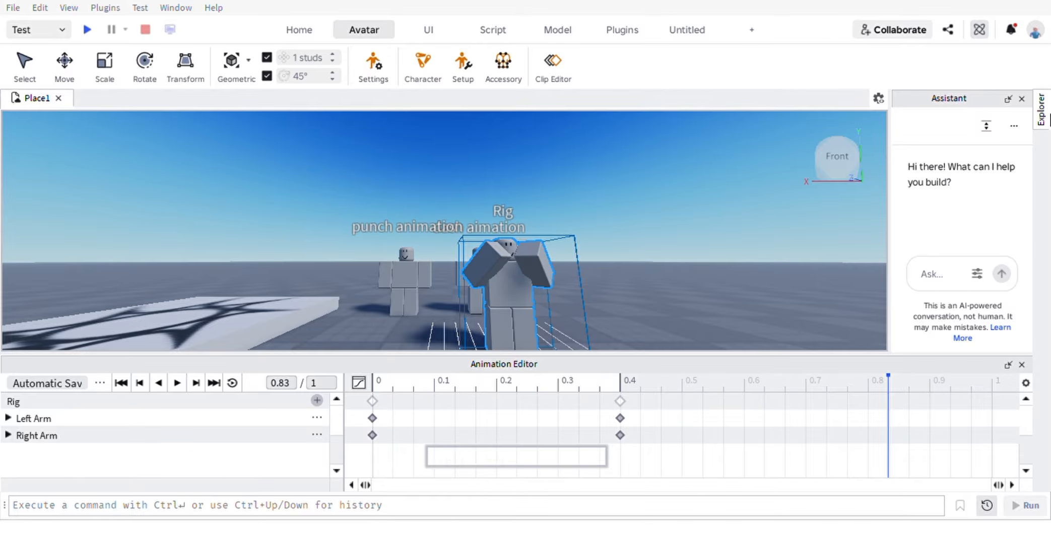
Rename the new Rig in the Workspace as "block animation" and close the Animation Editor
mouse_move(1039, 118)
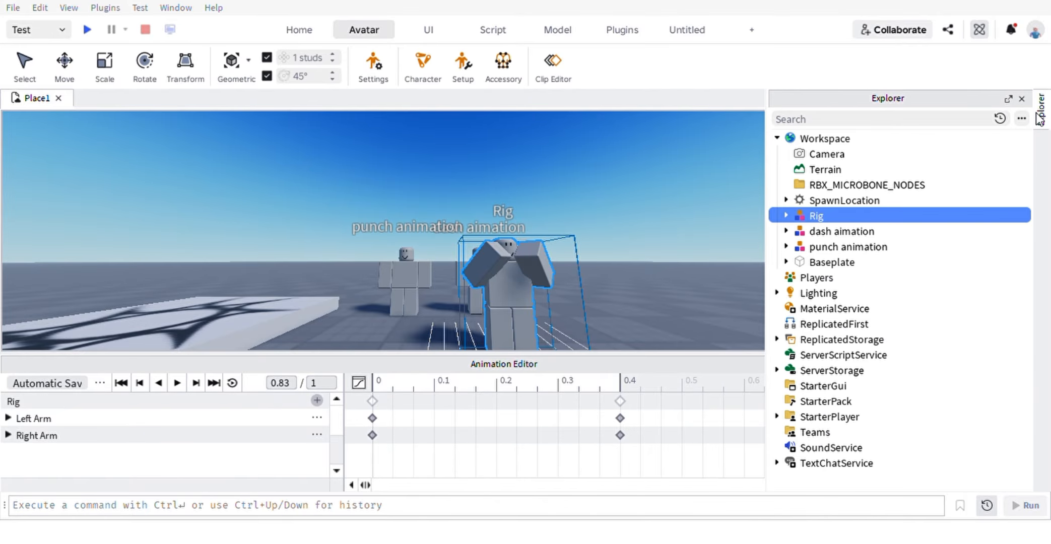
double_click(822, 218)
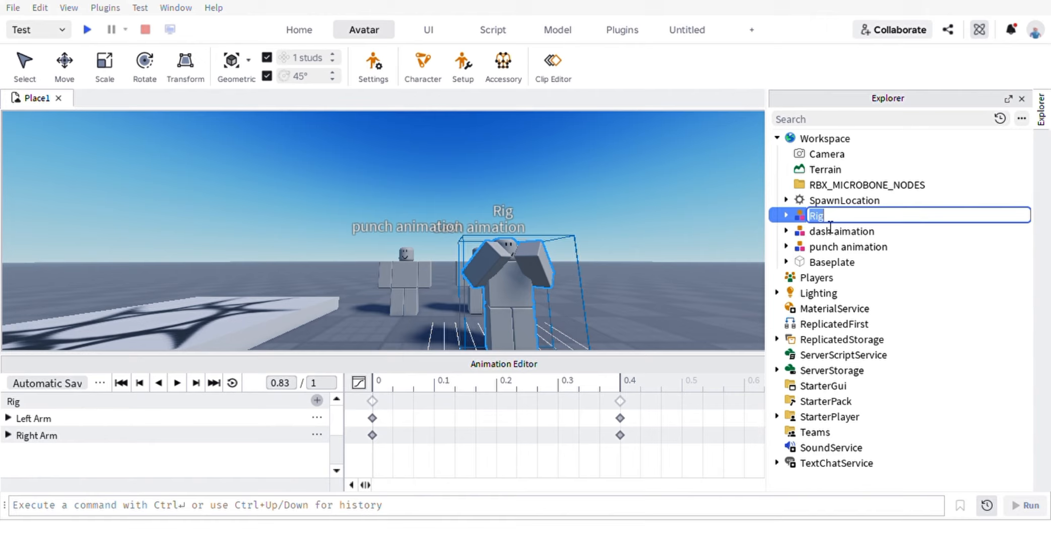
key("BackSpace")
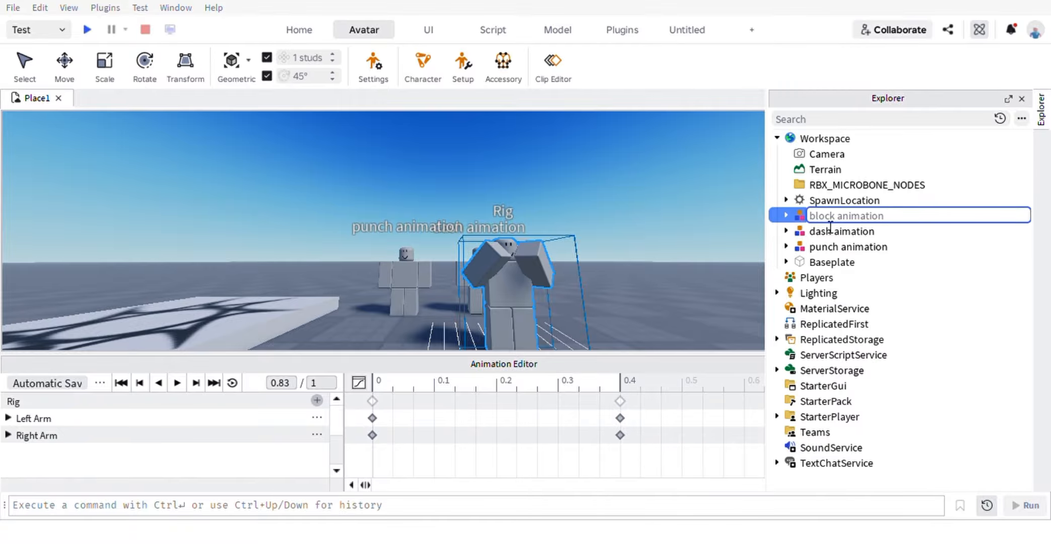
key("Return")
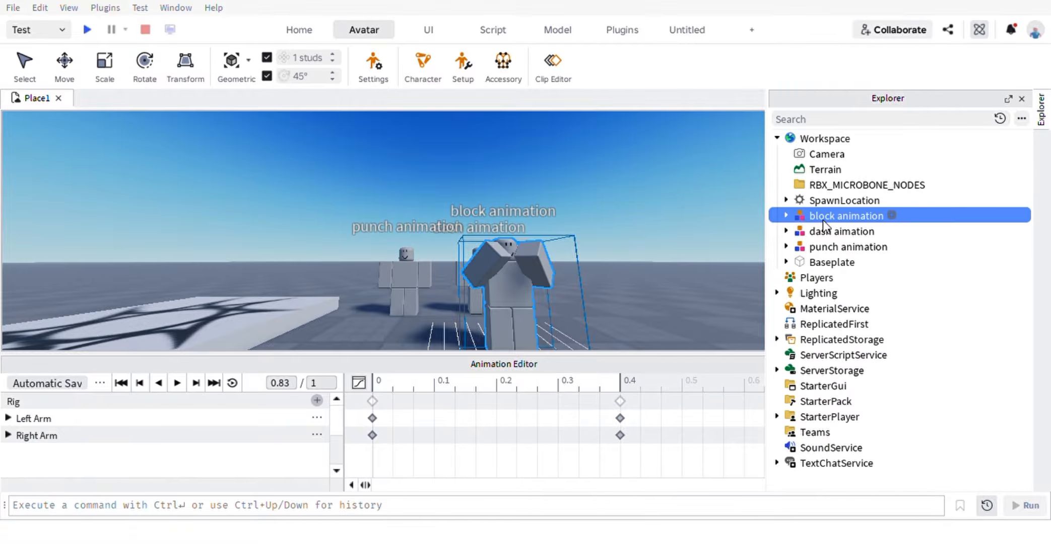
left_click(727, 252)
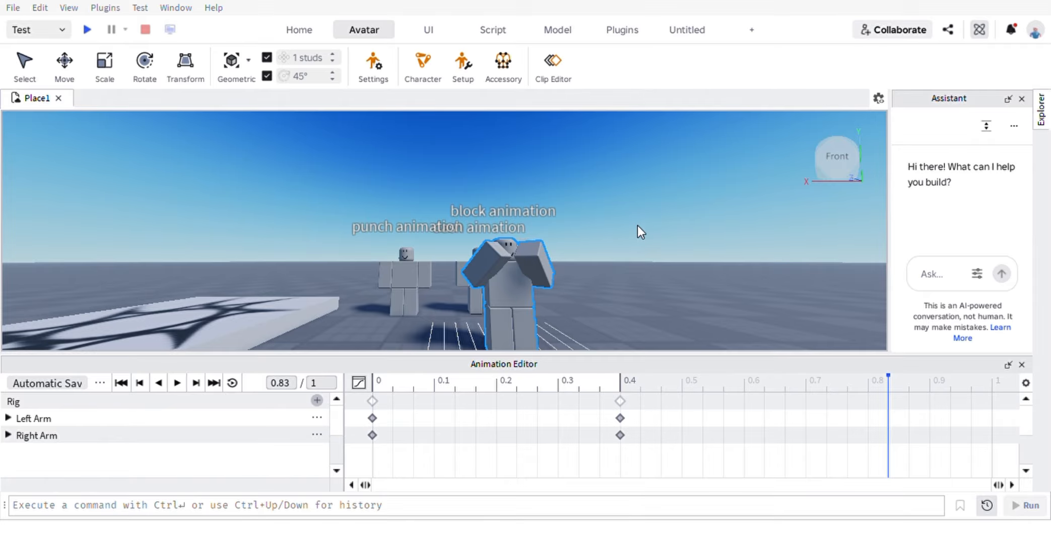
left_click(1022, 364)
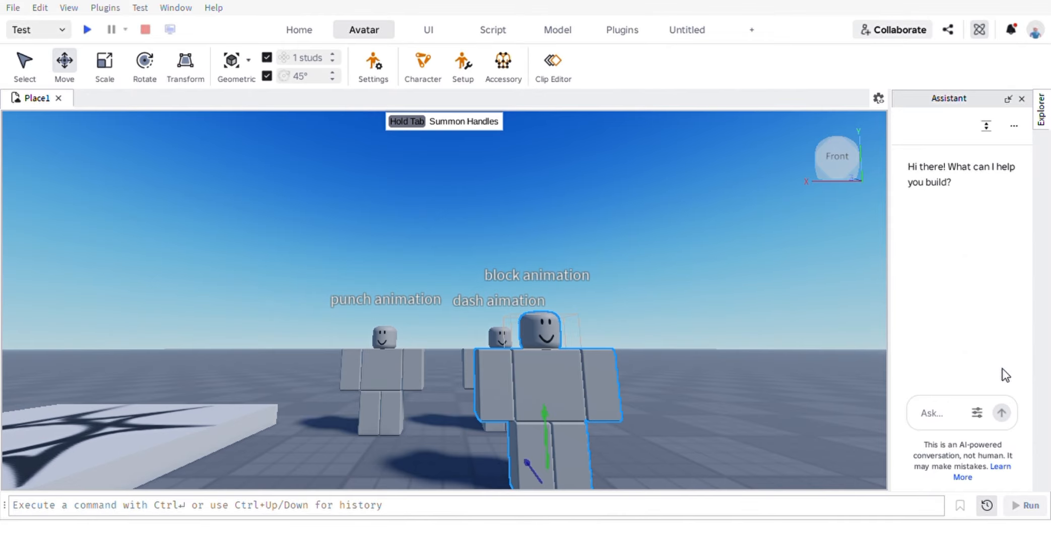
Select the punch animation rig and expand its contents in the Explorer
left_click(720, 358)
left_click_drag(720, 360, 782, 387)
key("a")
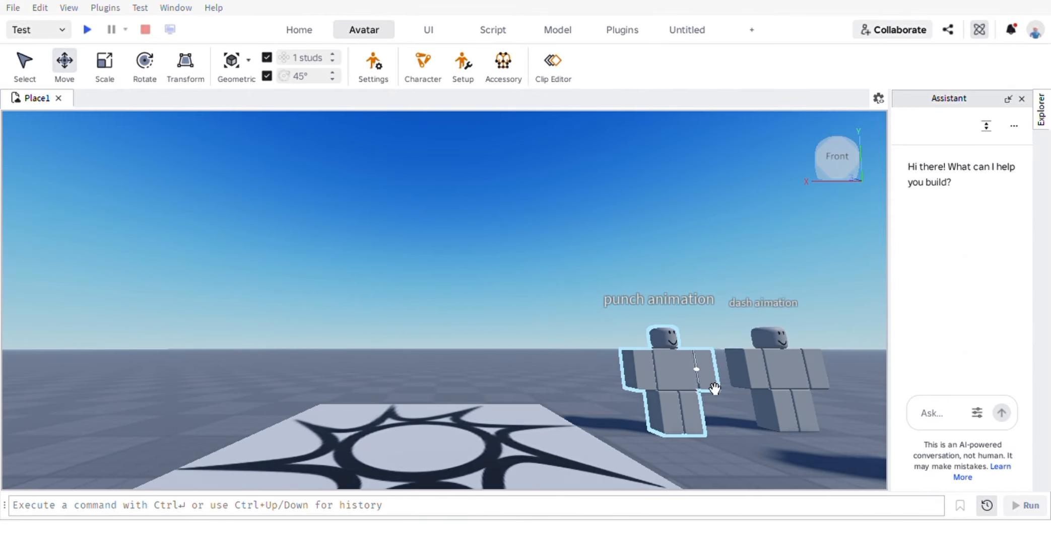
left_click(676, 370)
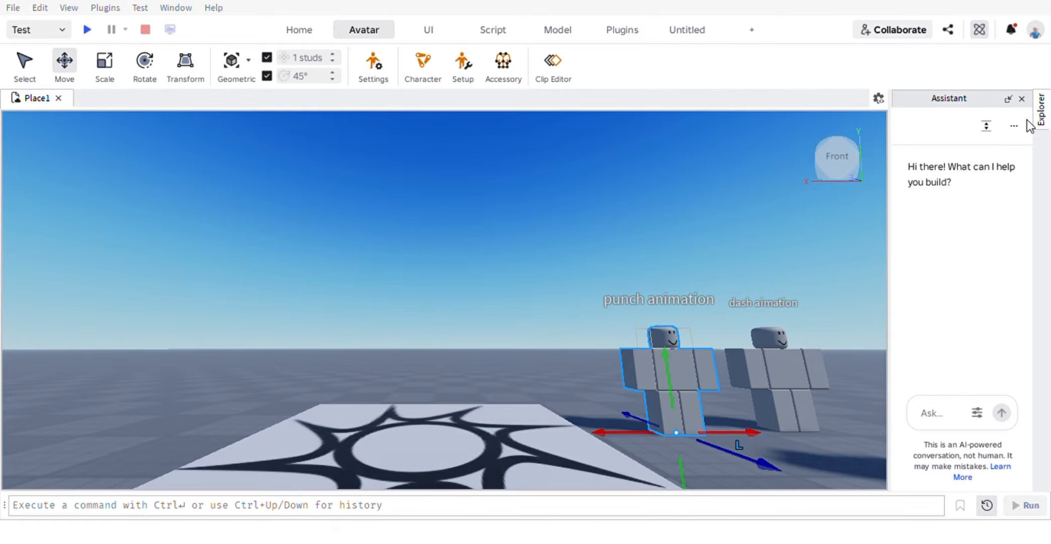
left_click(1041, 112)
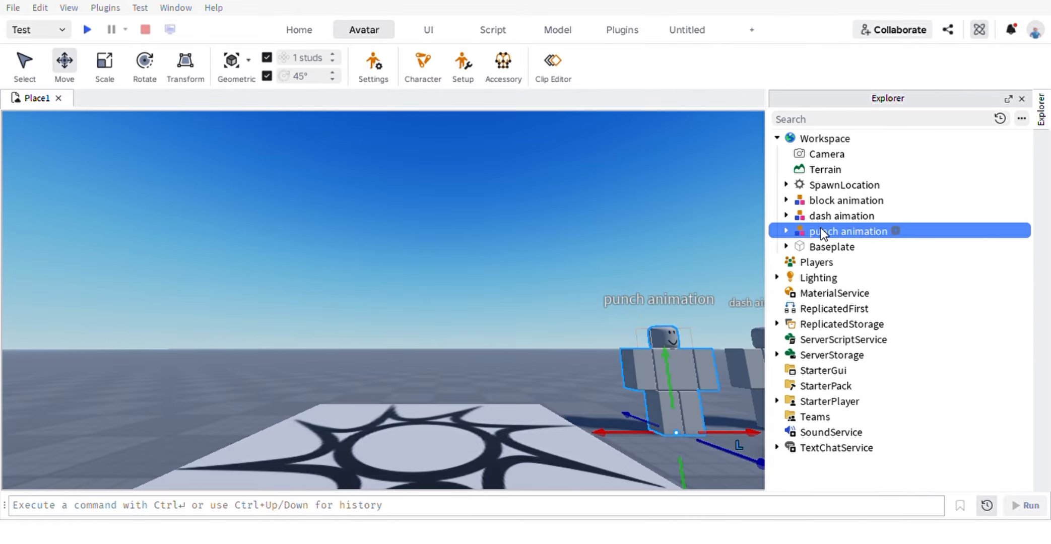
left_click(787, 231)
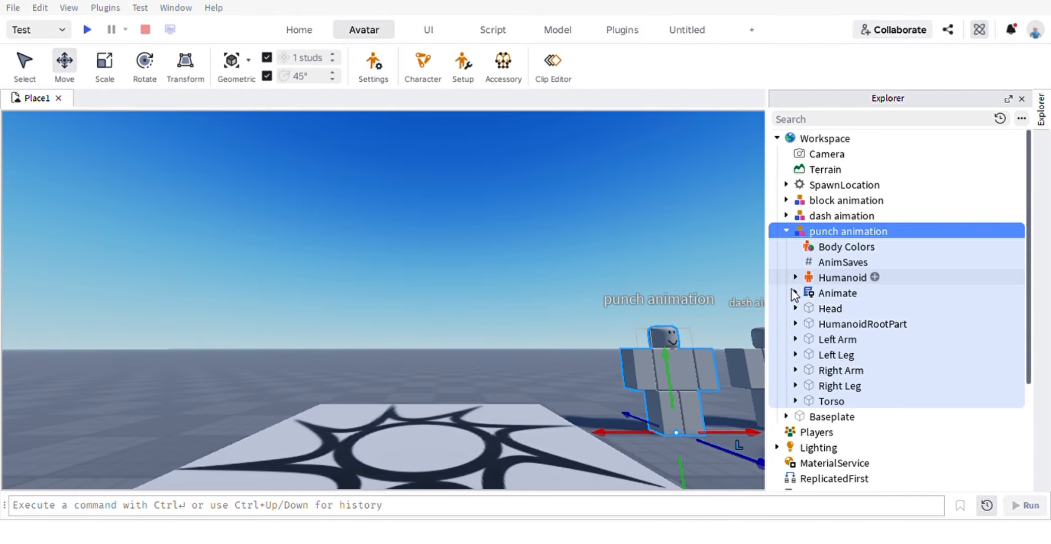
Add an Attachment containing a ParticleEmitter to the punch animation rig's Left Arm
left_click(794, 338)
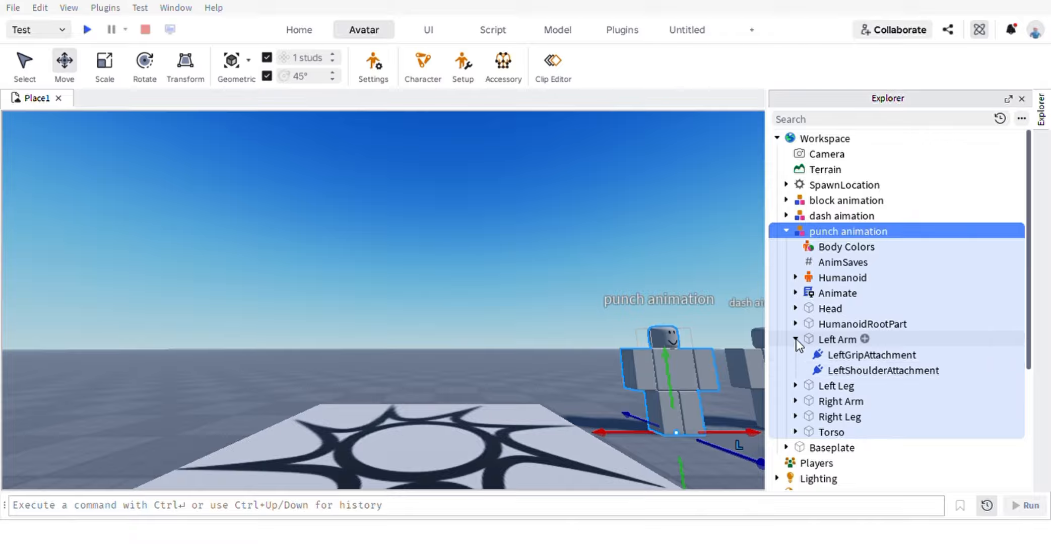
left_click(848, 340)
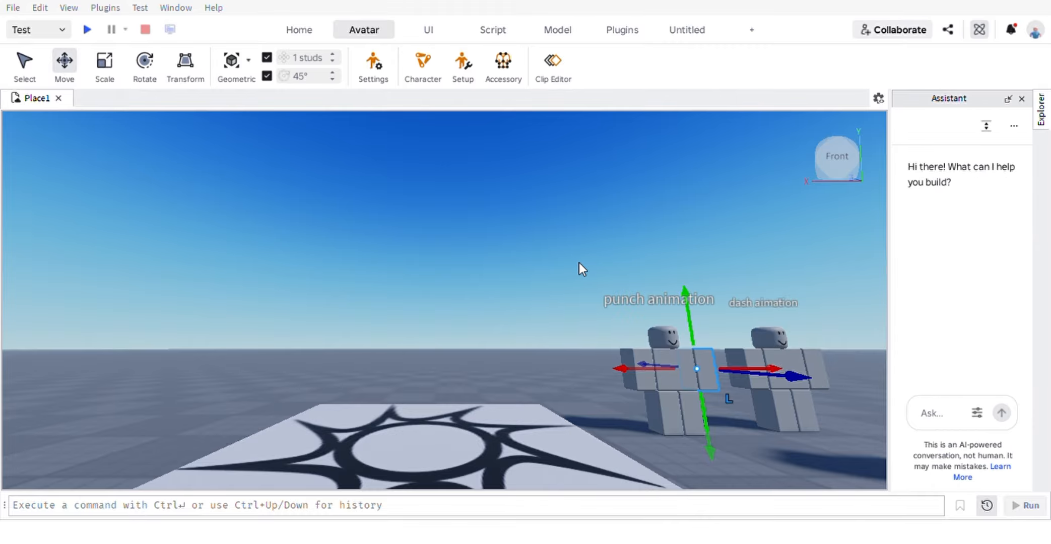
key("d")
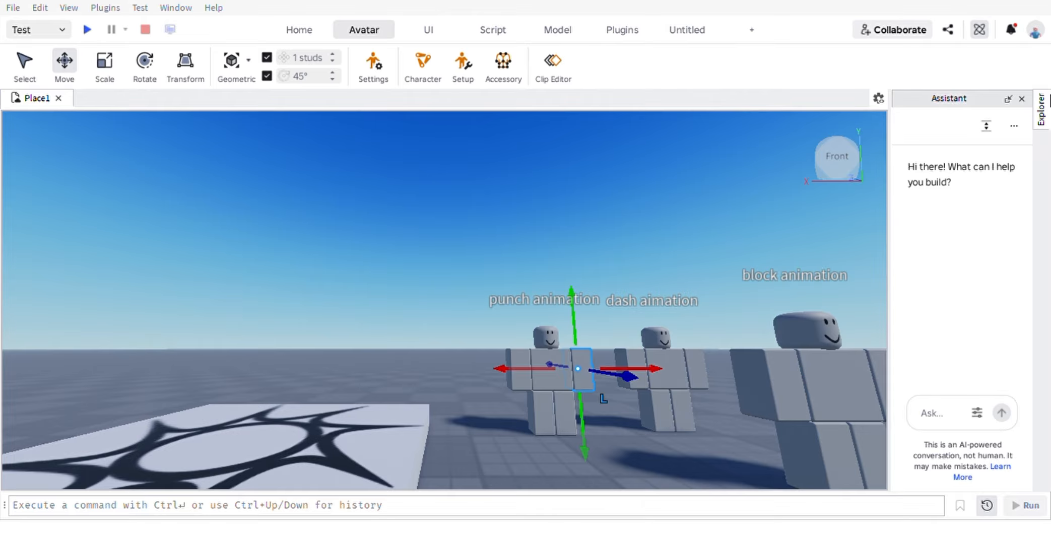
mouse_move(1041, 109)
left_click(733, 235)
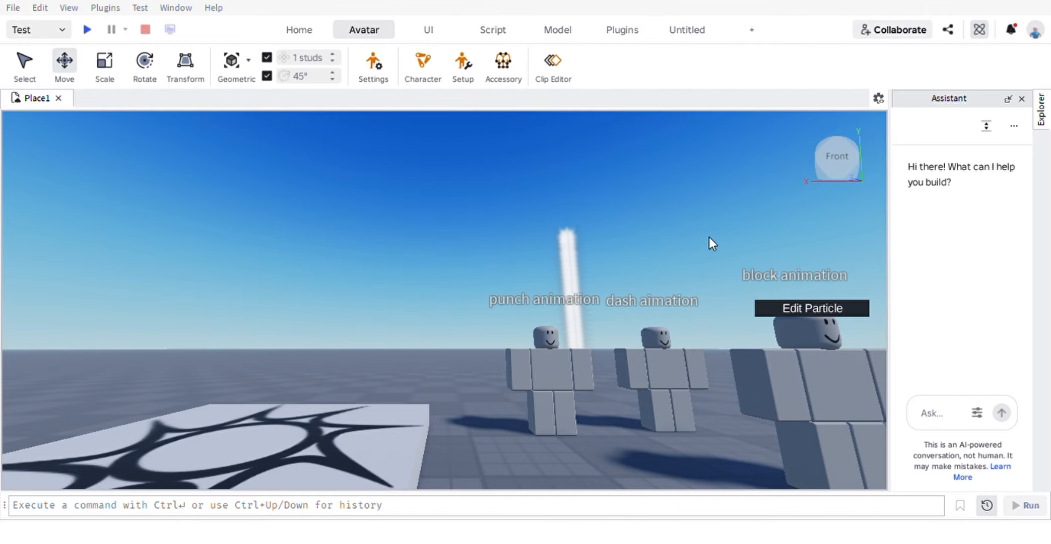
left_click(1041, 126)
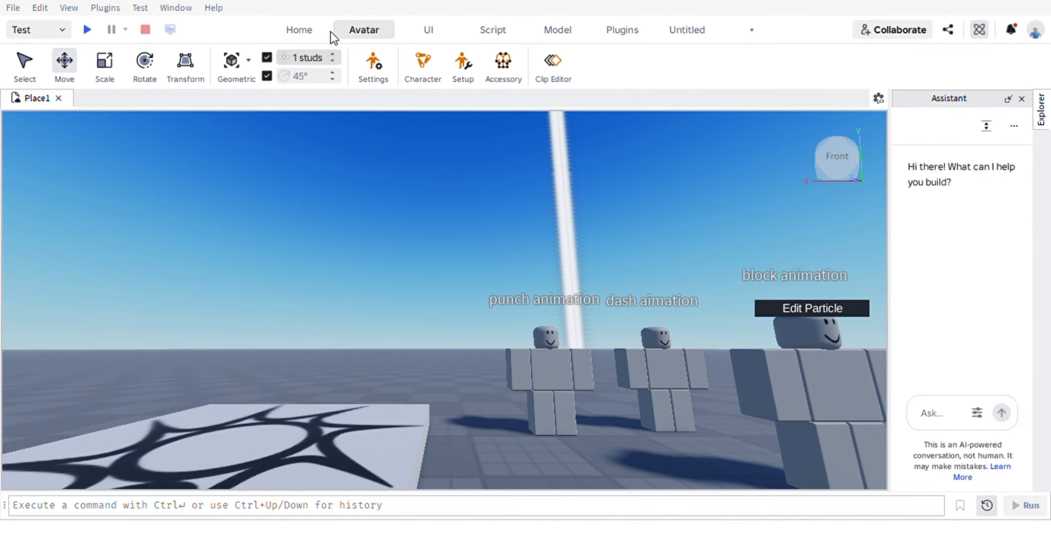
left_click(307, 31)
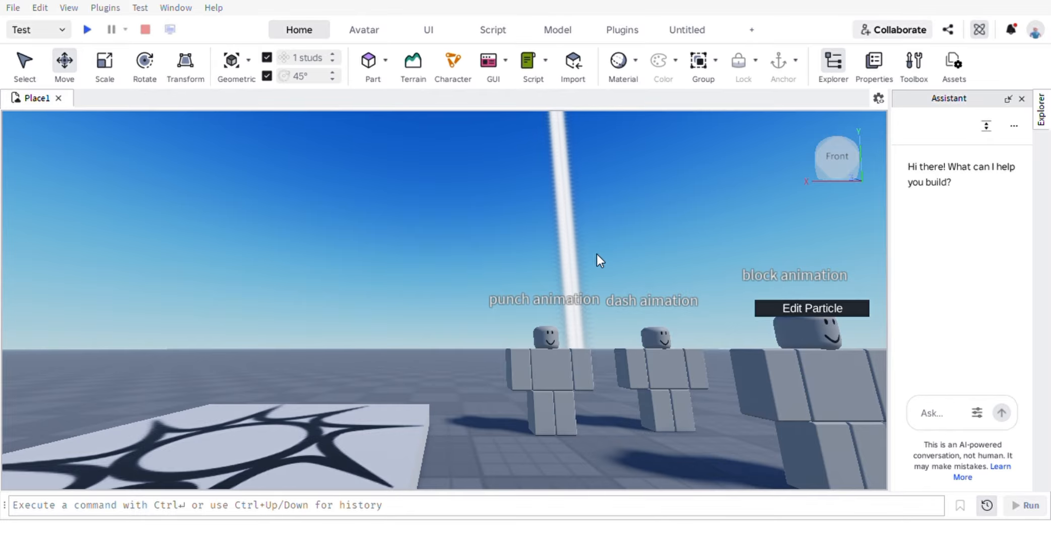
left_click(1042, 116)
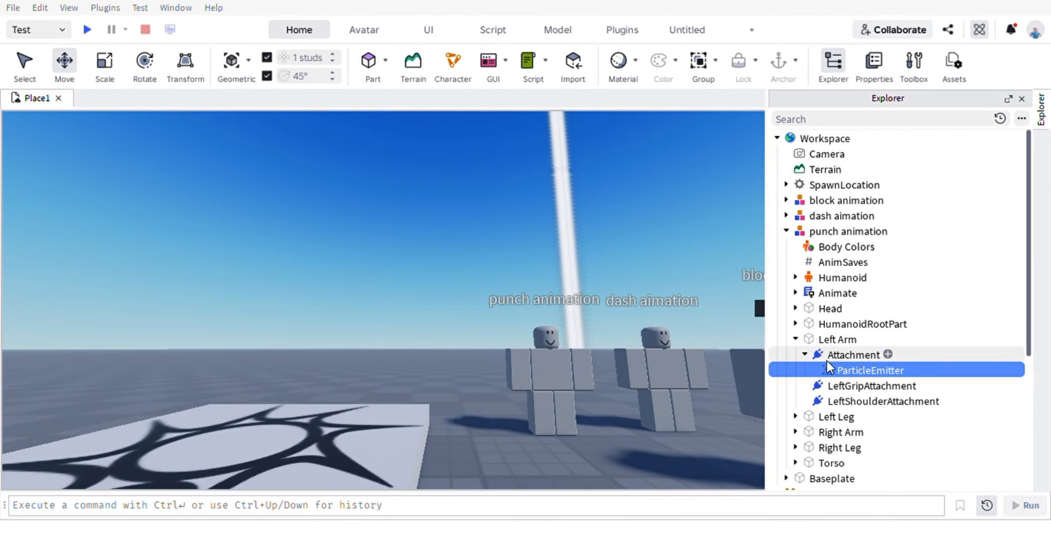
double_click(845, 369)
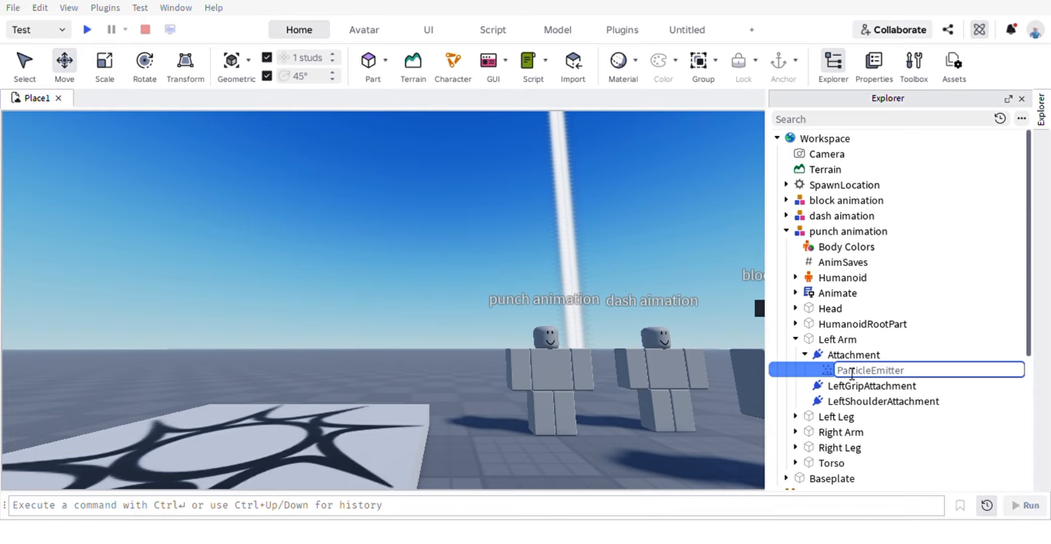
left_click(809, 369)
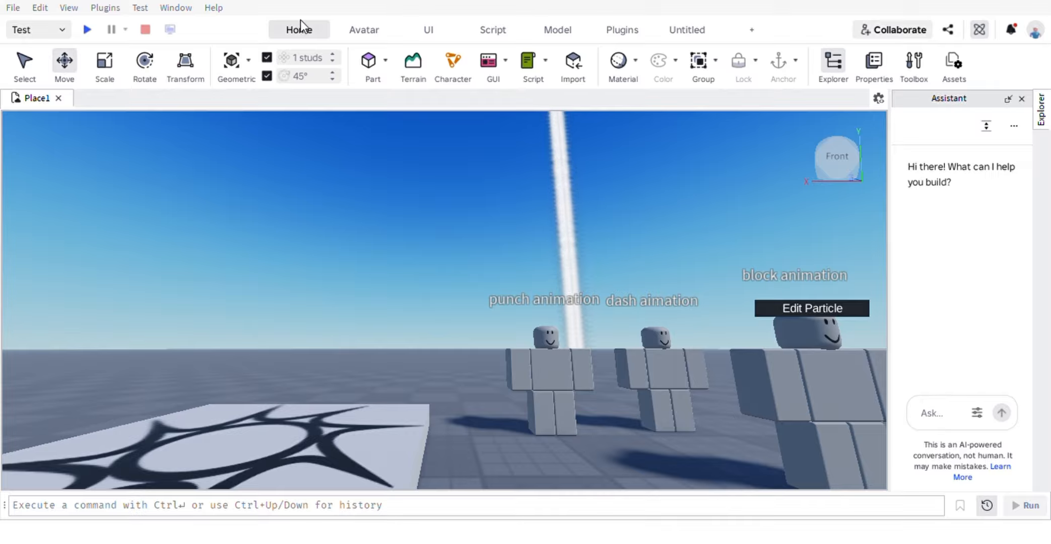
left_click(445, 64)
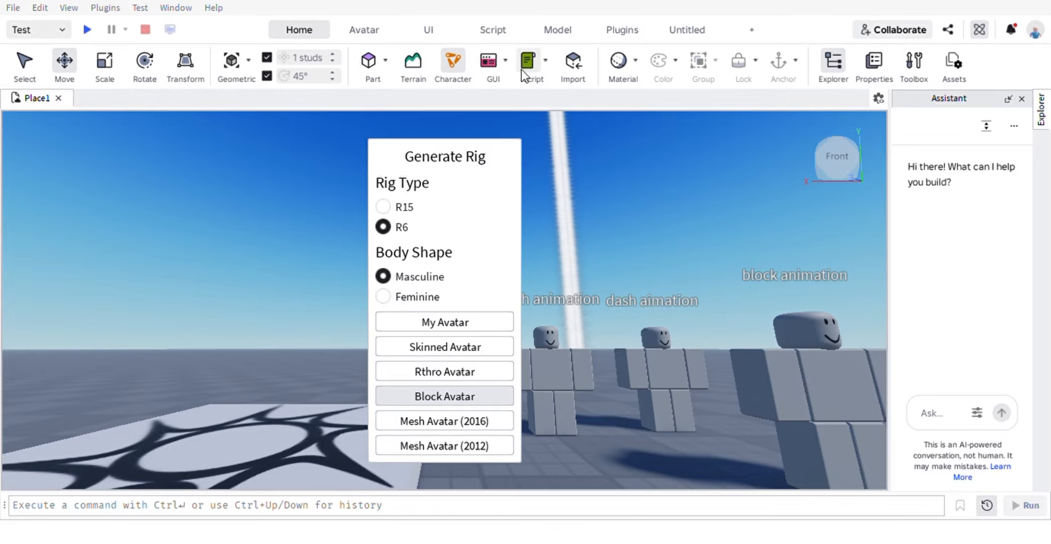
left_click(454, 59)
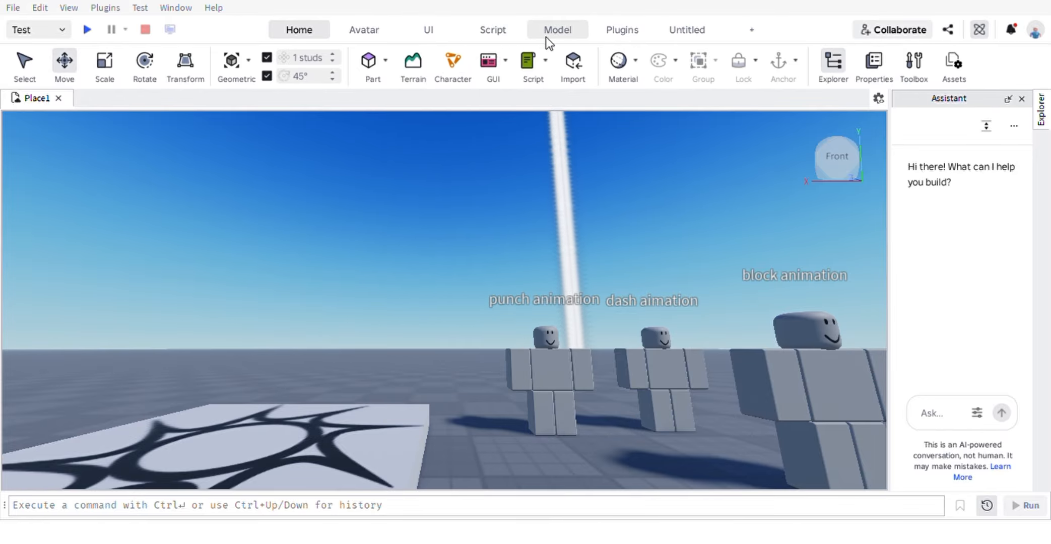
Play the punch rig's animation in the Animation Editor to preview it with the particles, and close the editor
left_click(349, 33)
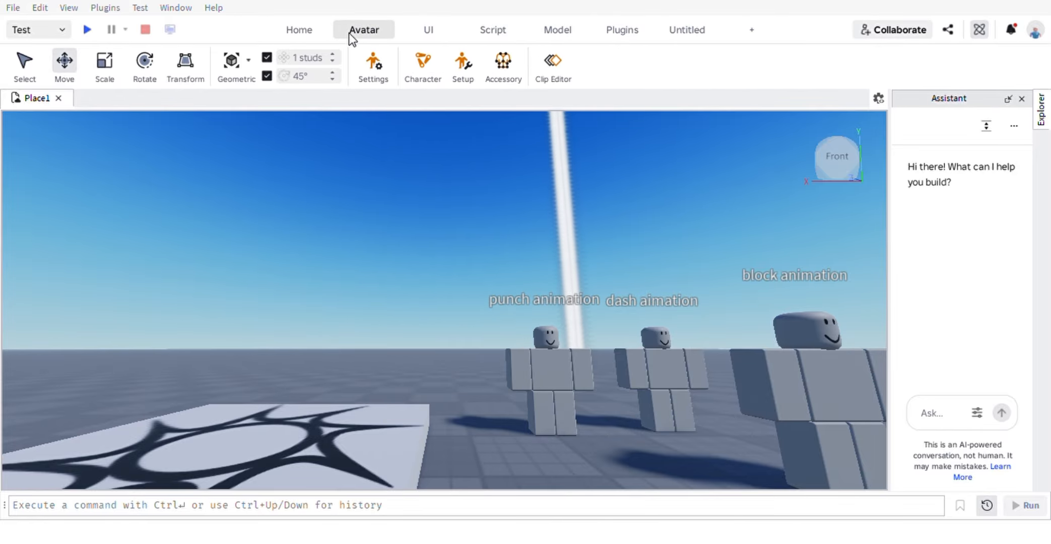
left_click(545, 66)
left_click(505, 273)
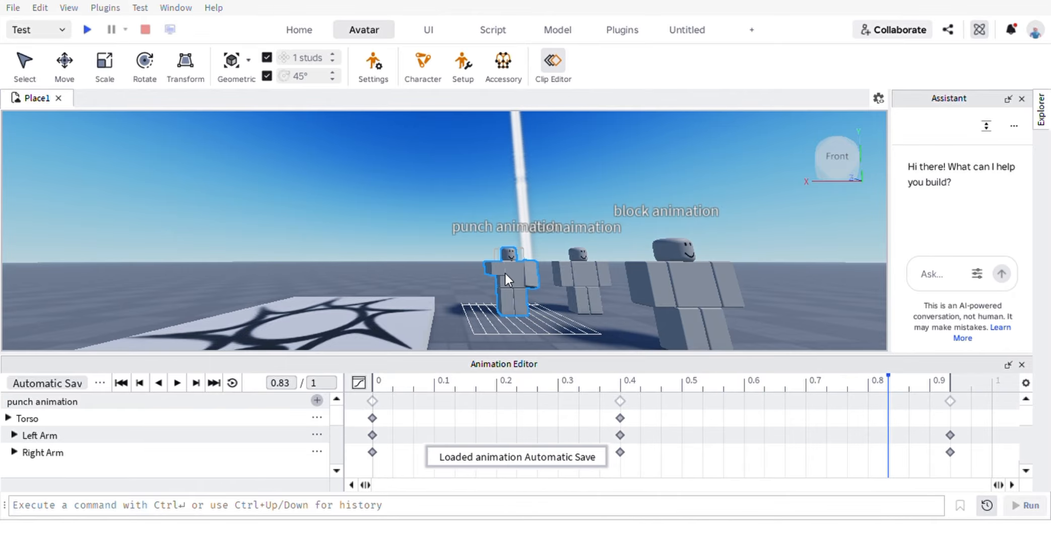
left_click(176, 383)
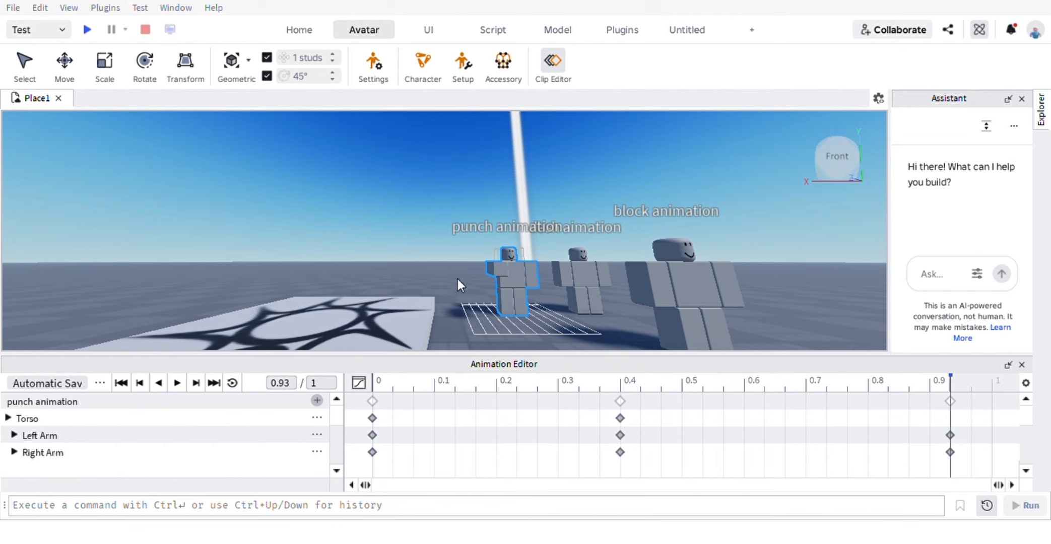
left_click(1023, 365)
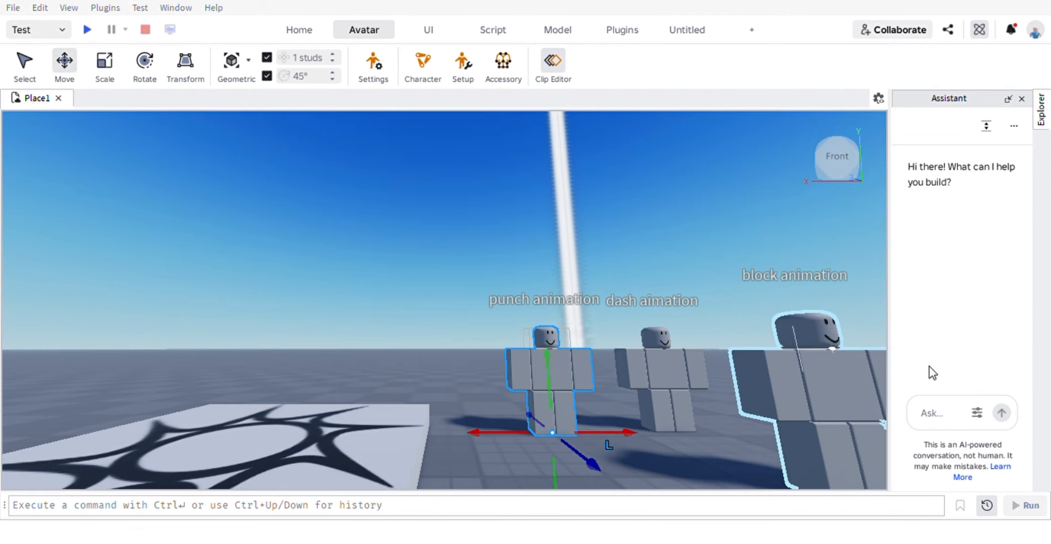
Delete the Attachment with its ParticleEmitter from the punch rig's Left Arm and collapse the arm's contents
left_click(417, 316)
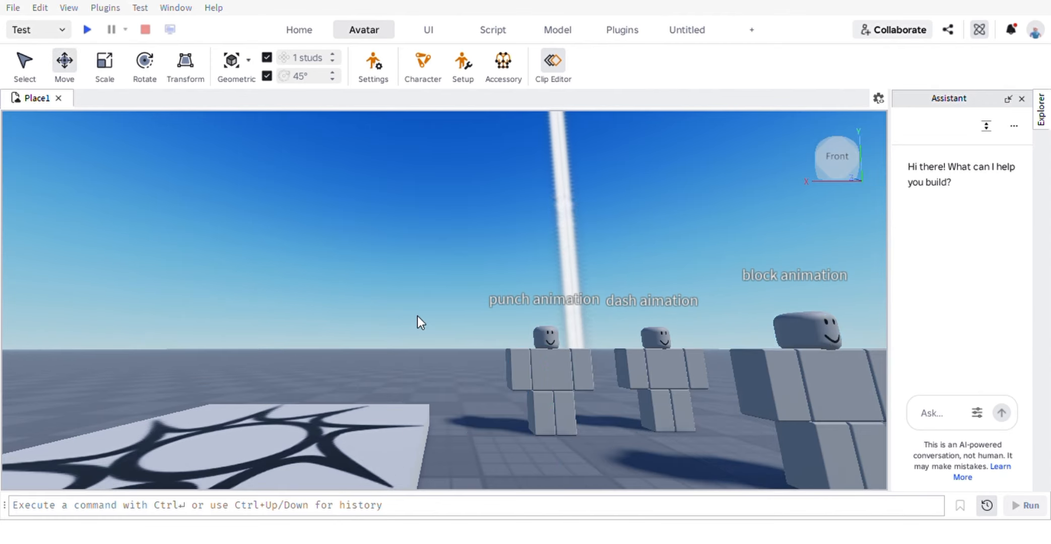
left_click(1042, 108)
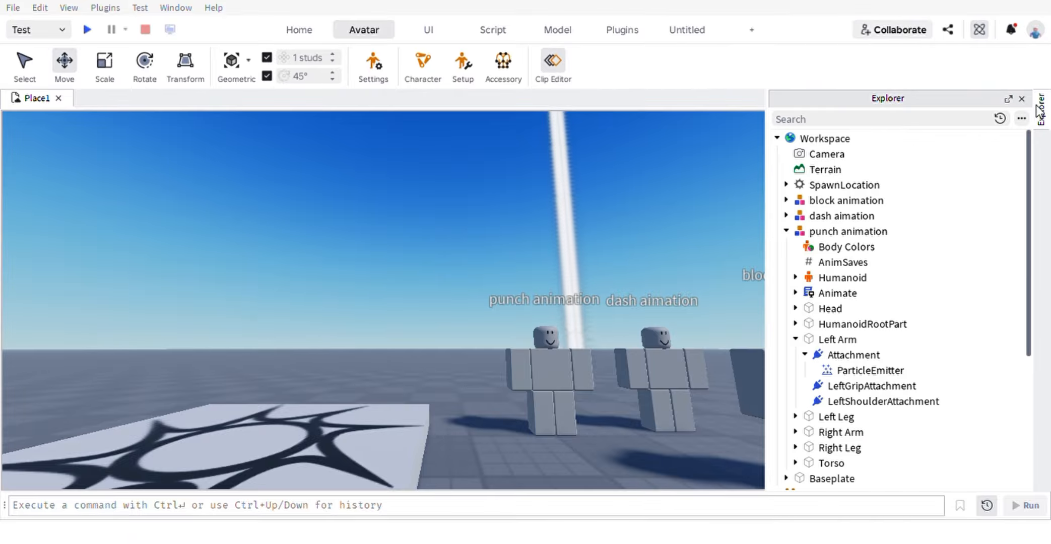
left_click(835, 354)
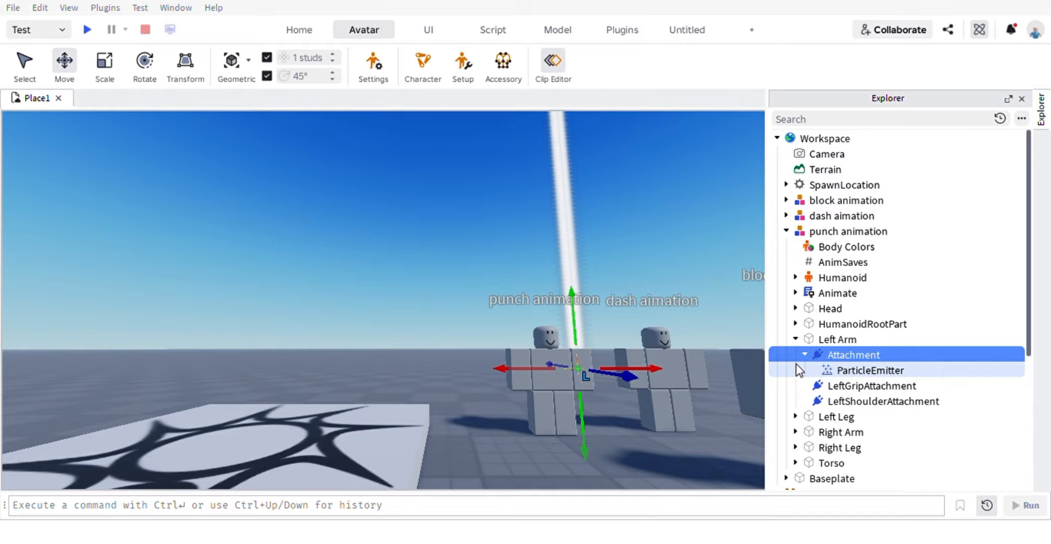
mouse_move(819, 352)
key("Delete")
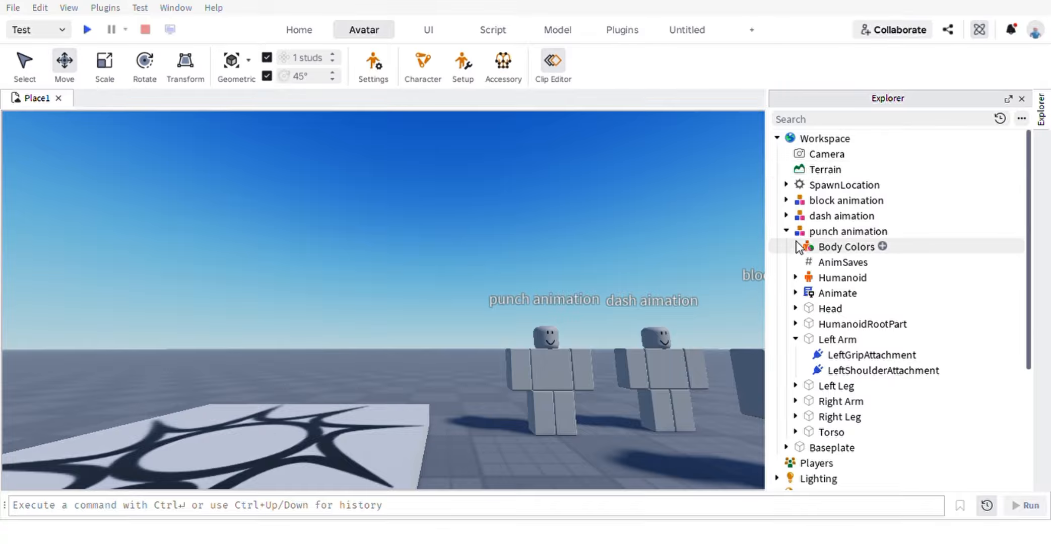
left_click(796, 339)
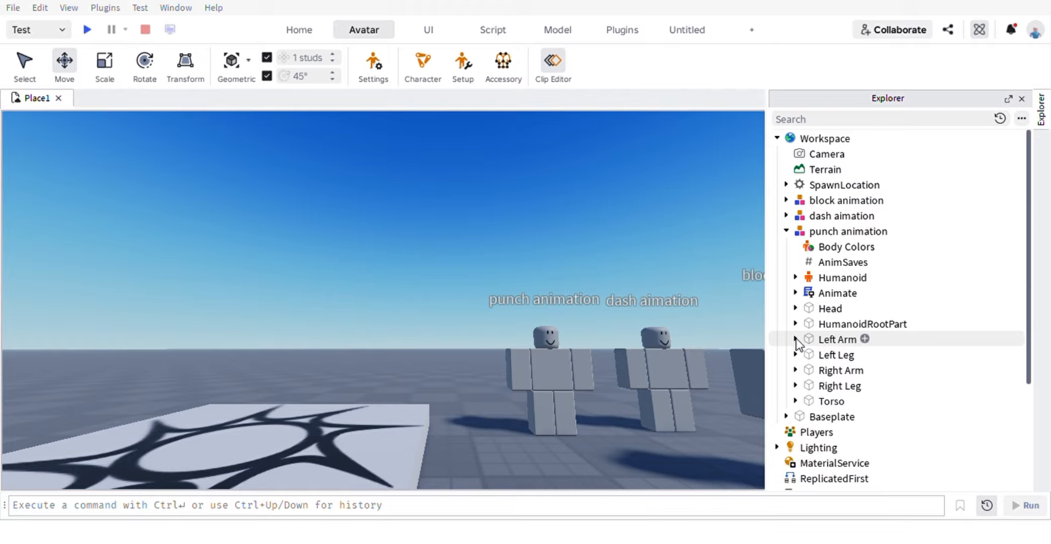
Add an Attachment containing a ParticleEmitter to the punch animation rig's Right Arm
left_click(812, 369)
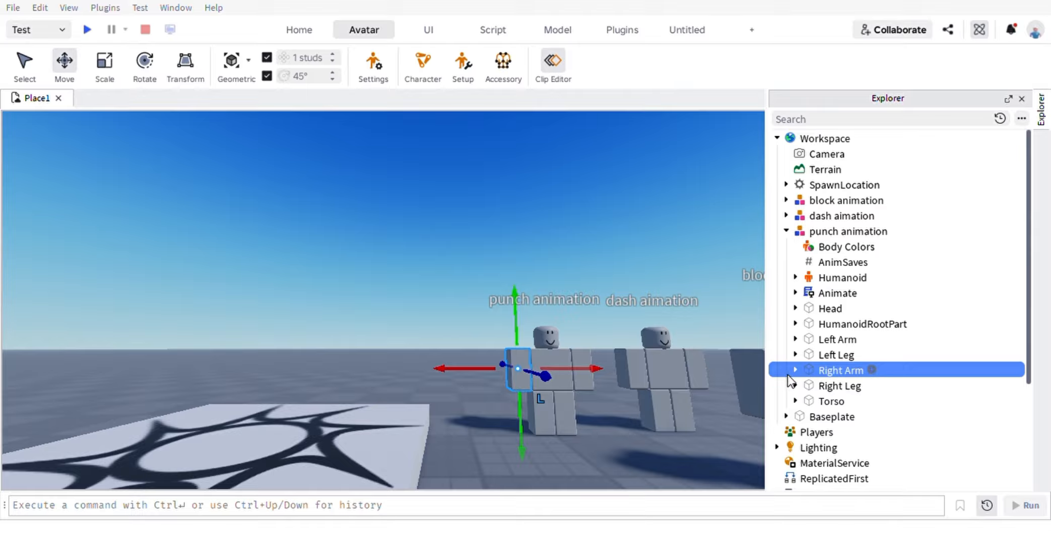
left_click(796, 371)
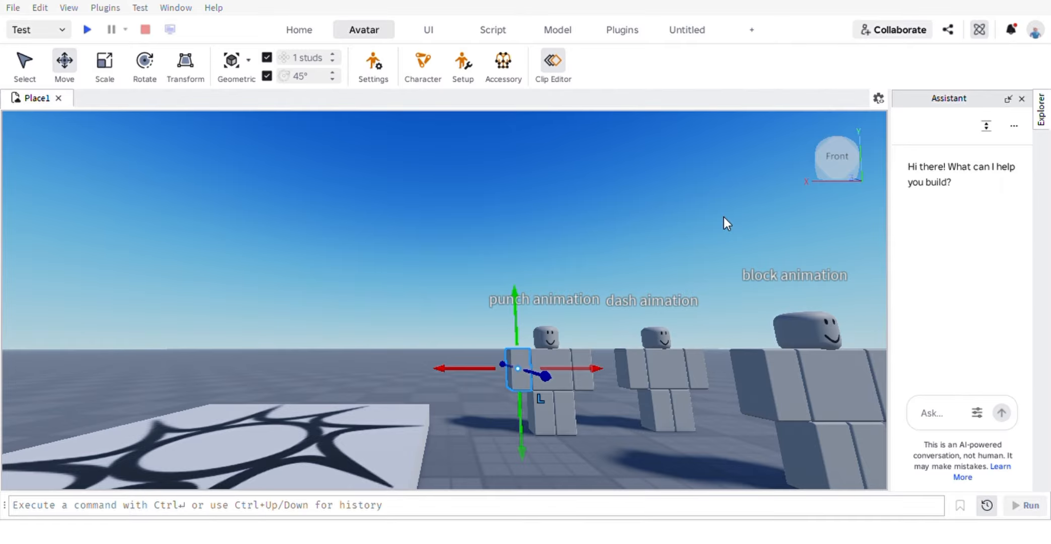
key("ctrl+shift+v")
mouse_move(1041, 108)
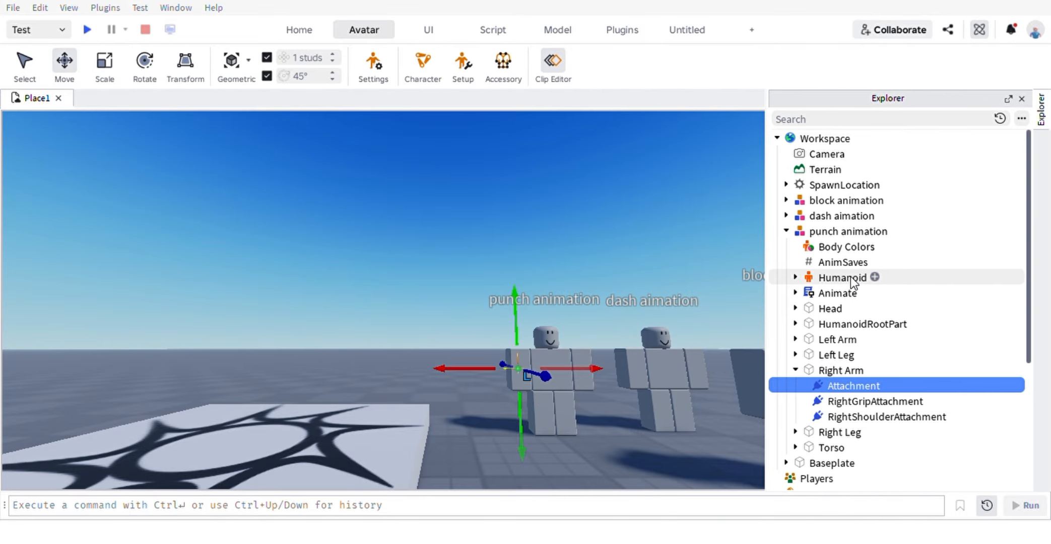
left_click(769, 238)
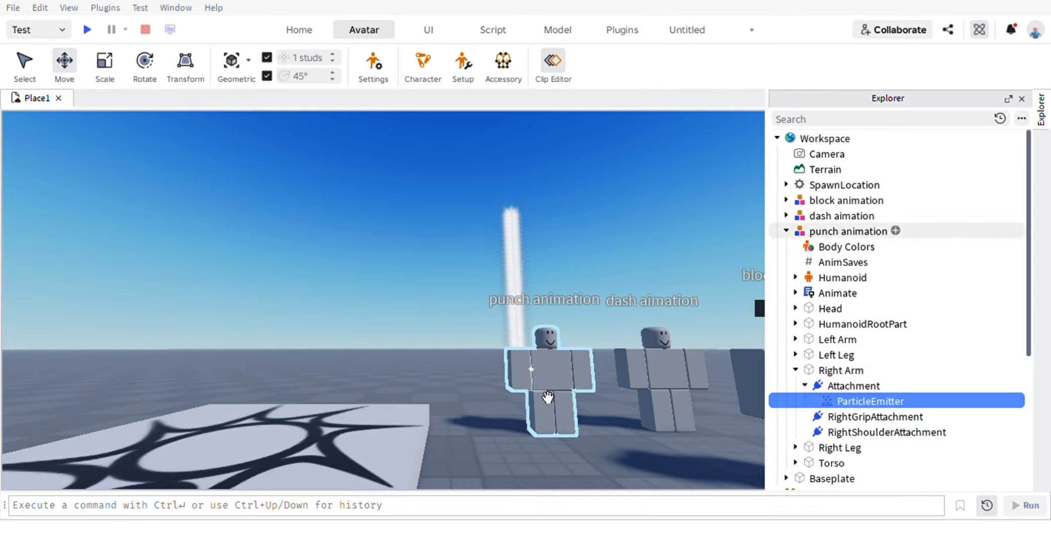
Preview the punch rig's animation in reverse and forward with the Right Arm particles in the Animation Editor, and close the editor
left_click(551, 68)
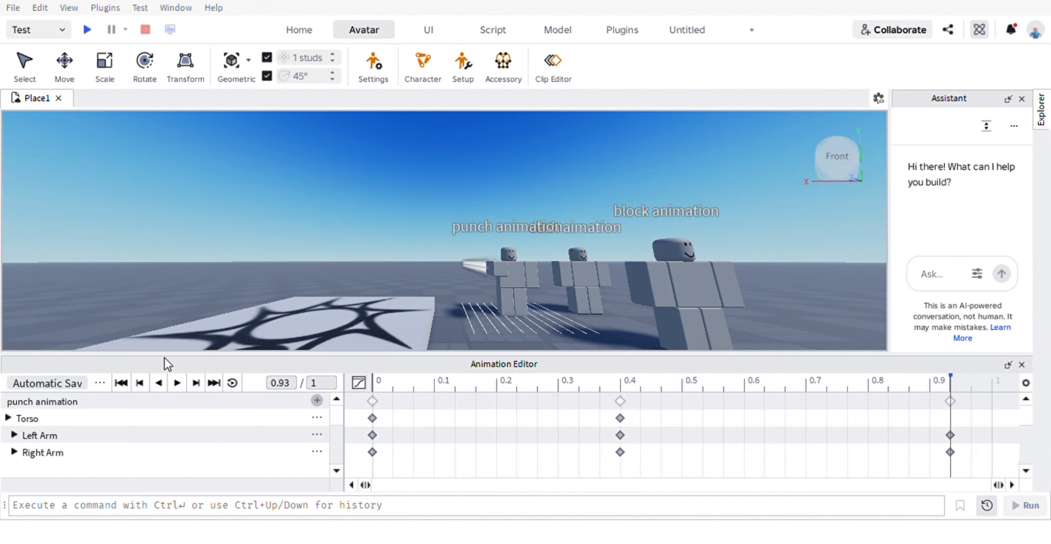
left_click(159, 383)
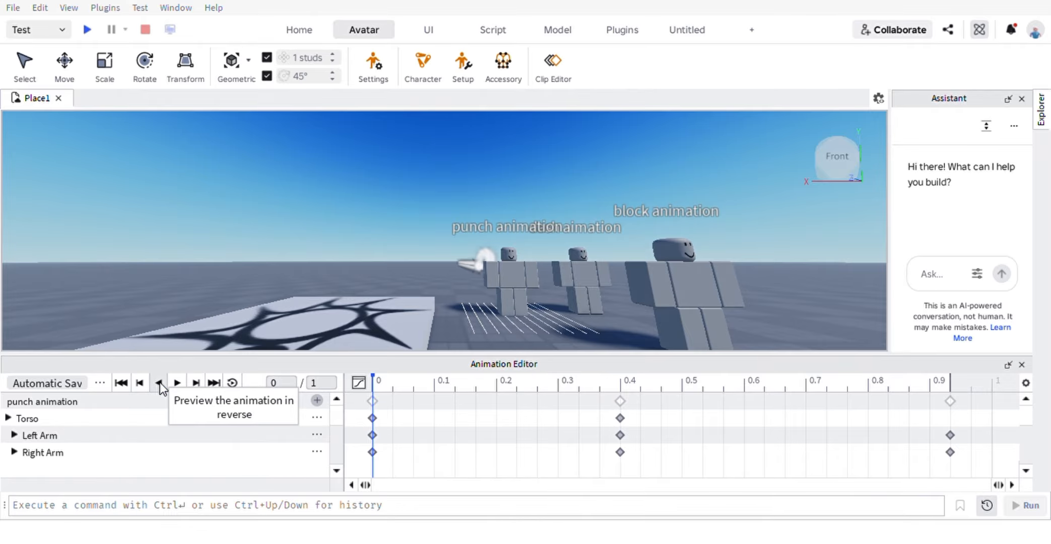
left_click(175, 383)
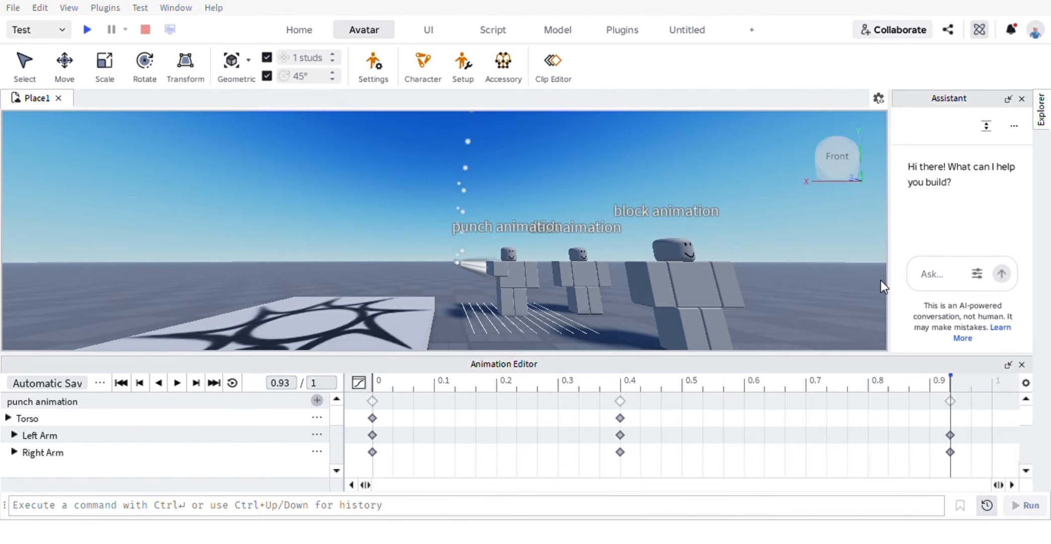
left_click(1022, 365)
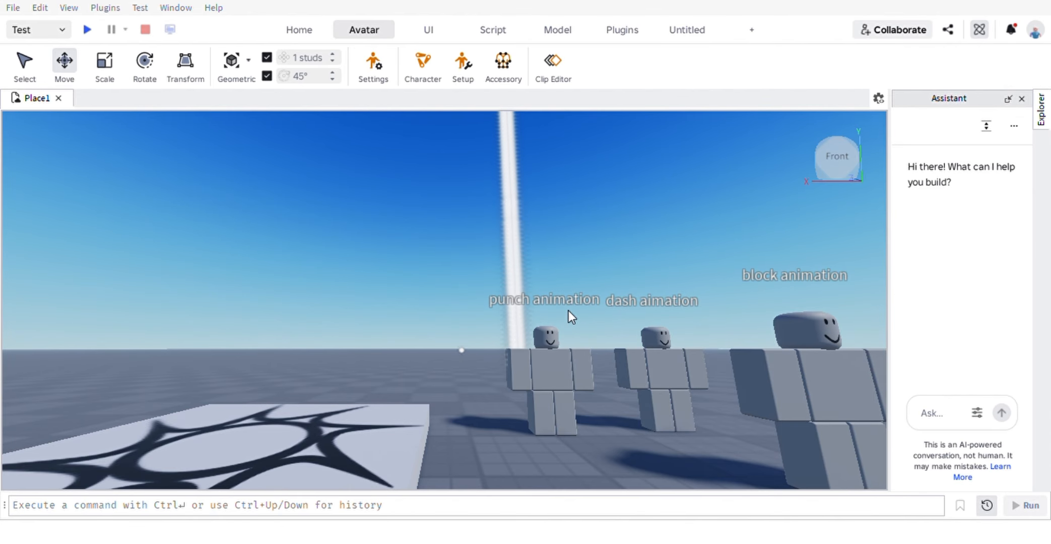
Start a playtest, walk the avatar around the three rigs to view the punch rig's particles, and hide the chat window
left_click(86, 30)
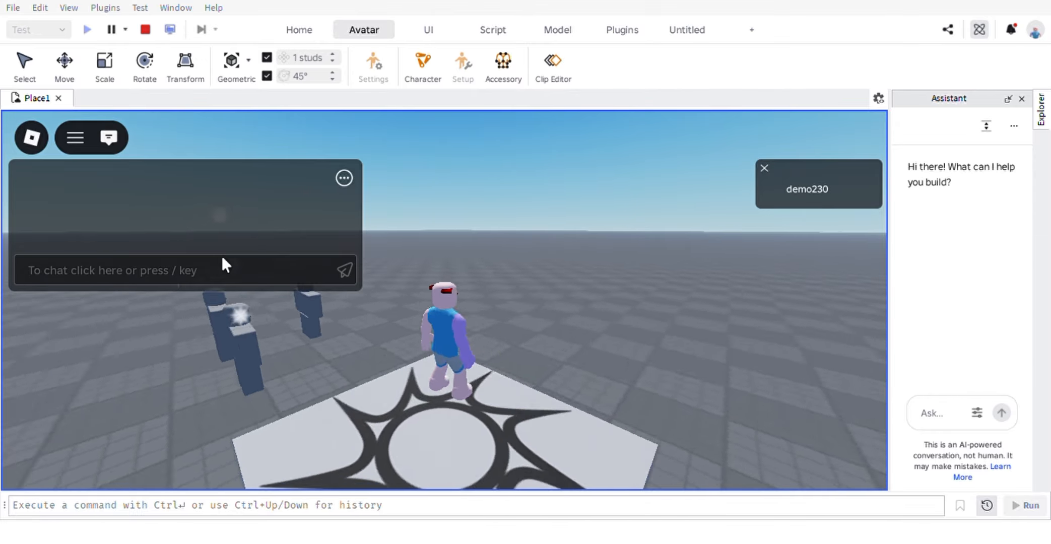
key("Left")
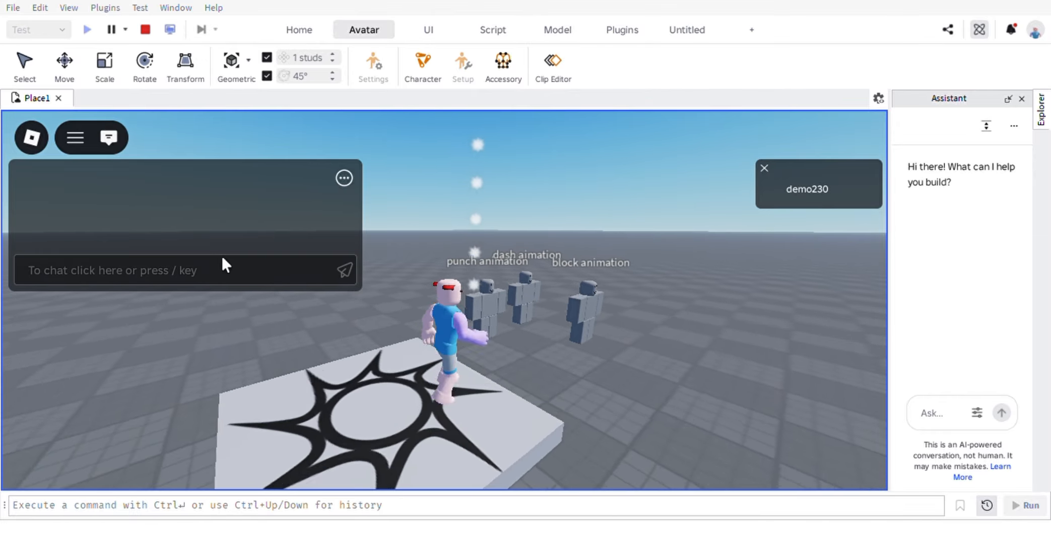
key("w")
key("Right")
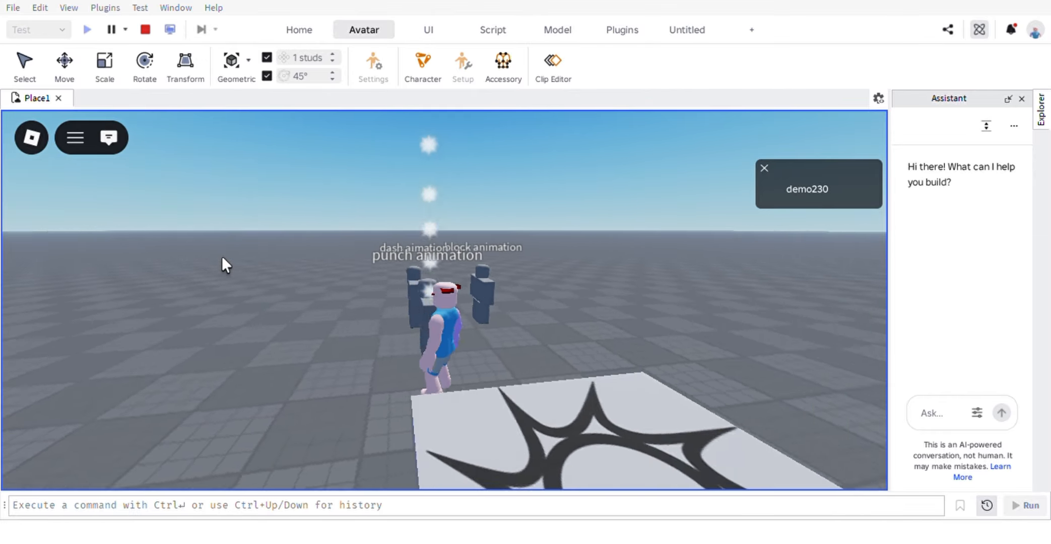
key("Right")
key("w")
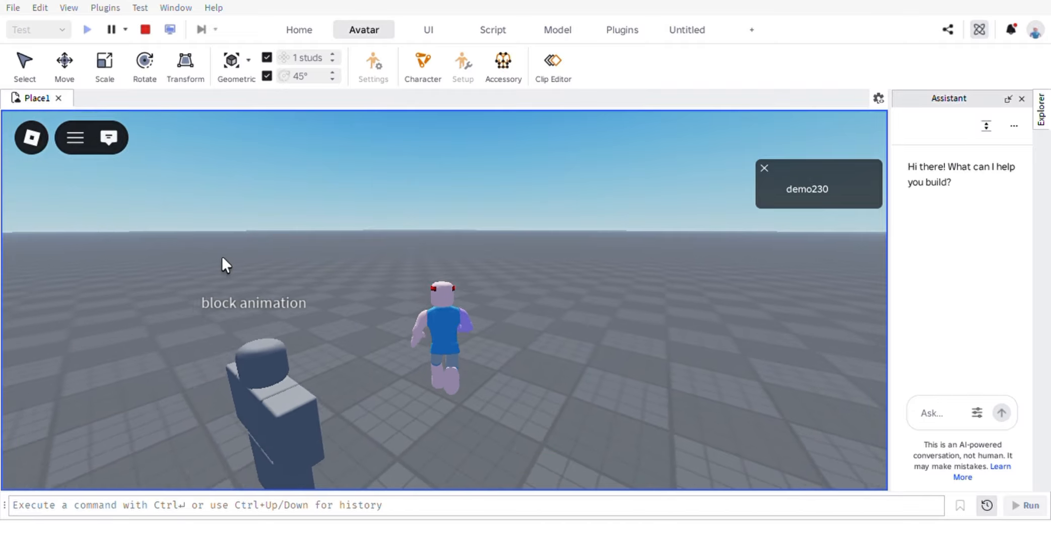
key("Left")
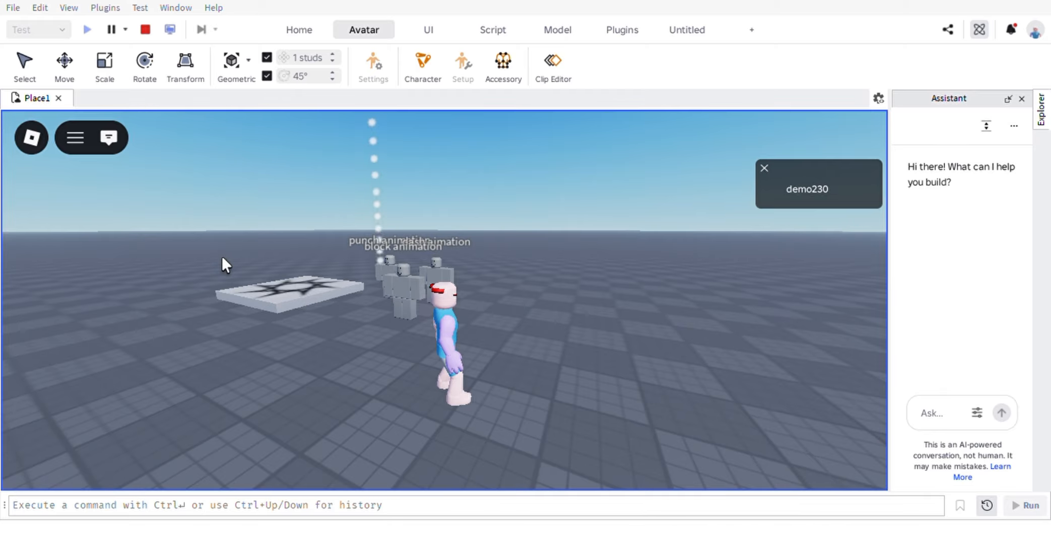
key("Left")
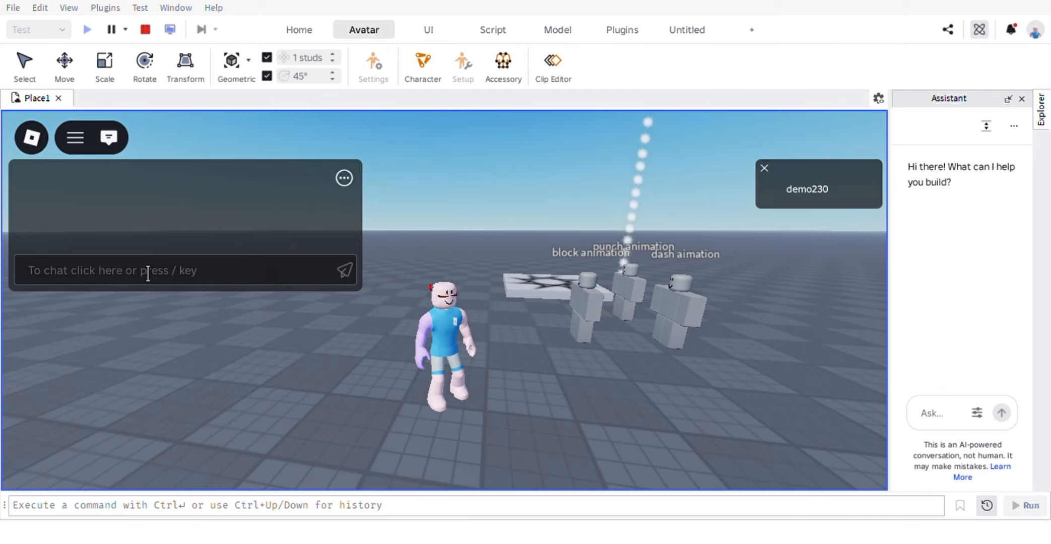
left_click(147, 272)
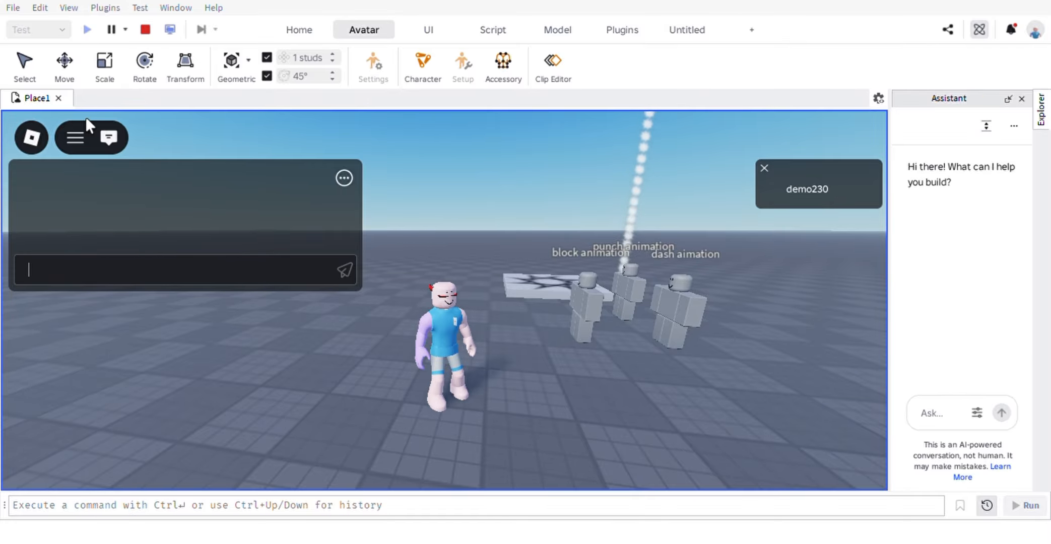
left_click(108, 138)
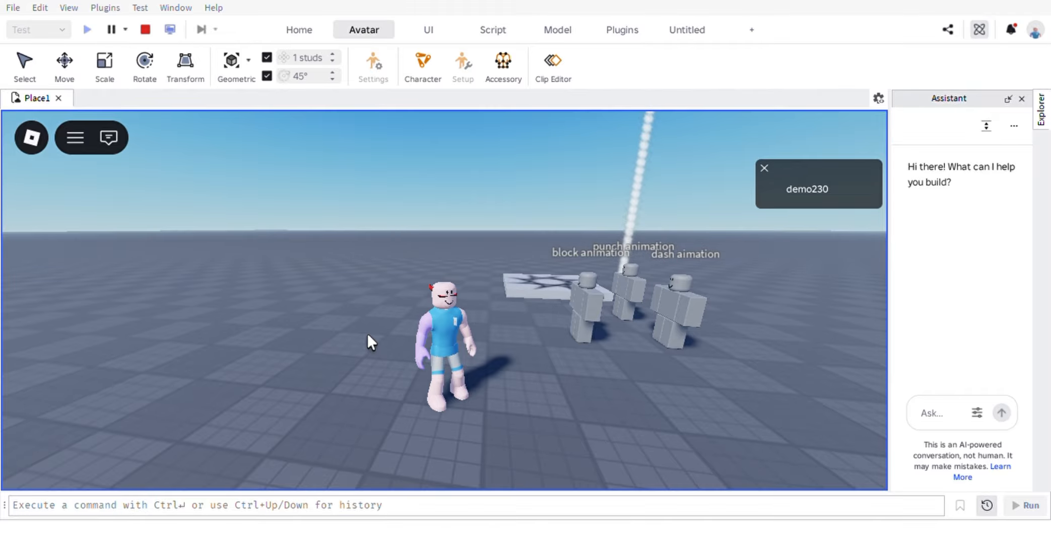
Move the avatar away from the rigs, turning the camera to view it and them from several angles, and make it jump
key("Left")
key("Left")
key("w")
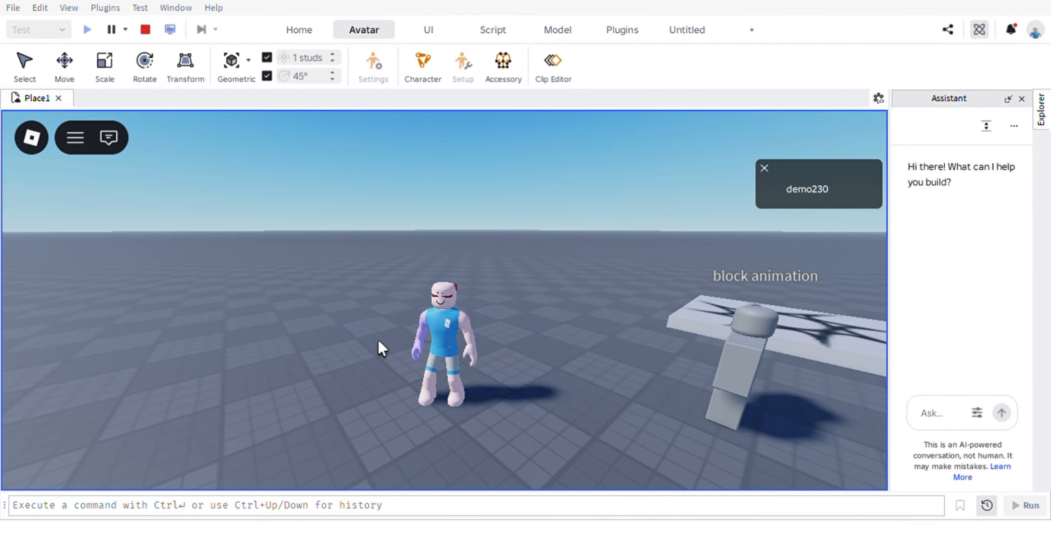
key("s")
key("w")
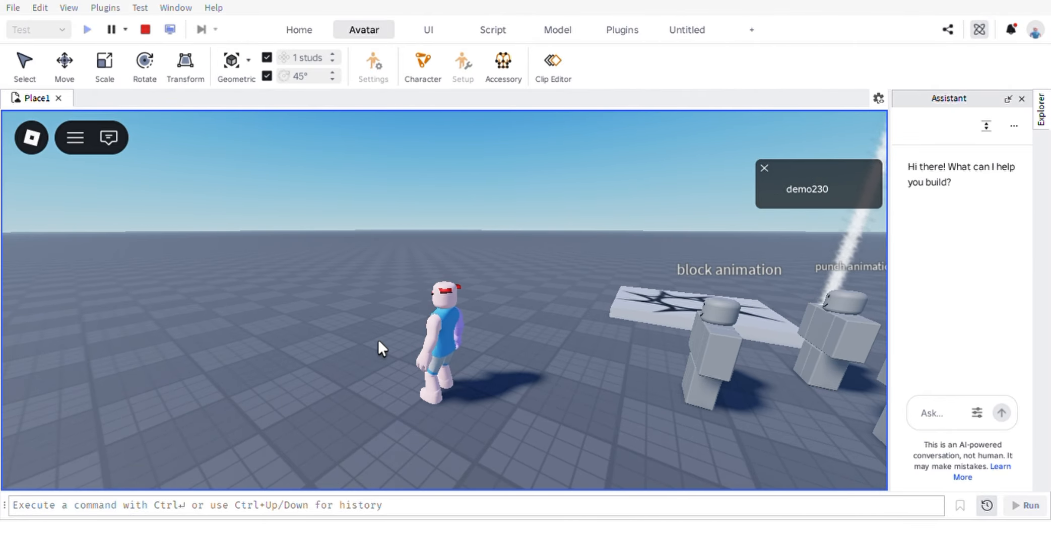
key("Left")
key("Left")
key("Right")
key("Right")
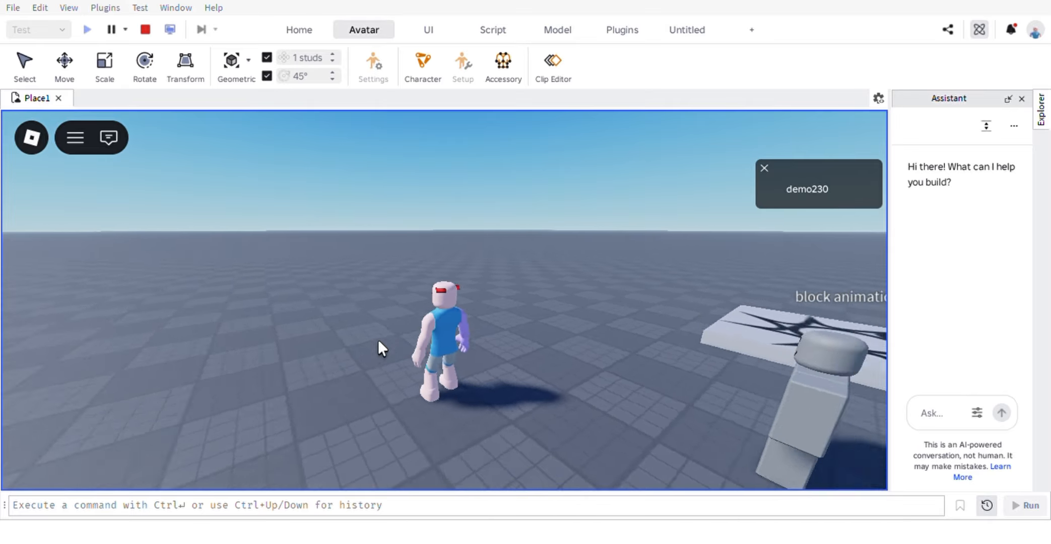
key("Right")
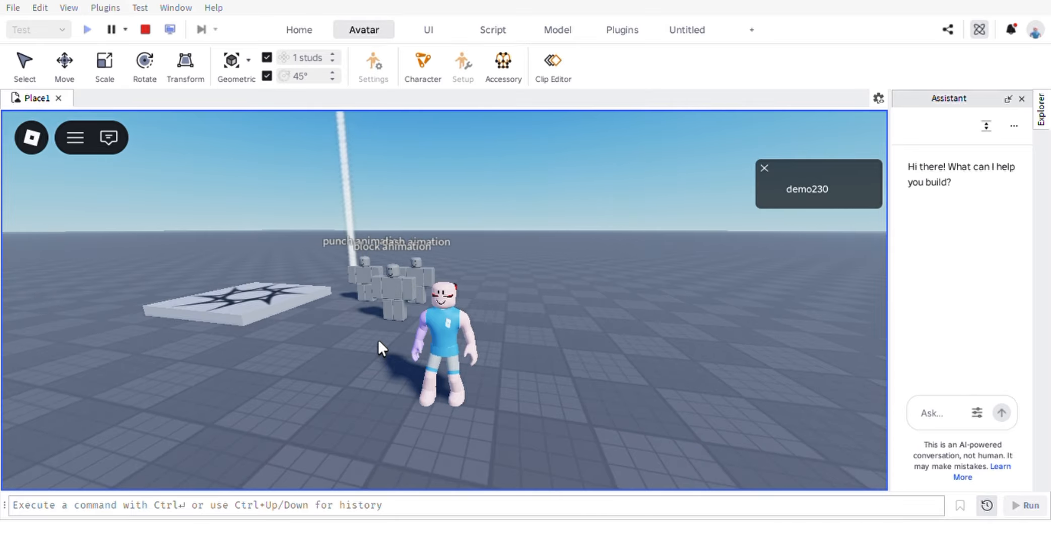
key("space")
key("space")
key("space")
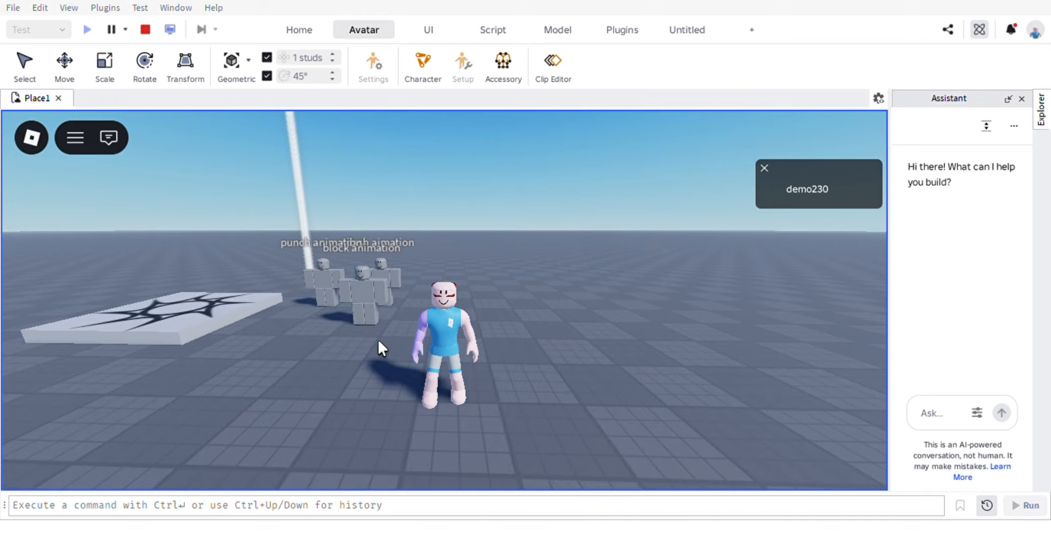
key("Down")
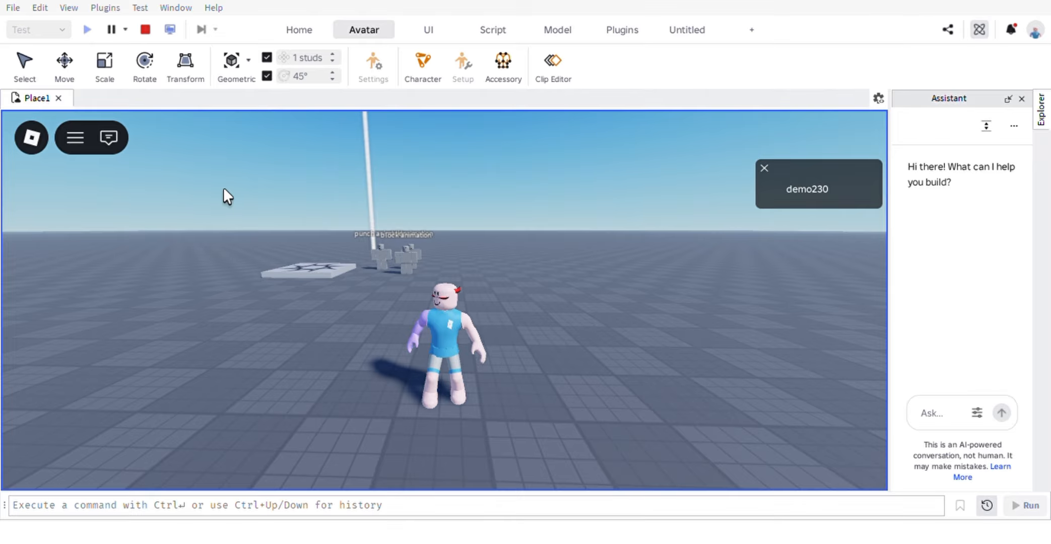
Open the in-game emote wheel and play emote 1 on the avatar
left_click(74, 141)
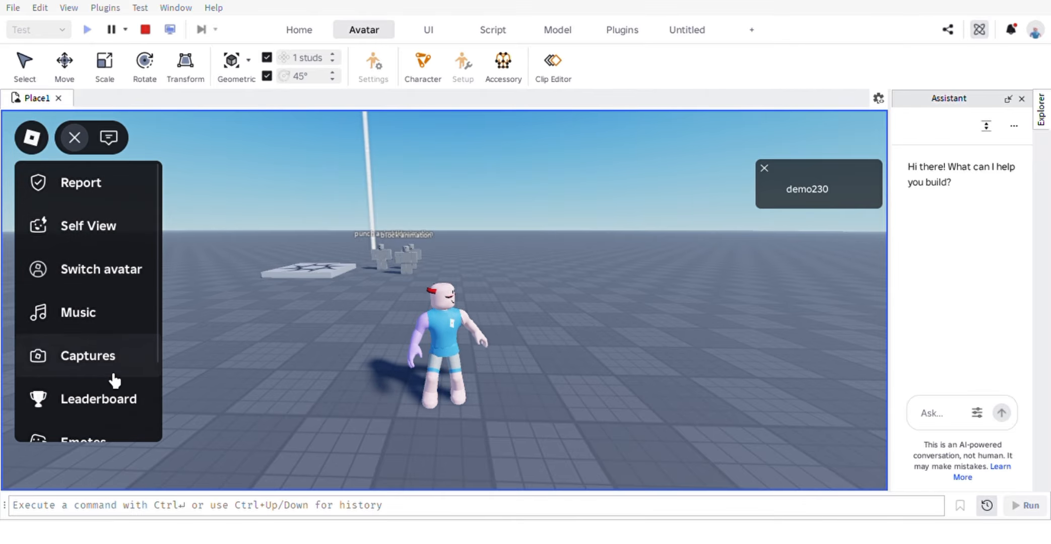
scroll(107, 383, "down", 3)
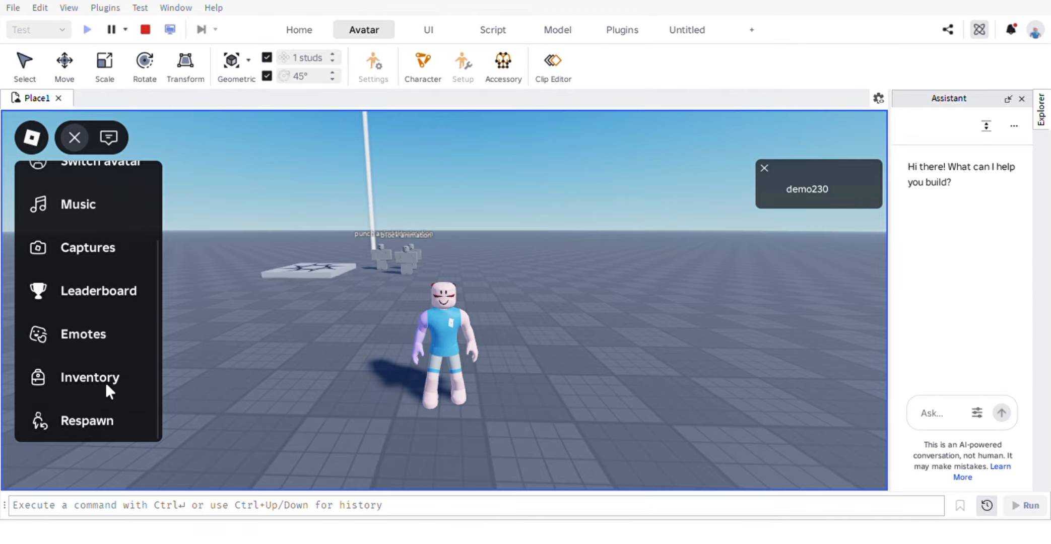
left_click(56, 335)
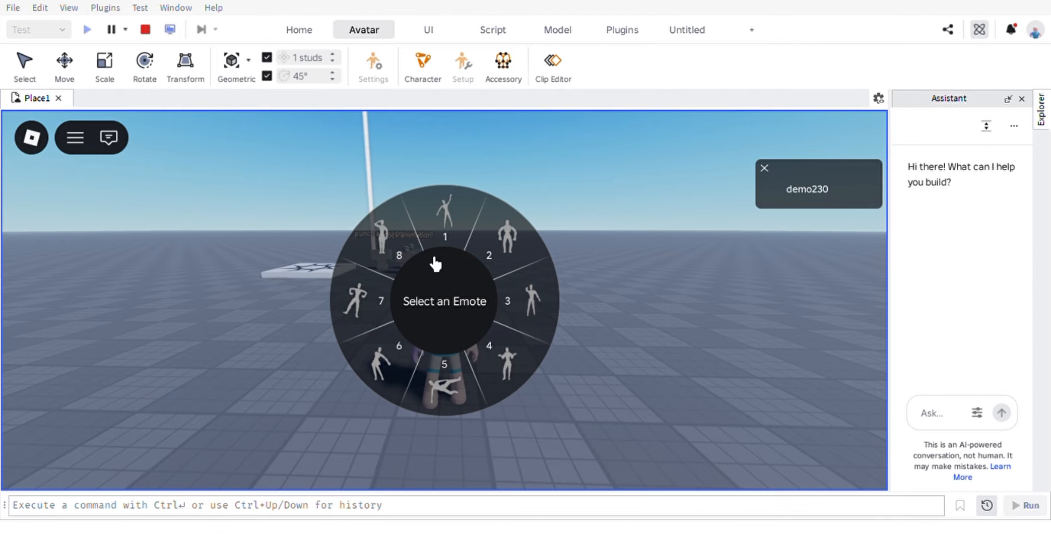
left_click(436, 231)
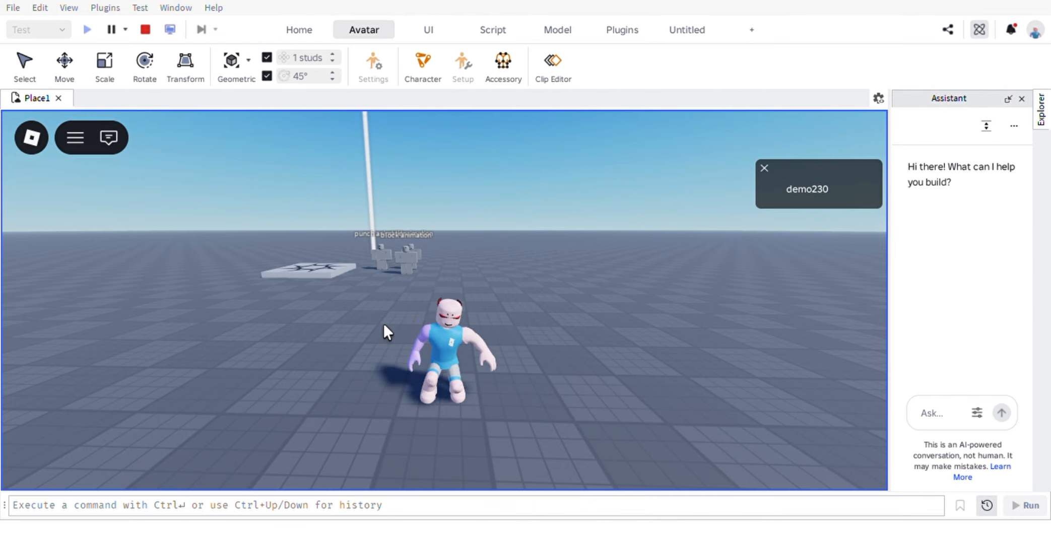